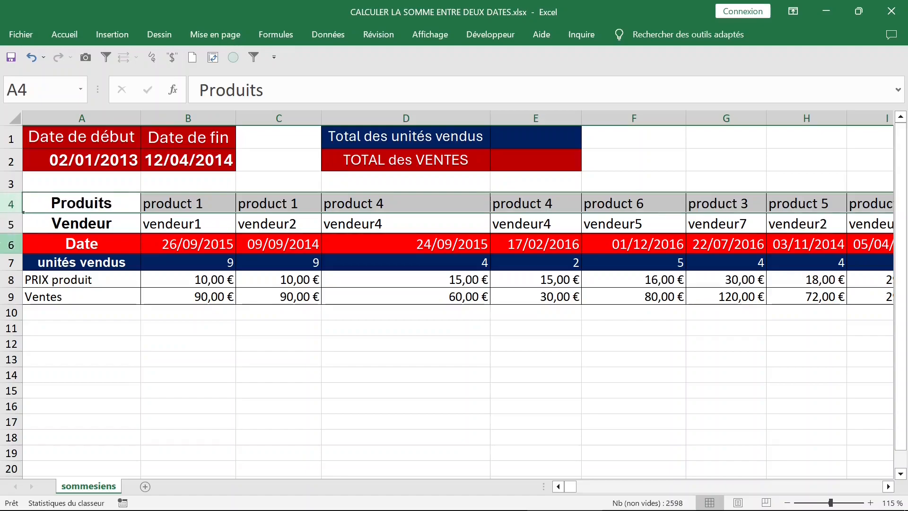
Examine the start and end date cells and the empty total units cell above the sales table.
click(128, 137)
click(96, 159)
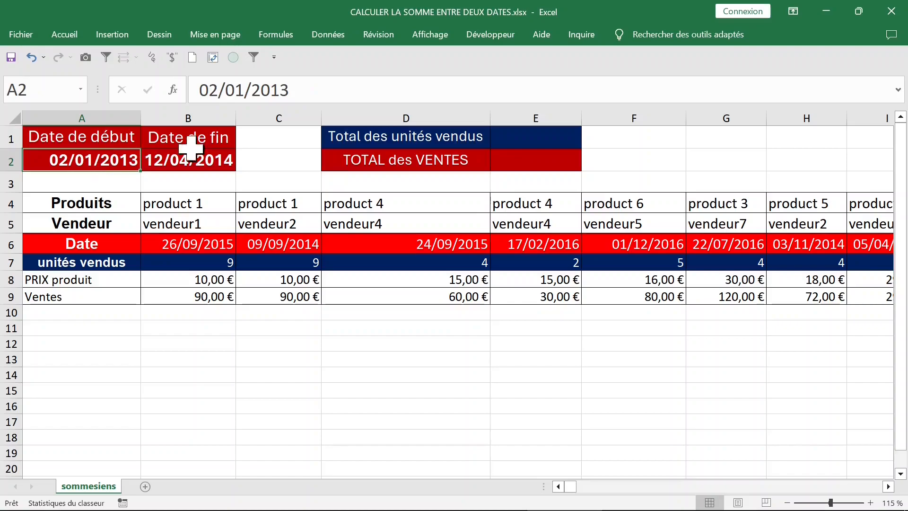
click(178, 142)
click(194, 164)
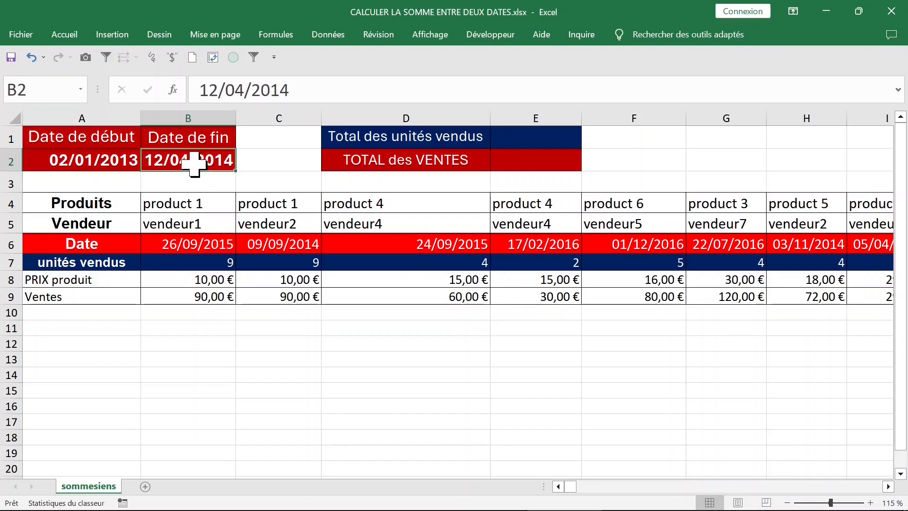
click(382, 139)
click(504, 139)
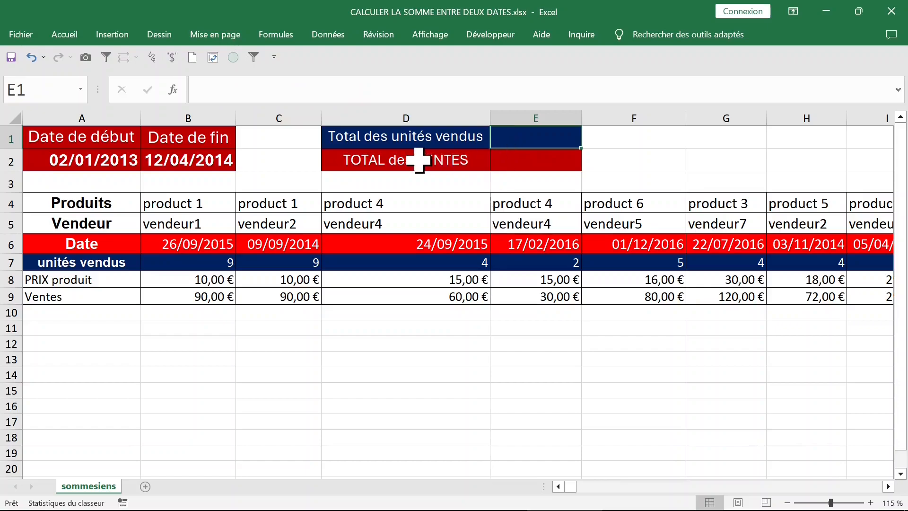
Format cell E2, next to TOTAL des VENTES, as Monétaire with 2 decimals and the € symbol.
click(519, 162)
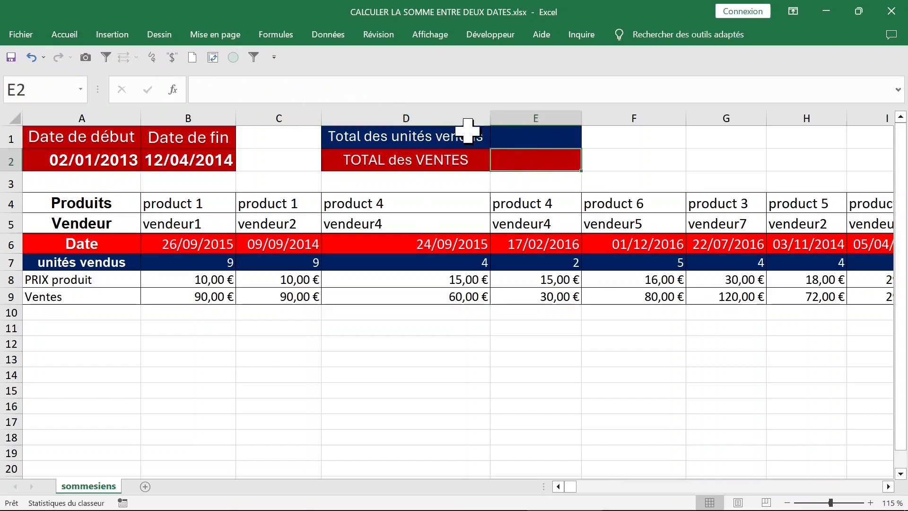
right_click(517, 163)
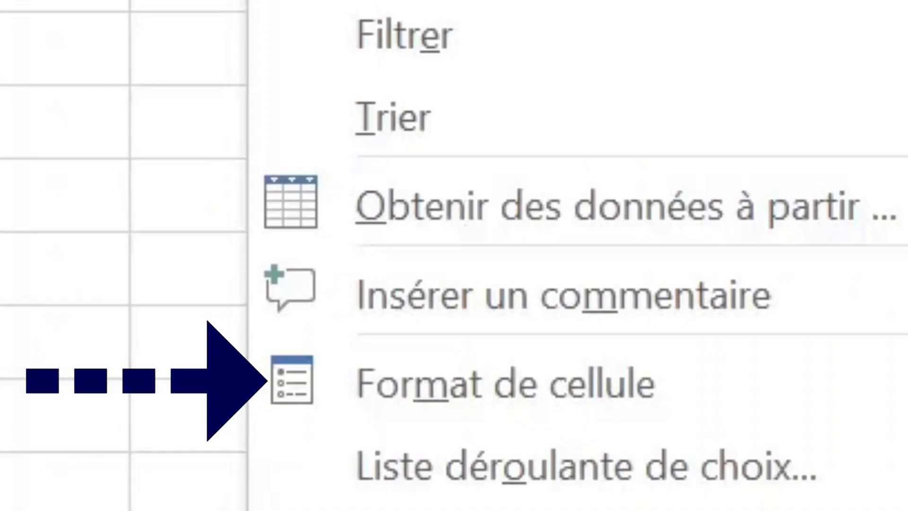
click(506, 385)
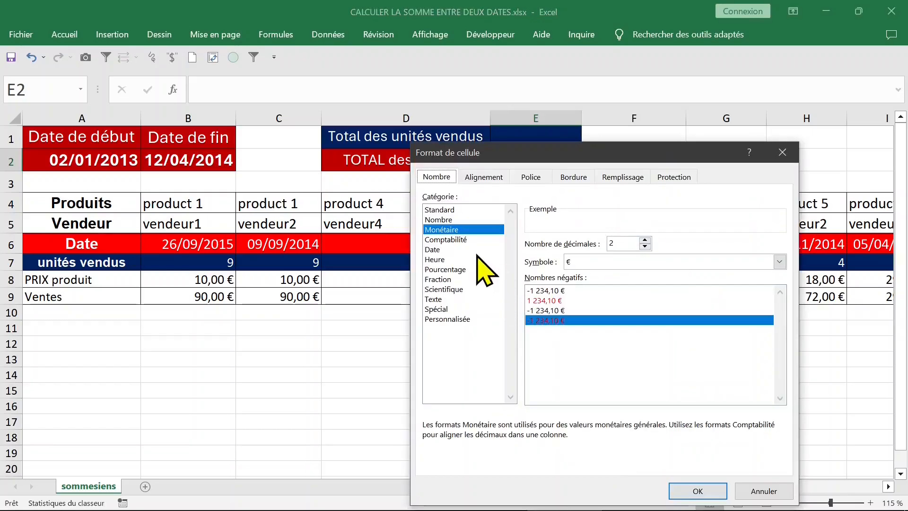
click(443, 222)
click(444, 229)
click(631, 244)
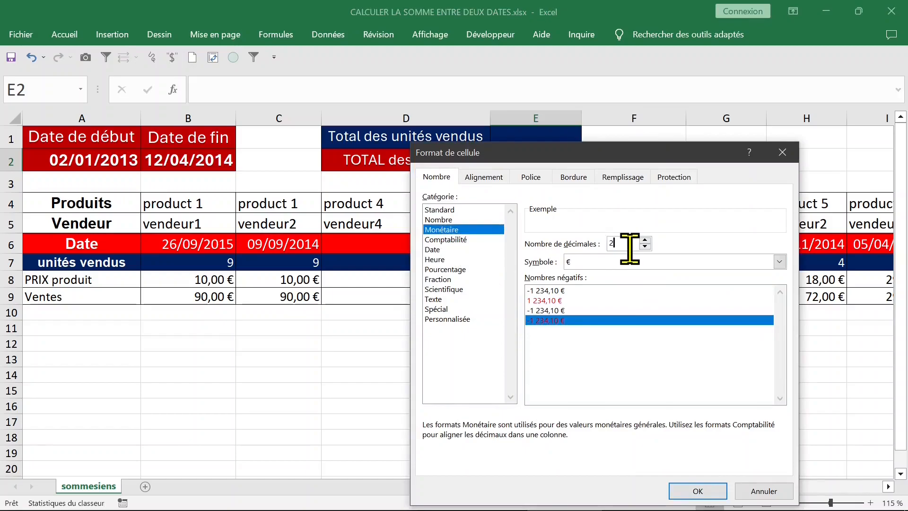
click(698, 491)
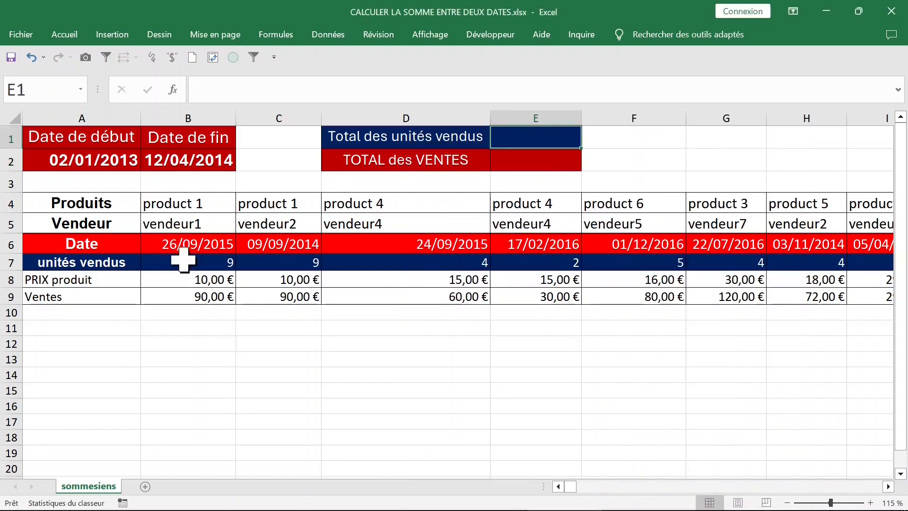
Create named ranges for table rows 4 to 9, through column CUX, from the left column labels and check the name list.
click(52, 205)
drag(52, 206, 51, 290)
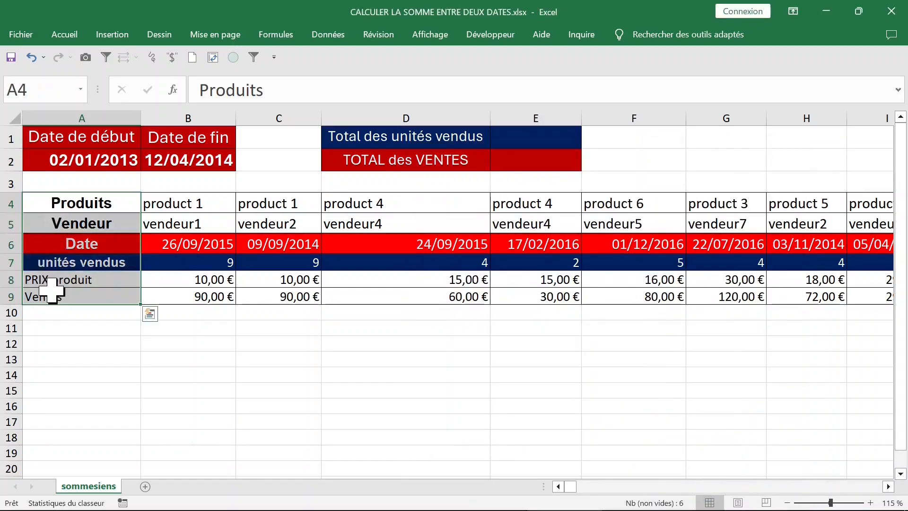
key(ctrl+shift+Right)
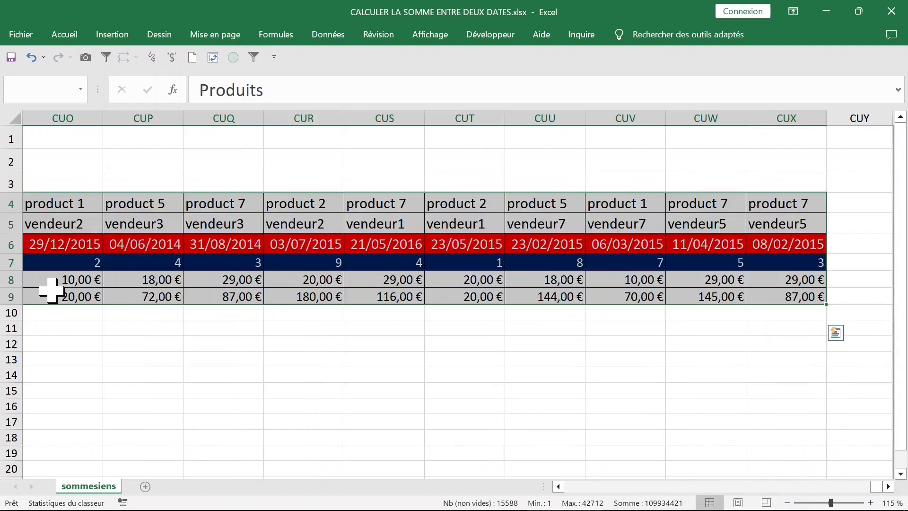
click(276, 35)
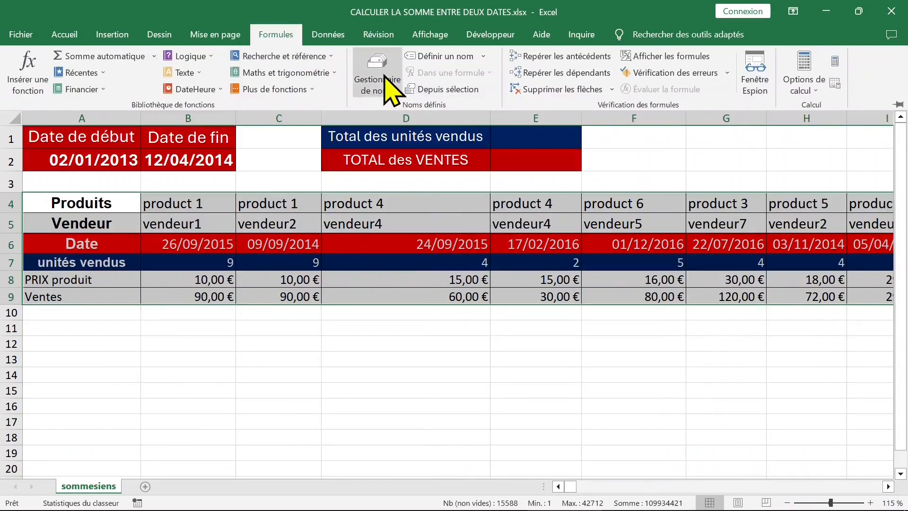
click(444, 90)
click(399, 305)
drag(427, 269, 495, 161)
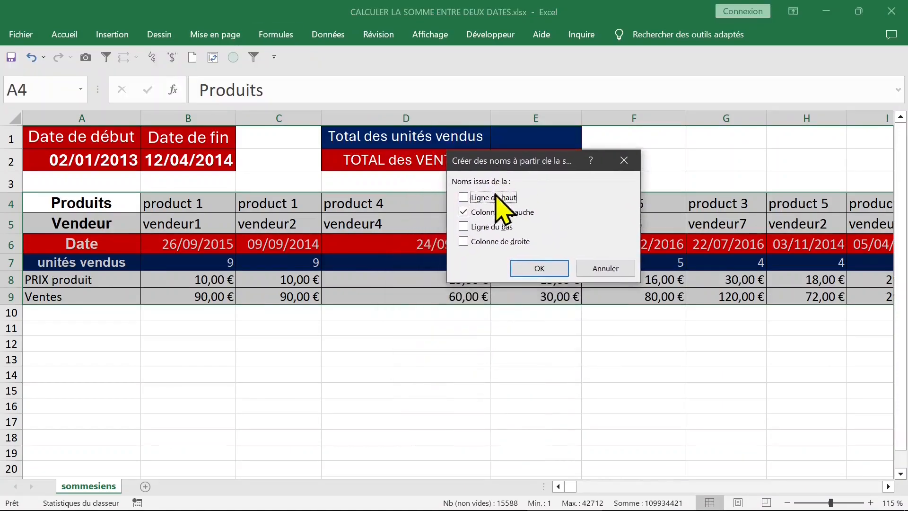
click(540, 268)
click(279, 328)
click(81, 89)
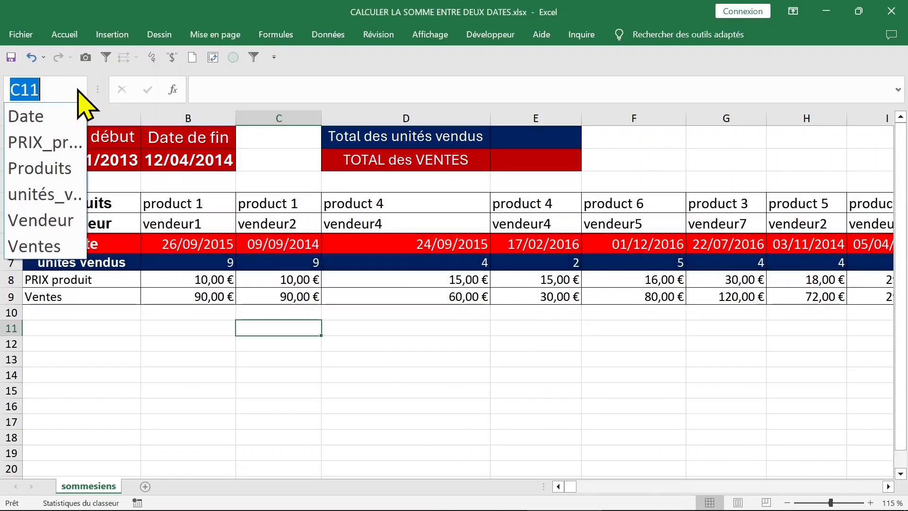
click(179, 192)
click(208, 180)
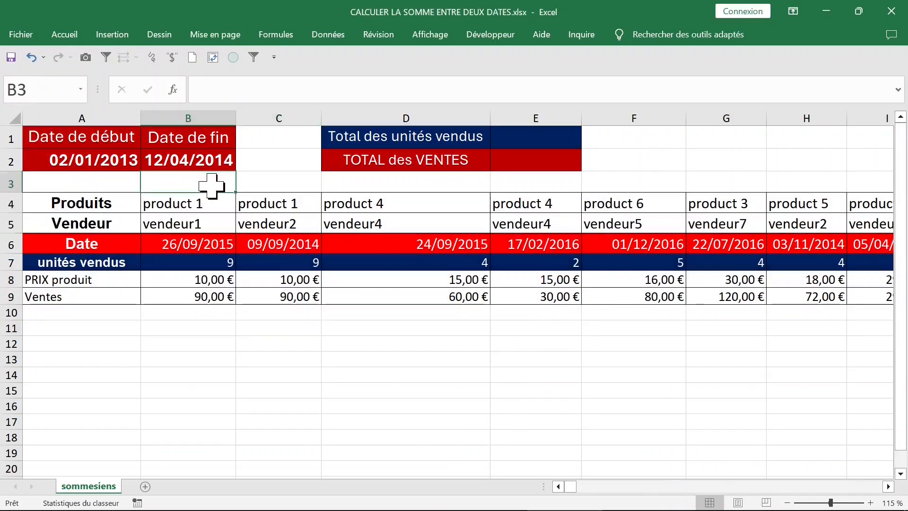
Create names for the start and end date cells in A1:B2 using only the top row labels.
drag(80, 133, 181, 155)
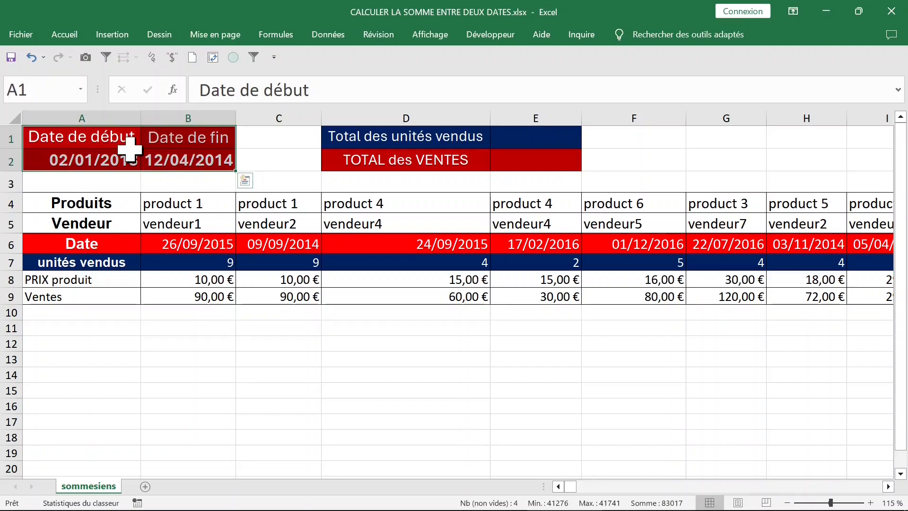
key(ctrl+shift+F3)
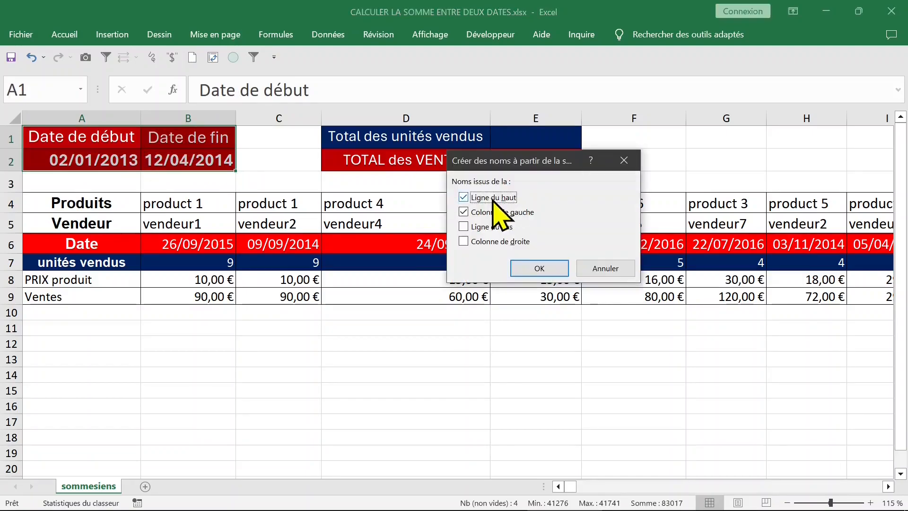
click(468, 214)
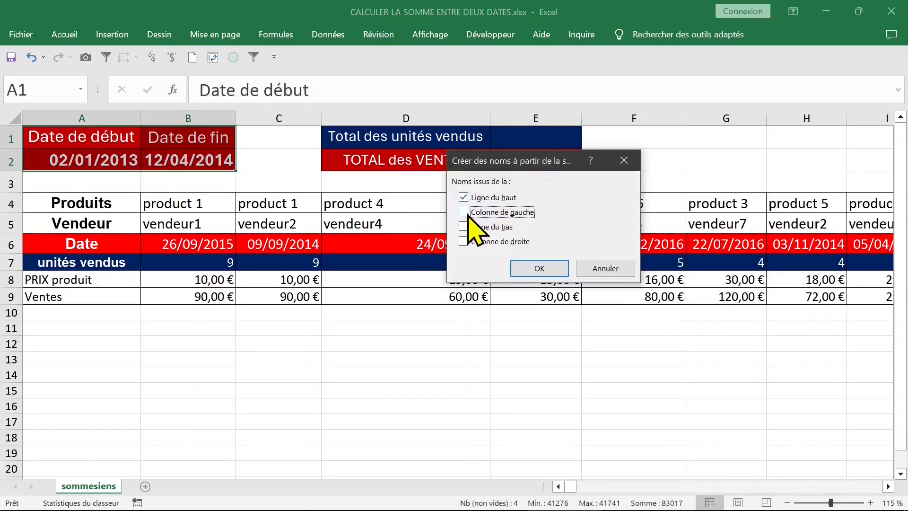
click(540, 268)
click(193, 183)
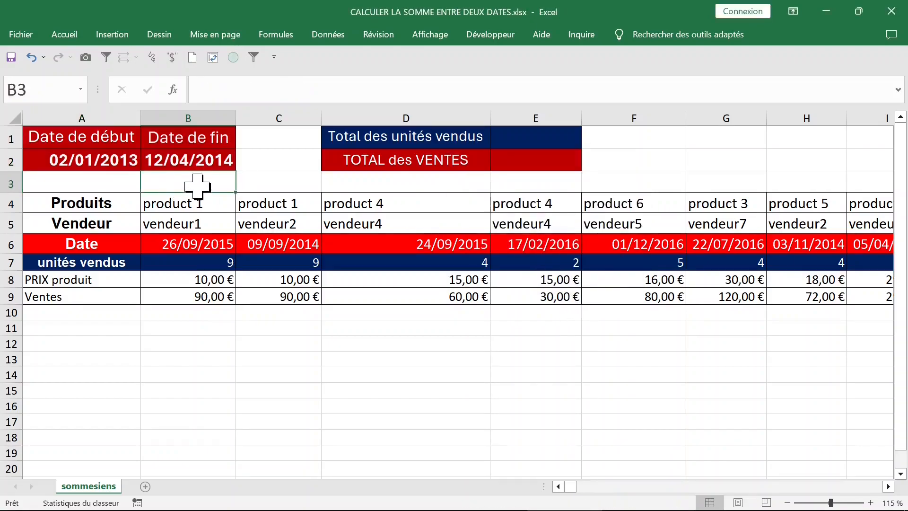
Go to the named cells Date_de_début and Date_de_fin, and widen the Name Box.
click(82, 89)
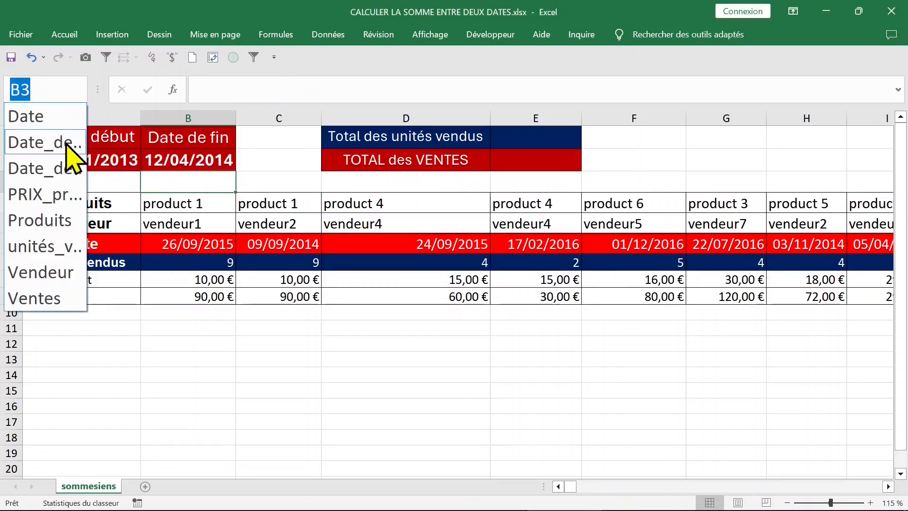
click(71, 142)
click(82, 89)
click(71, 168)
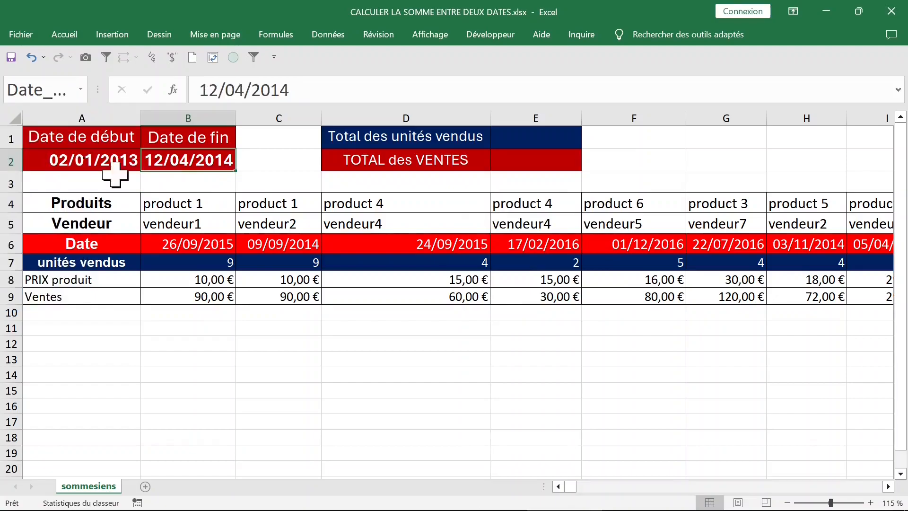
key(Return)
drag(89, 89, 134, 89)
click(268, 181)
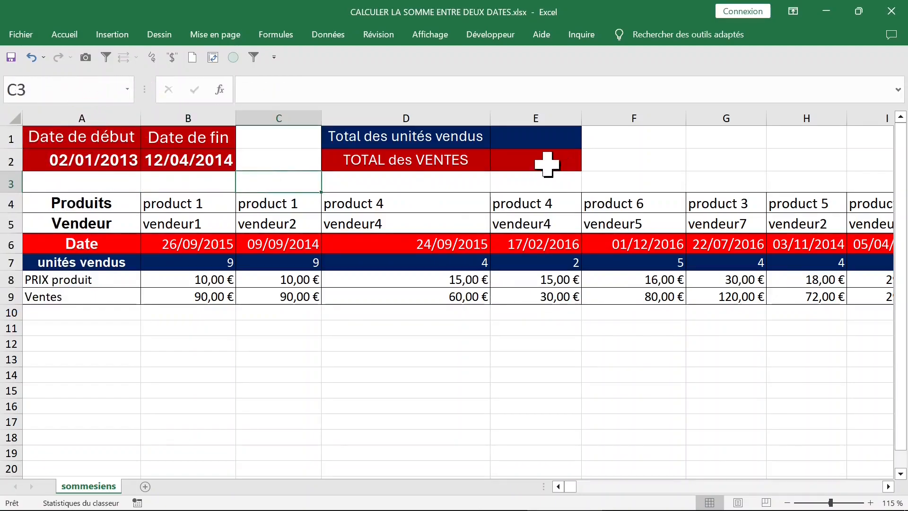
Start a SOMME.SI.ENS formula in E1 with the function arguments dialog, setting Plage_somme to the name unités_vendus.
click(531, 139)
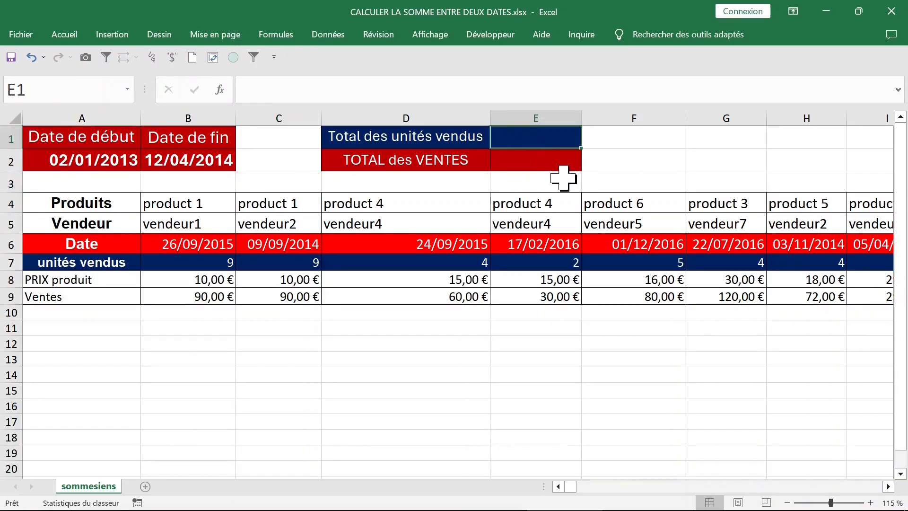
text(=somme.si.ens)
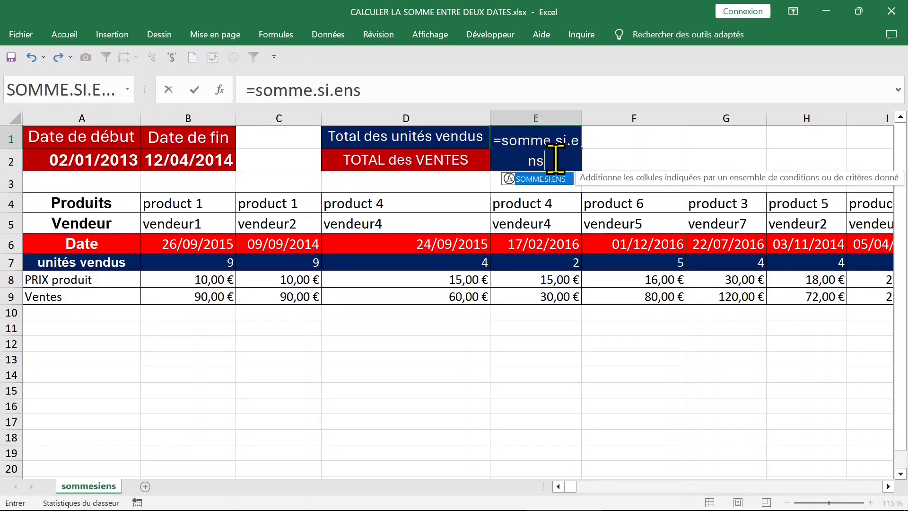
key(Tab)
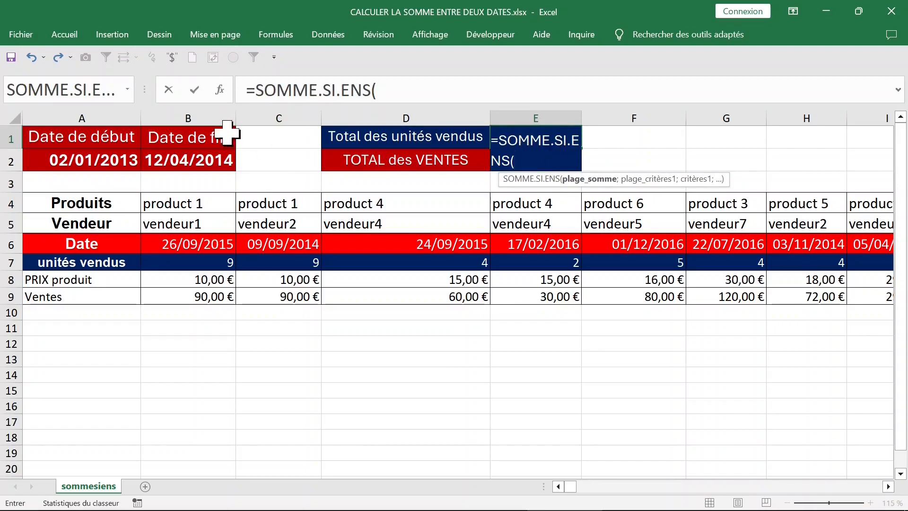
click(220, 90)
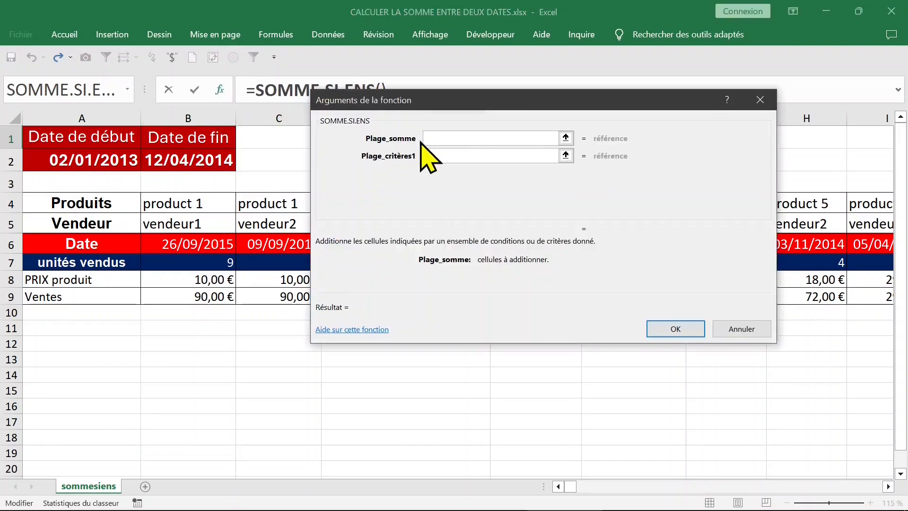
drag(468, 138, 484, 233)
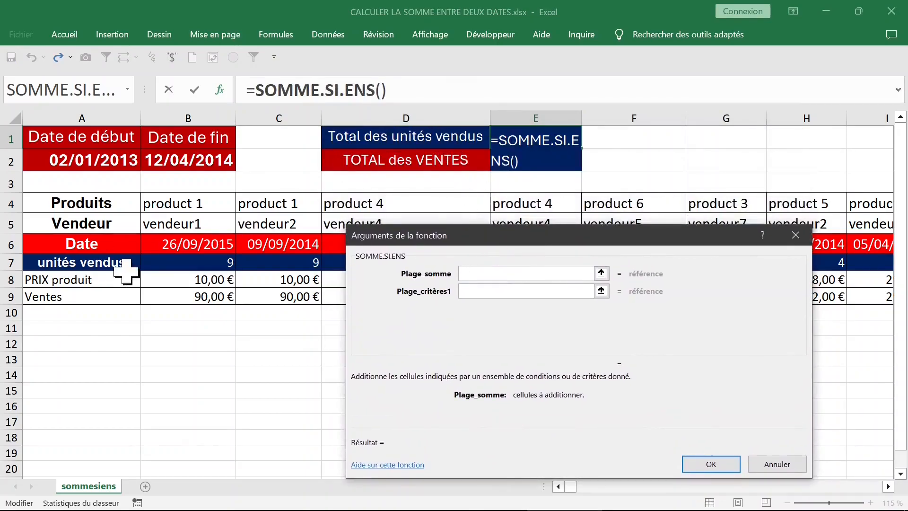
key(F3)
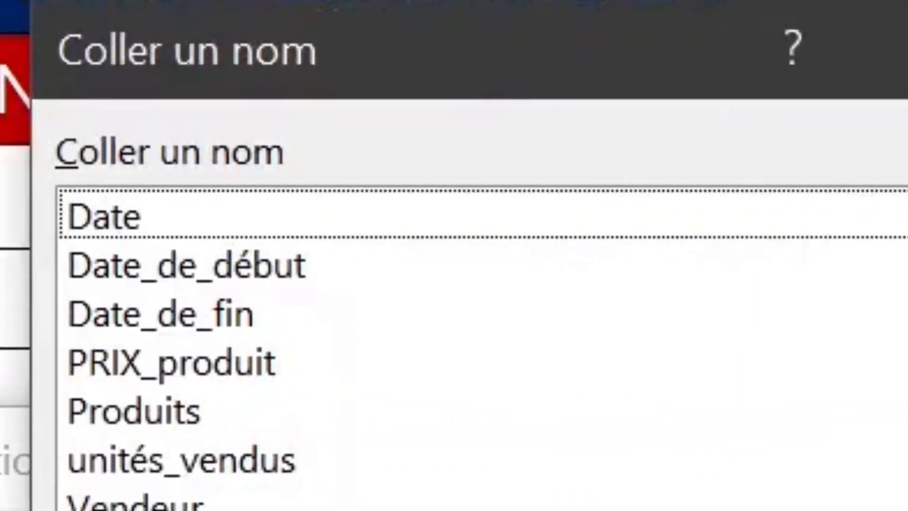
click(250, 460)
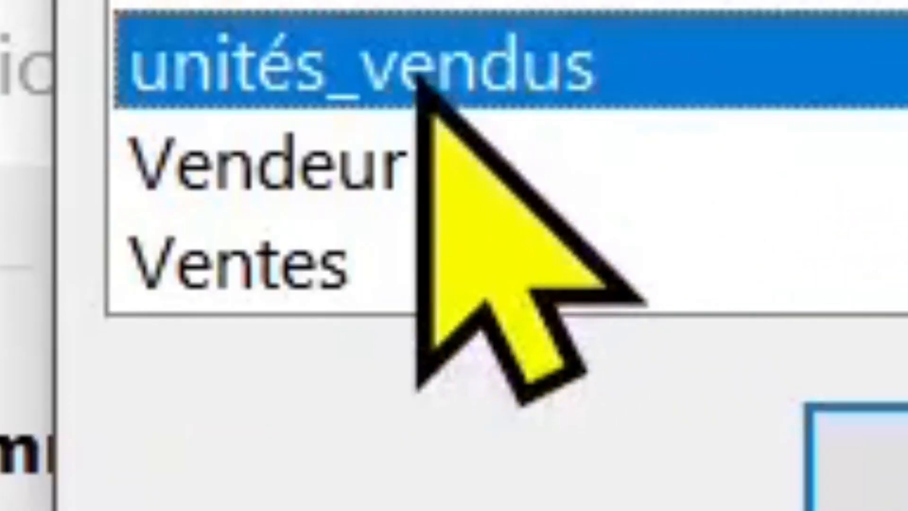
double_click(211, 467)
Set Plage_critères1 of the SOMME.SI.ENS function to the named range Date.
click(475, 291)
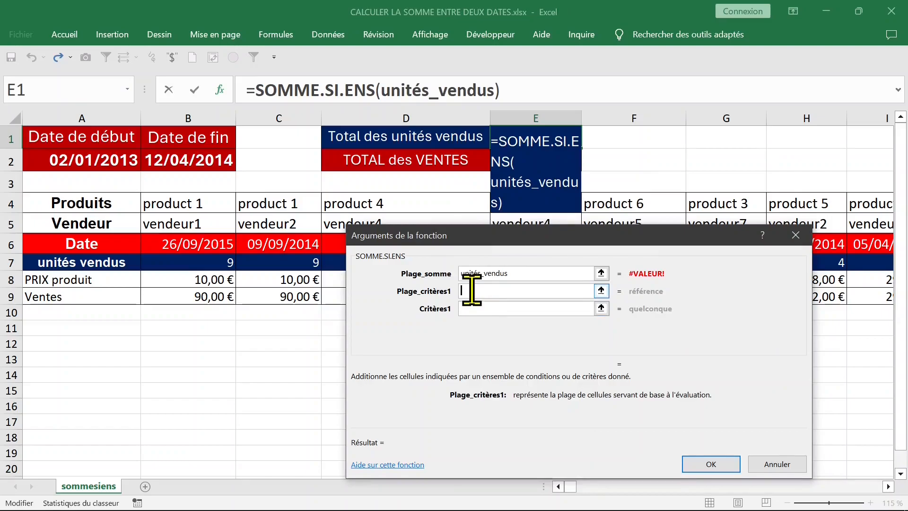
key(F3)
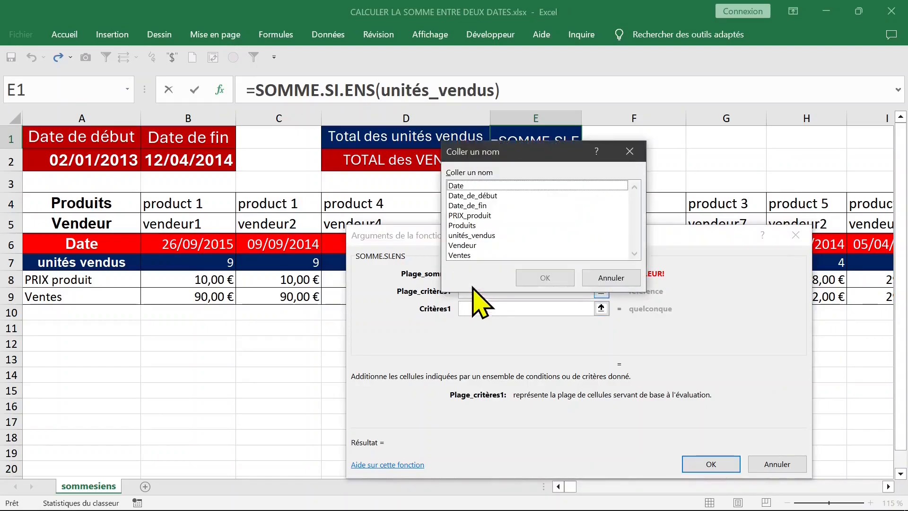
click(470, 186)
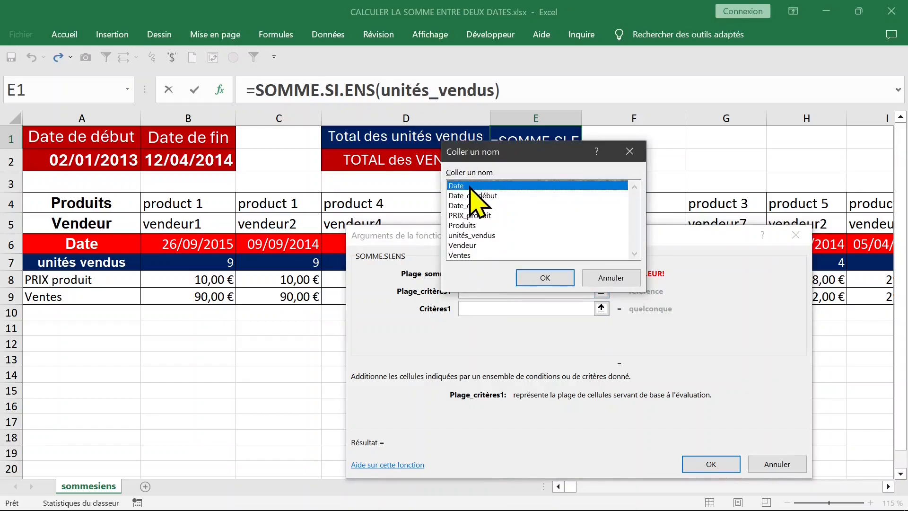
double_click(471, 188)
Set Critères1 of the SOMME.SI.ENS function to "<="&Date_de_fin, using the existing name for the end date.
click(494, 308)
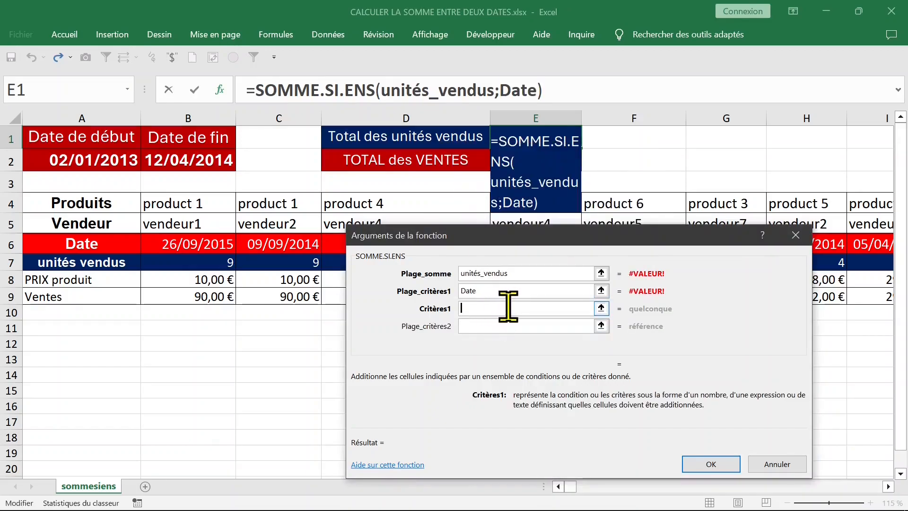
text(")
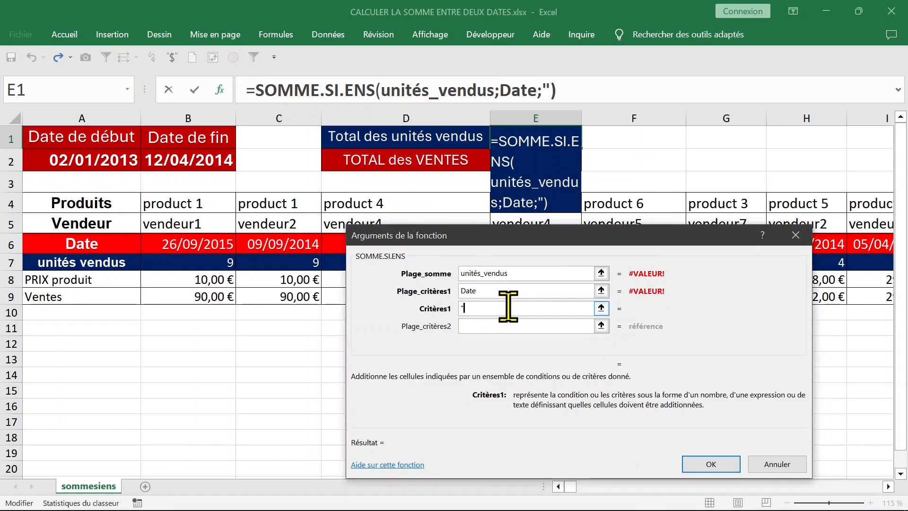
text(<="&)
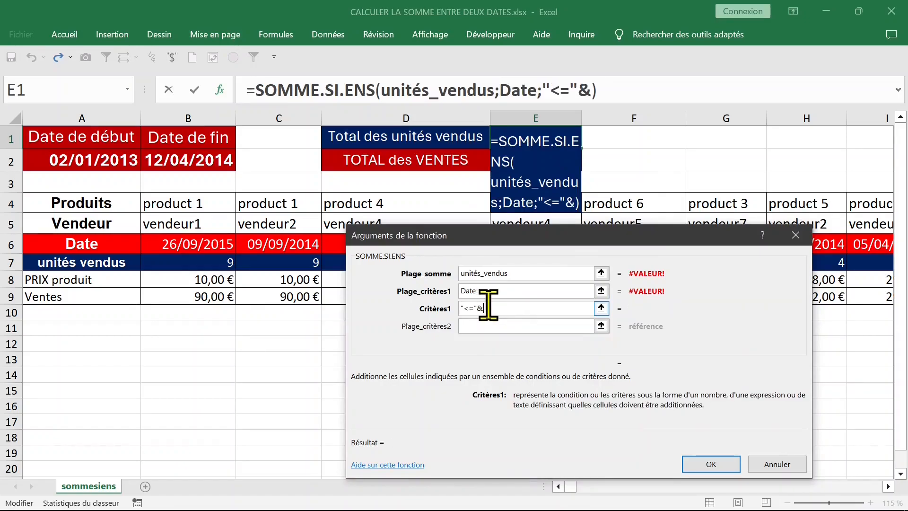
key(F3)
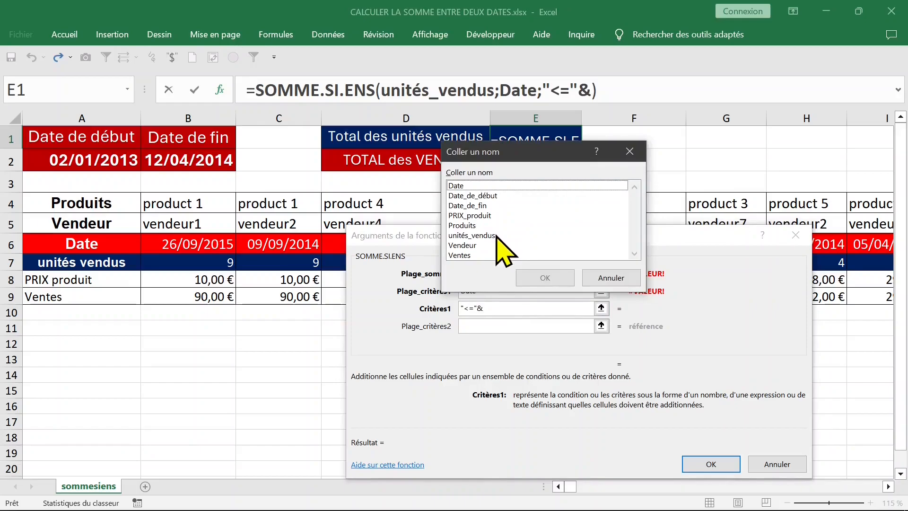
click(492, 207)
double_click(492, 206)
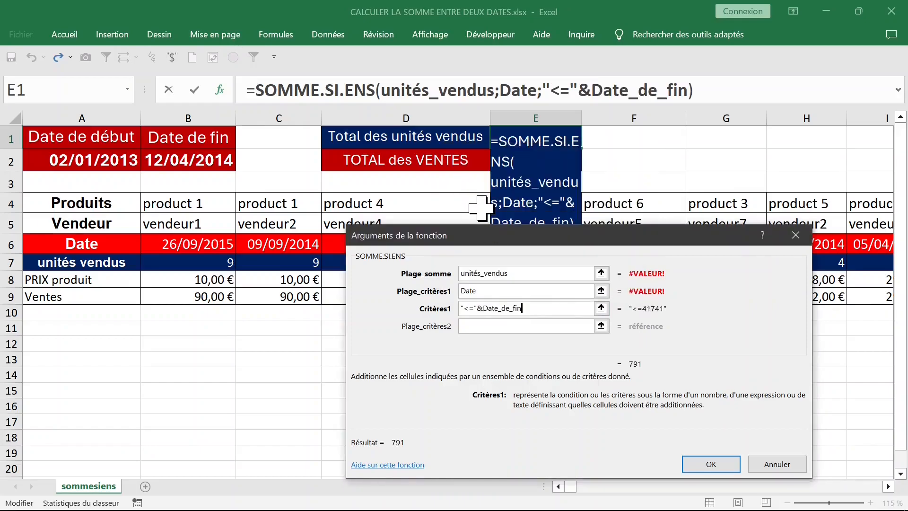
Set Plage_critères2 of the SOMME.SI.ENS function to the named range Date.
click(482, 326)
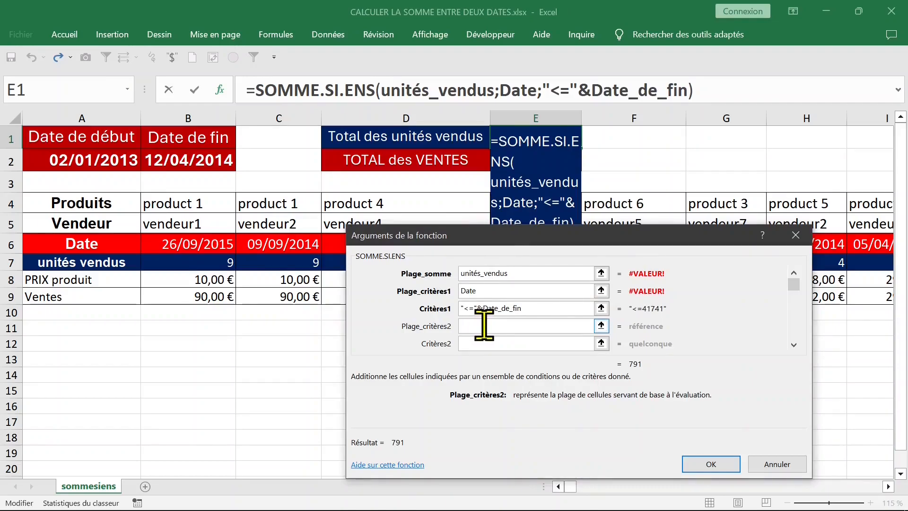
key(F3)
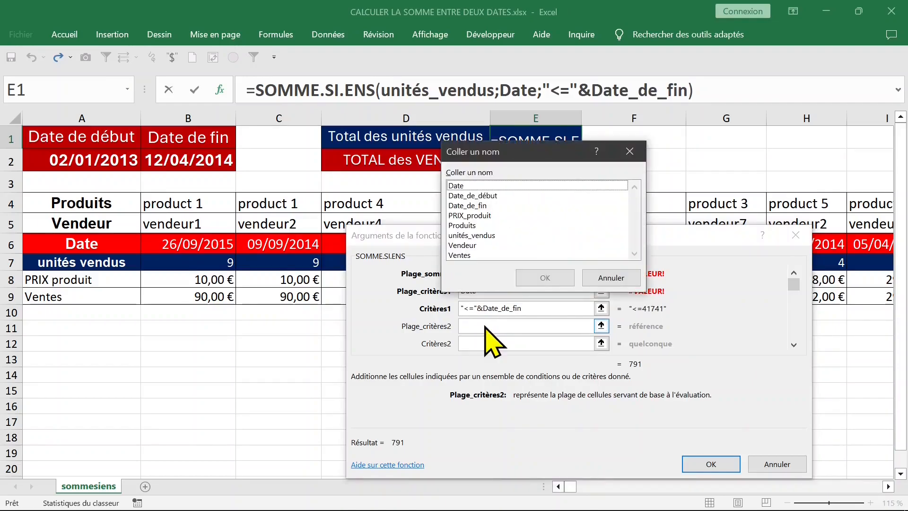
click(459, 187)
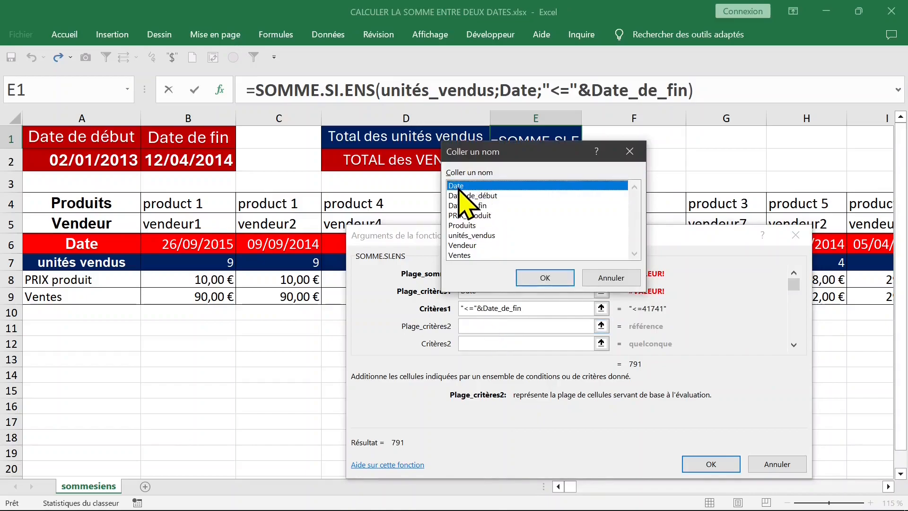
double_click(459, 187)
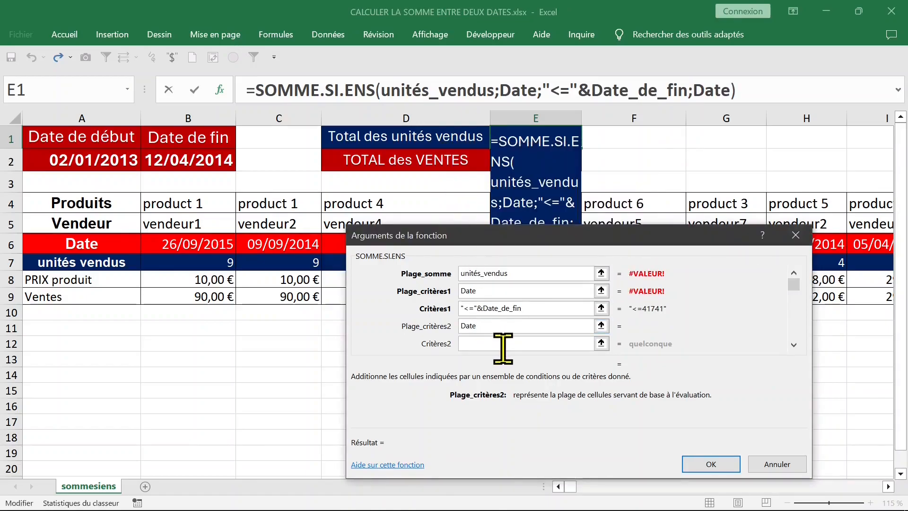
Set Critères2 to ">="&Date_de_début and validate the SOMME.SI.ENS formula in E1.
click(488, 342)
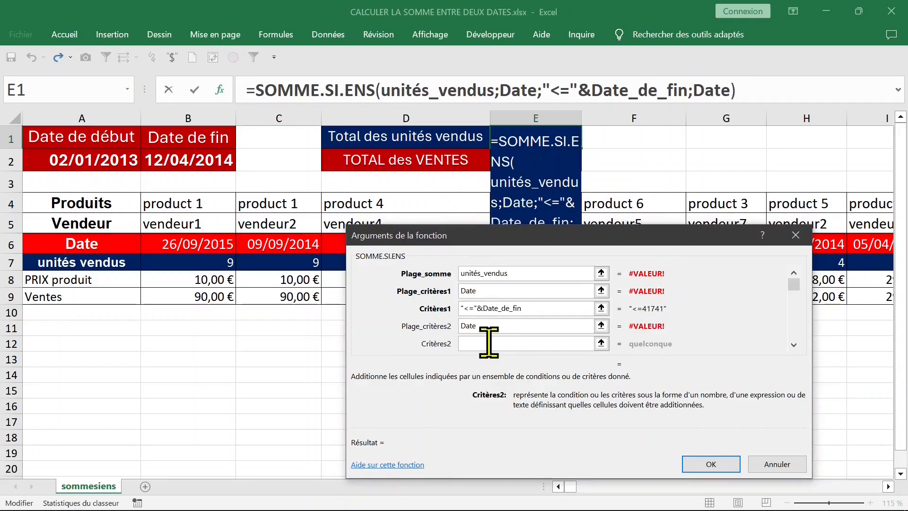
text(">="&)
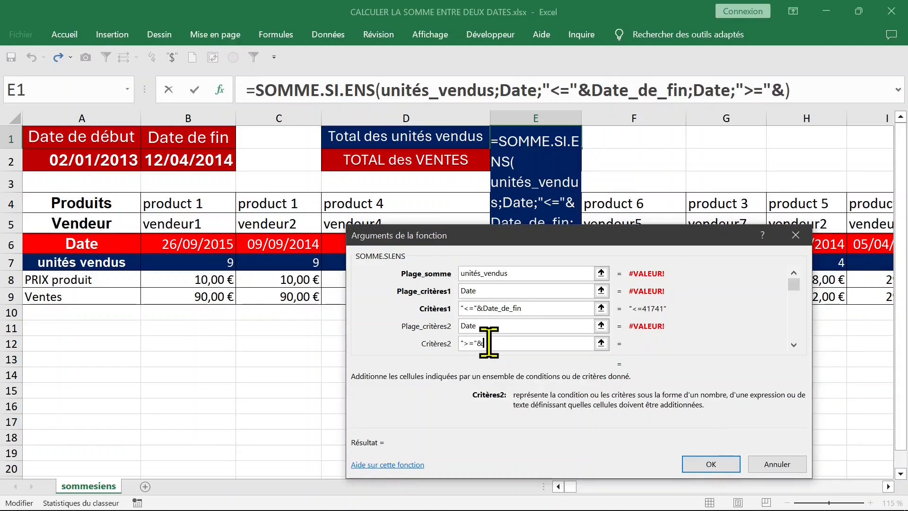
key(F3)
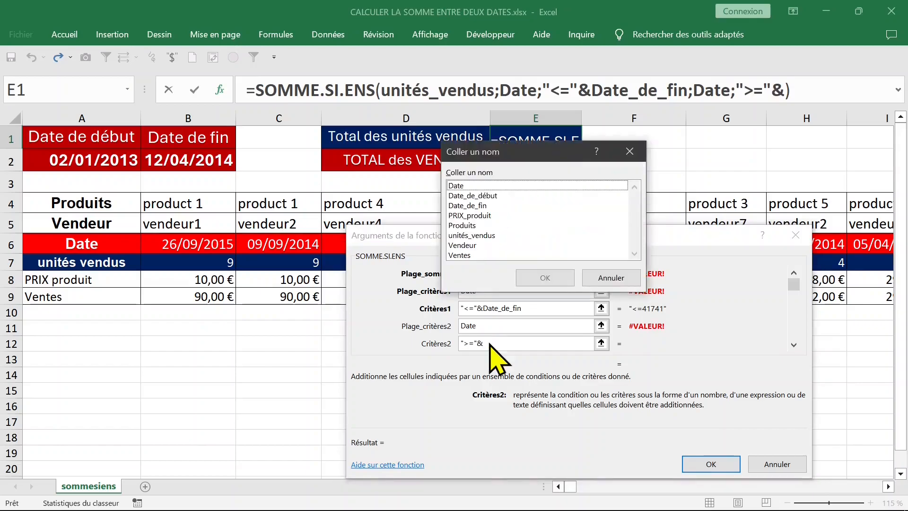
click(492, 197)
double_click(488, 196)
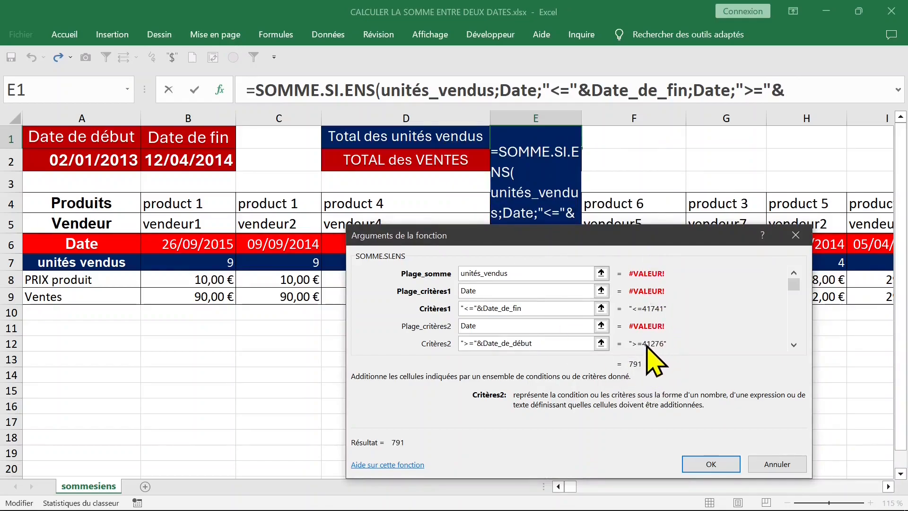
drag(660, 236, 691, 194)
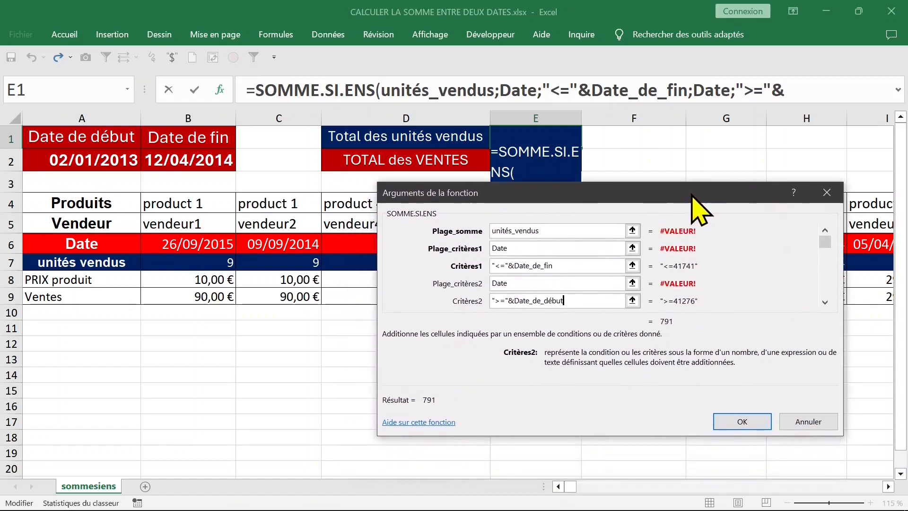
click(739, 420)
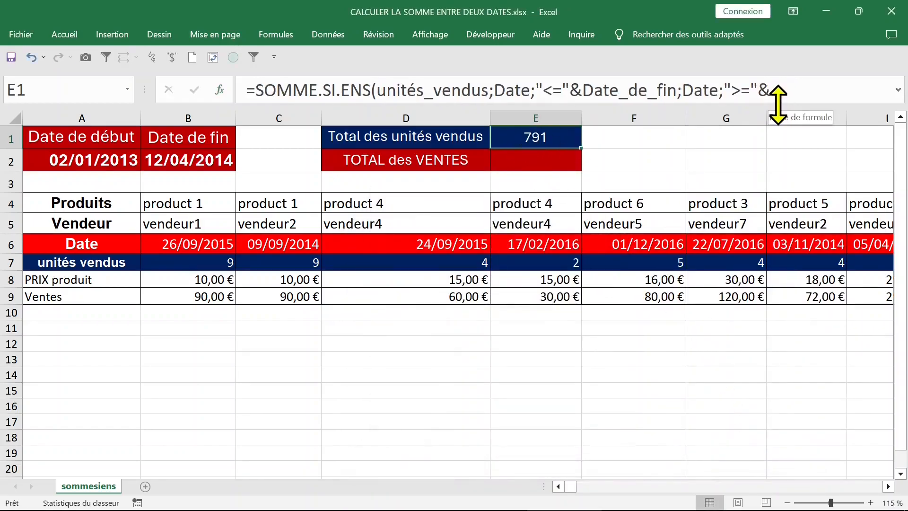
Enlarge the formula bar to two lines and enter =FORMULETEXTE(E1) in cell F1 to show the formula text.
drag(778, 104, 775, 126)
click(671, 166)
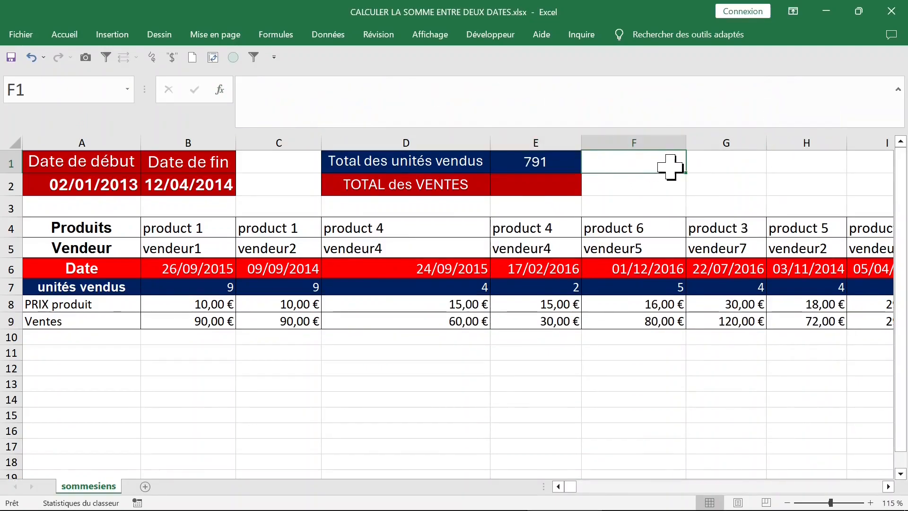
text(=f)
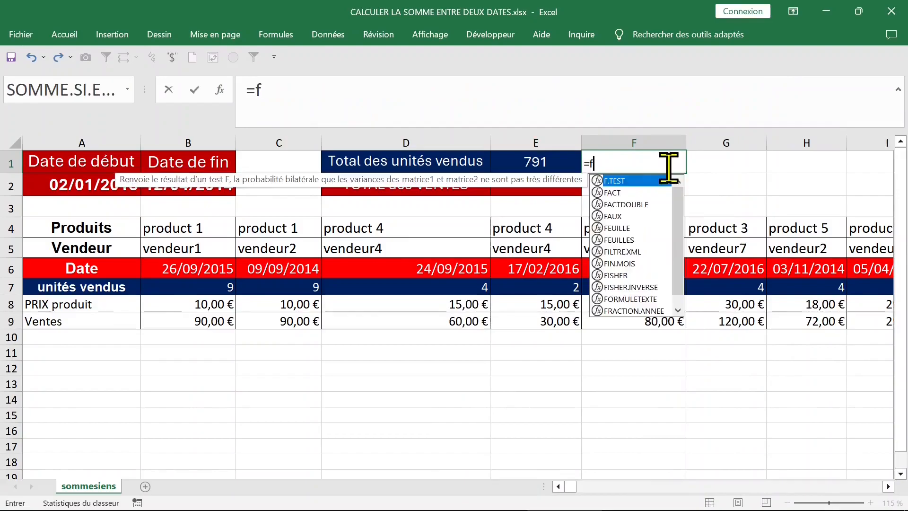
text(ormu)
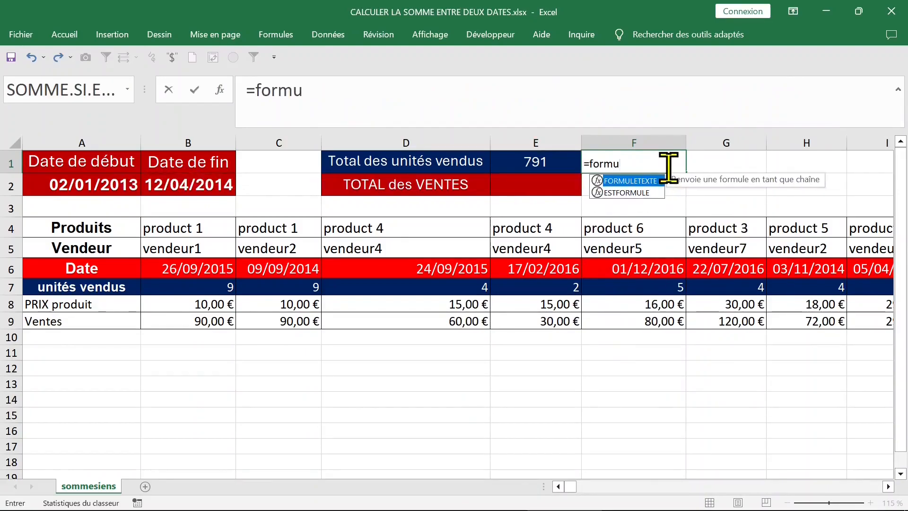
double_click(653, 183)
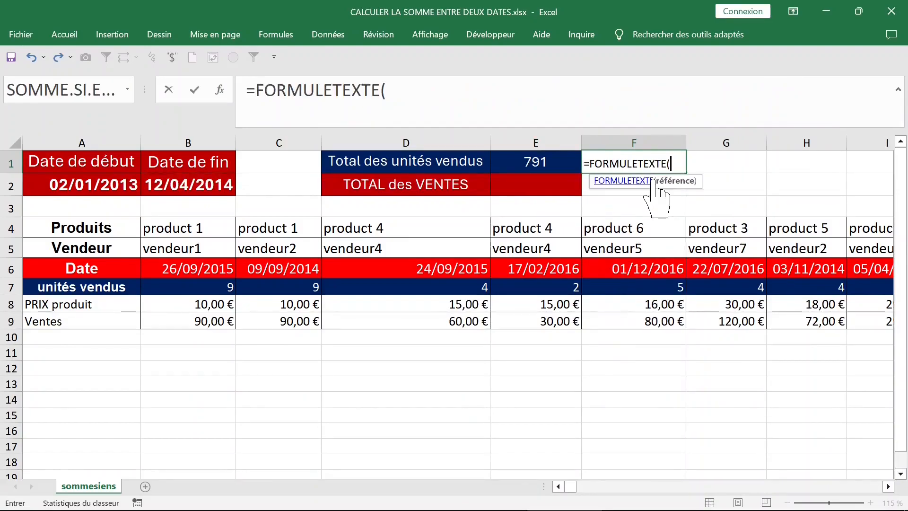
click(540, 163)
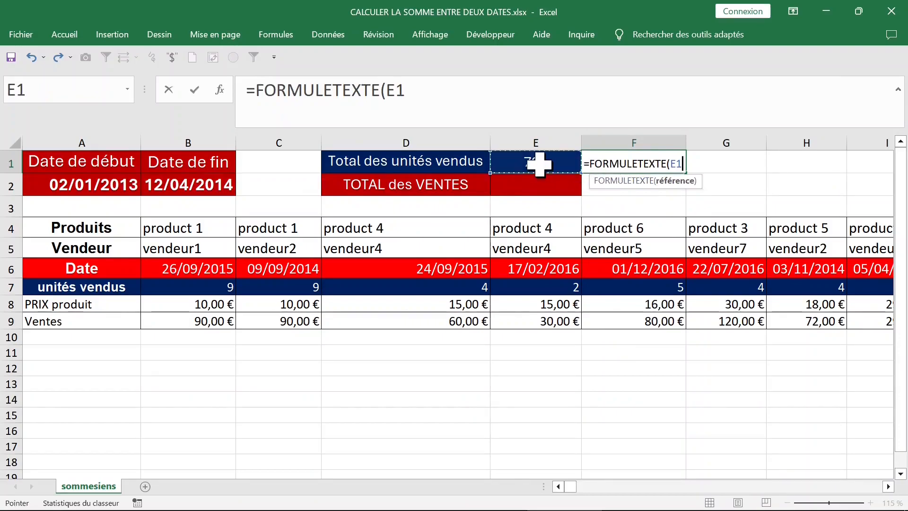
key(Return)
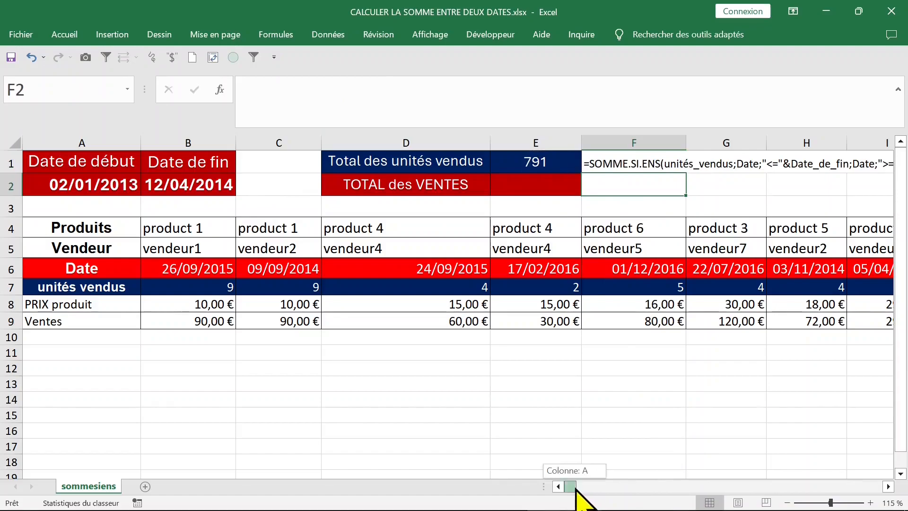
Examine the full formula text shown in F1 and compare it with the formula in E1.
click(578, 367)
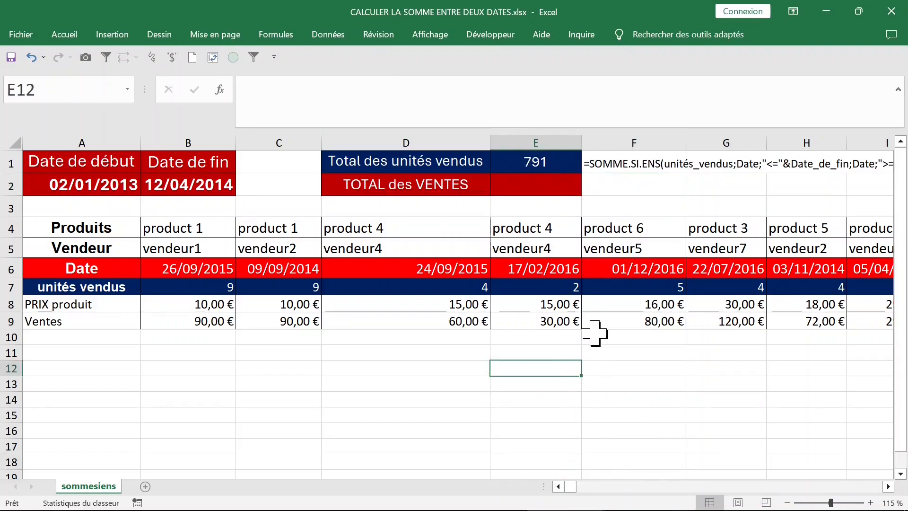
key(Right)
key(Right)
key(Right)
key(Right)
key(Right)
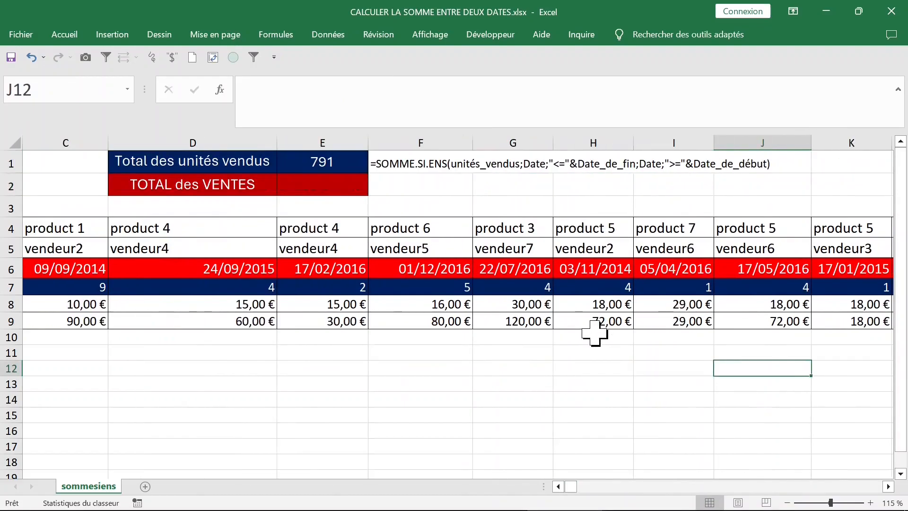
click(412, 167)
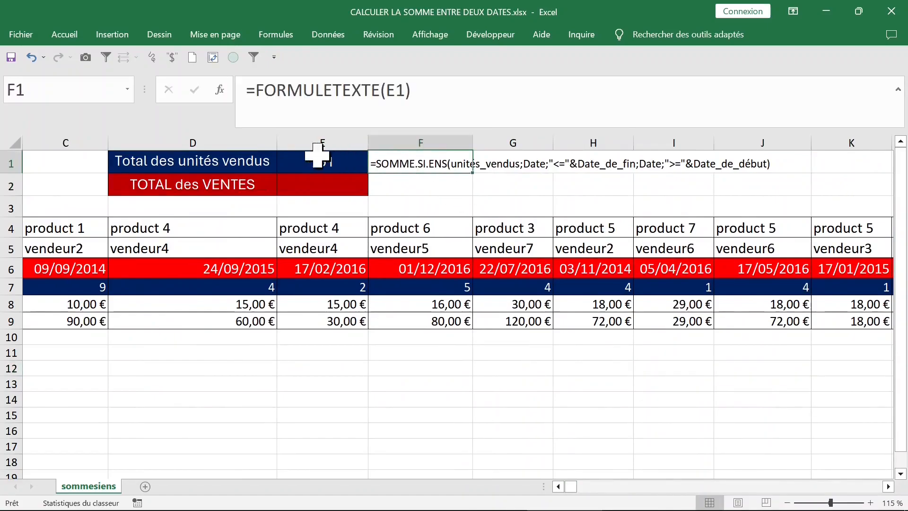
click(345, 161)
click(420, 161)
click(325, 161)
click(410, 161)
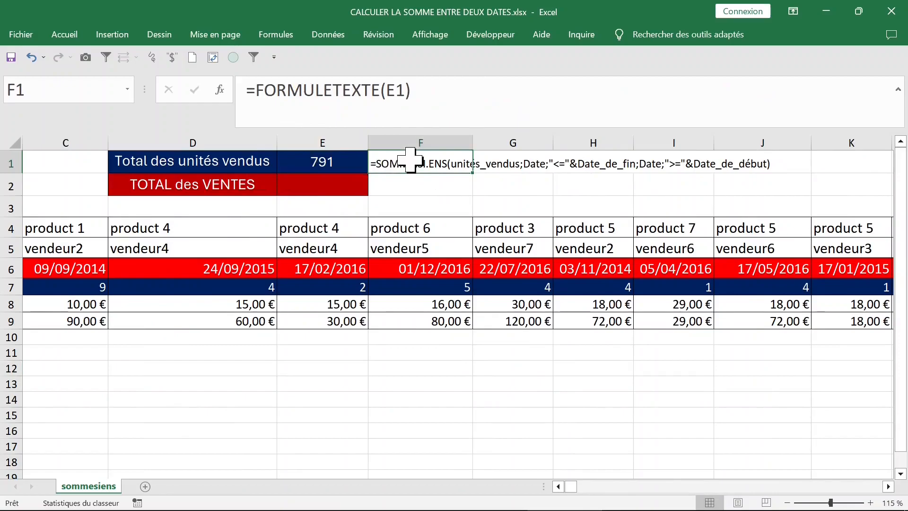
click(324, 161)
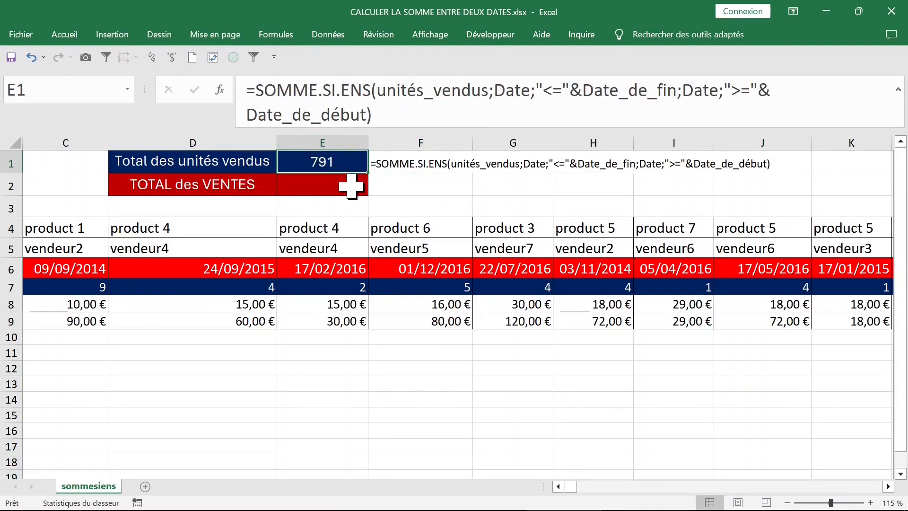
Try to enter =somme,si,ens in cell E2 for the sales total.
click(337, 186)
key(Left)
key(Left)
key(Left)
key(Left)
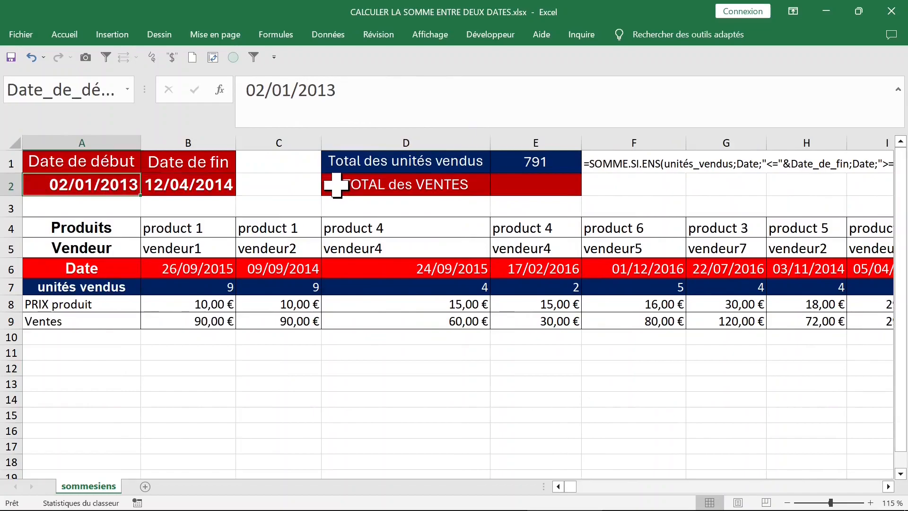
click(510, 185)
text(=s)
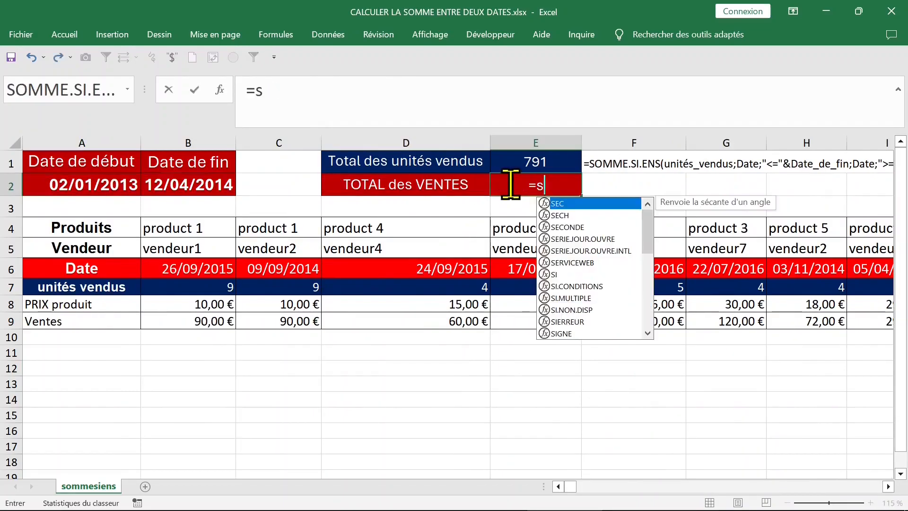
text(omme,si,)
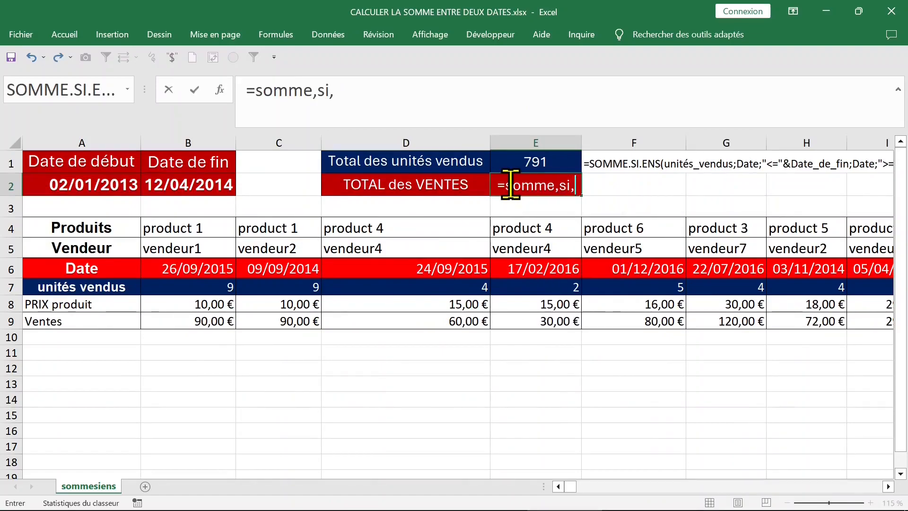
text(ens)
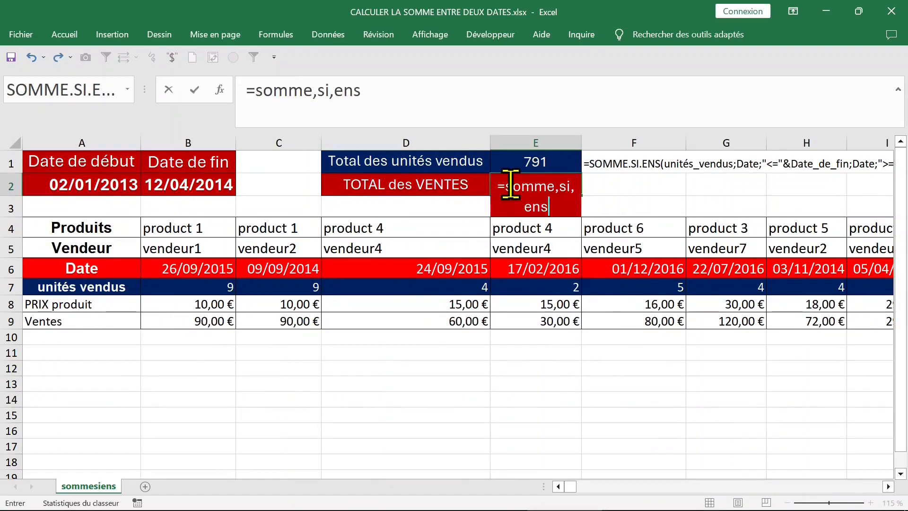
key(Return)
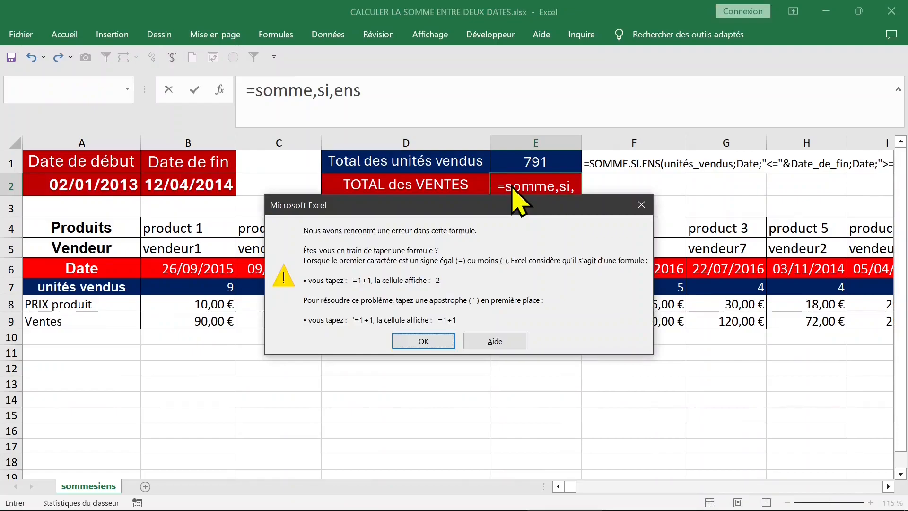
click(426, 340)
Replace the two commas in E2's function name with periods to read =somme.si.ens.
click(319, 101)
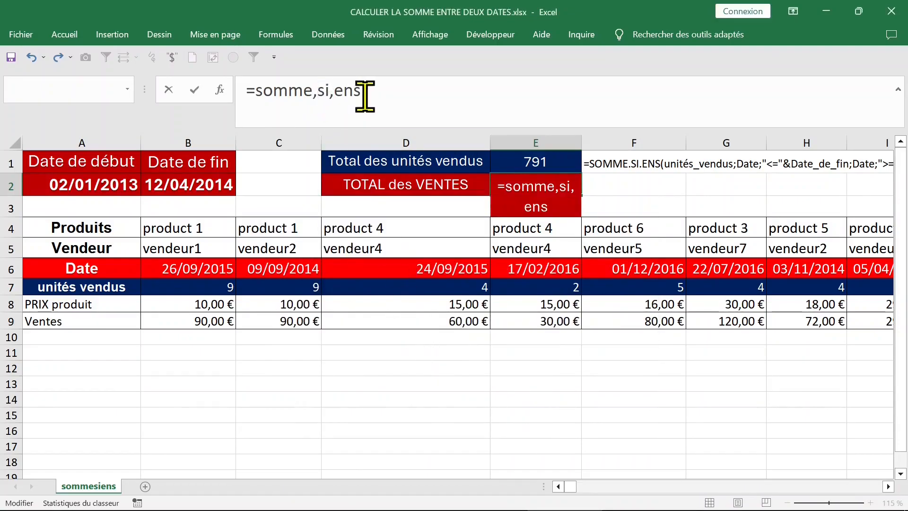
key(BackSpace)
text(.)
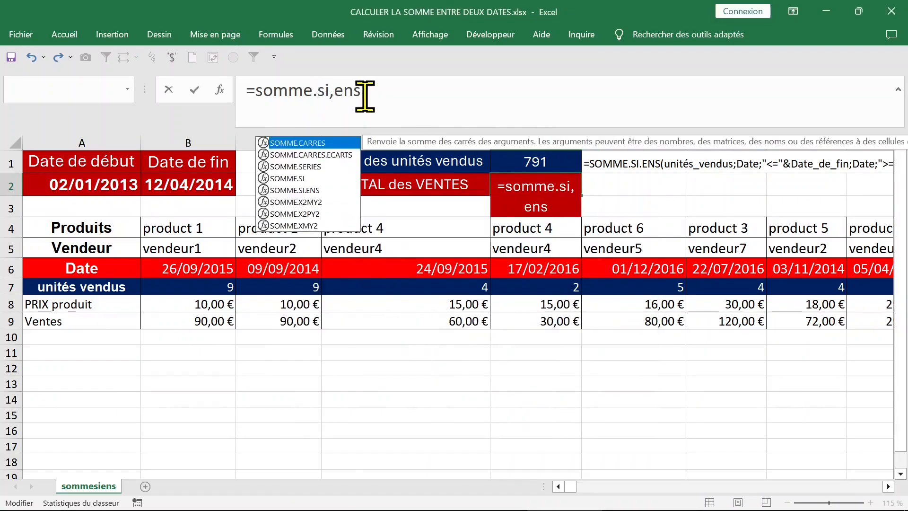
click(336, 92)
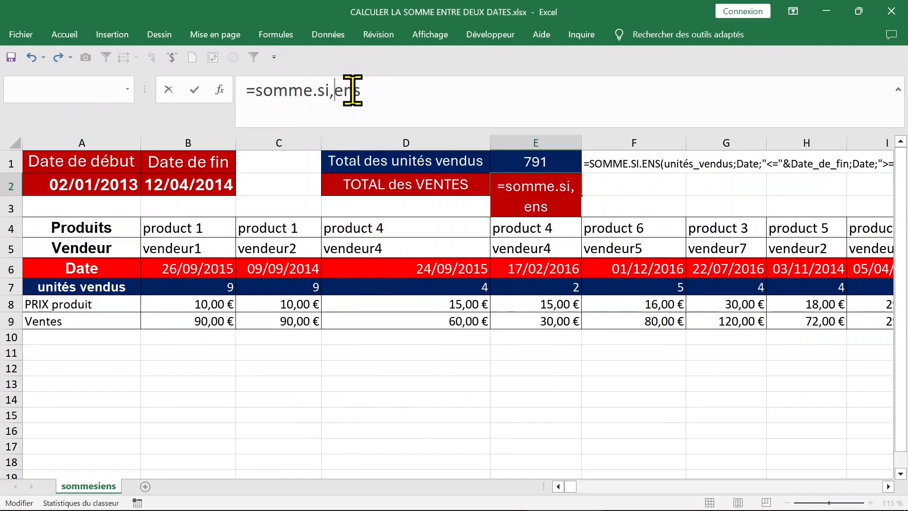
key(BackSpace)
text(.)
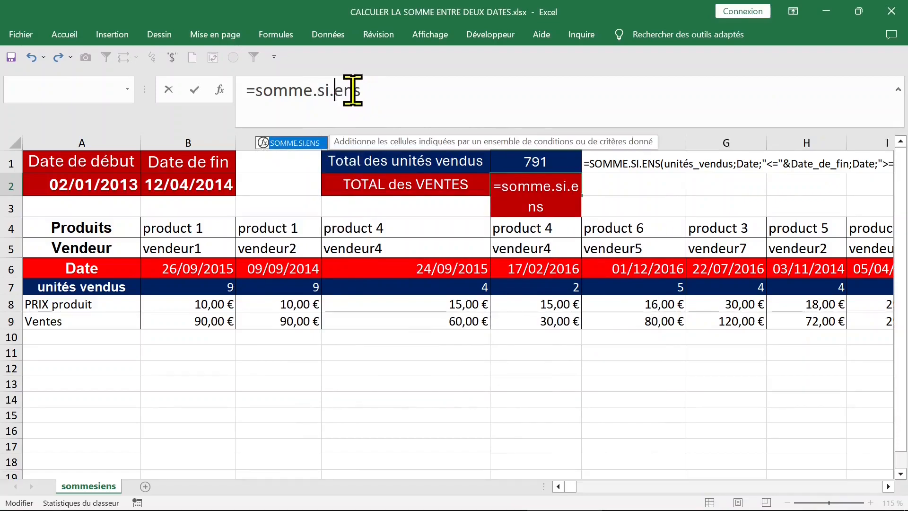
Complete the SOMME.SI.ENS function in E2's formula with its opening parenthesis and remove the leftover text "ens".
double_click(299, 143)
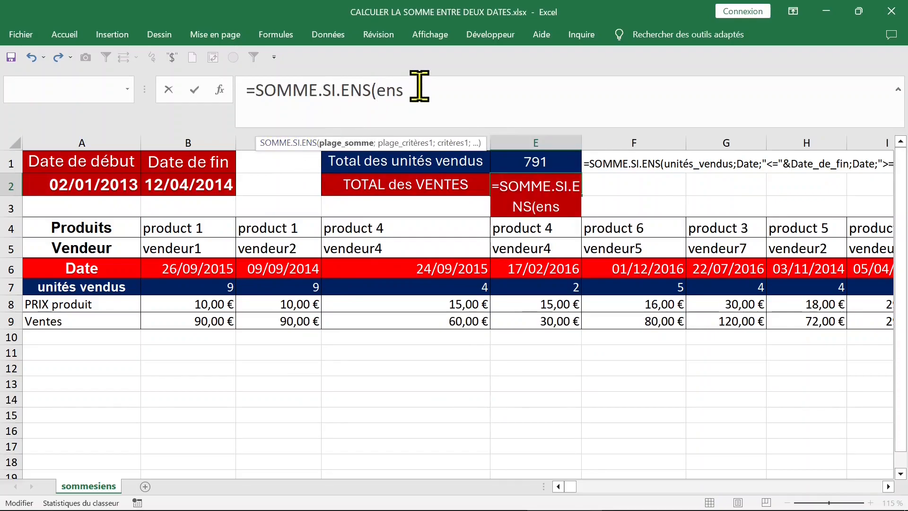
key(Delete)
key(Delete)
key(Delete)
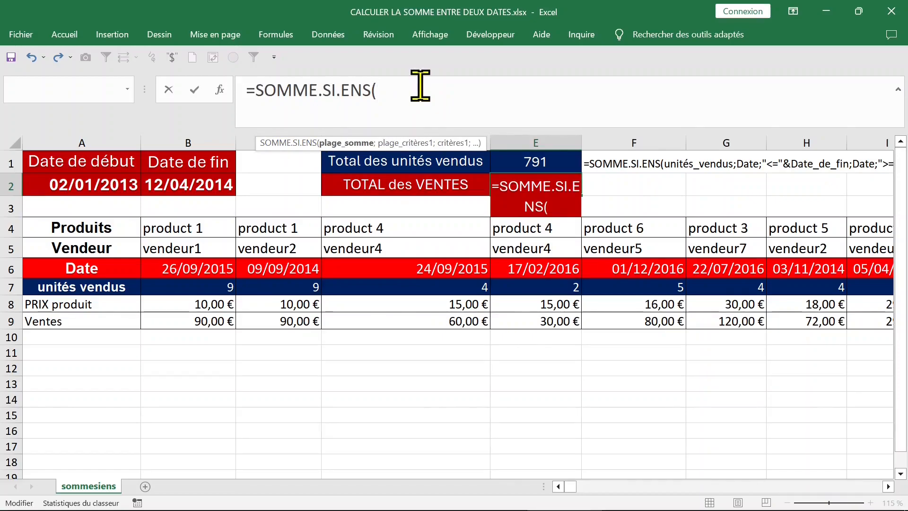
Insert the named range Ventes as the sum range in E2's formula, followed by a semicolon.
key(F3)
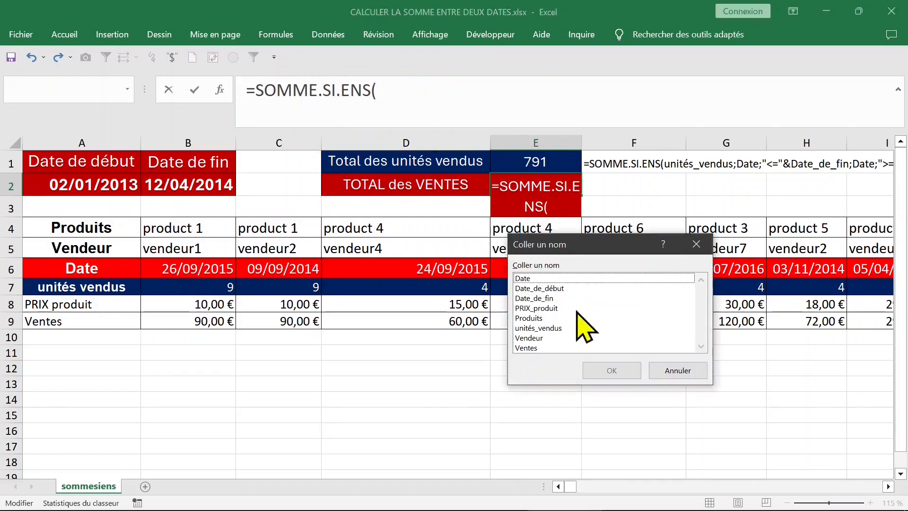
click(576, 338)
click(540, 348)
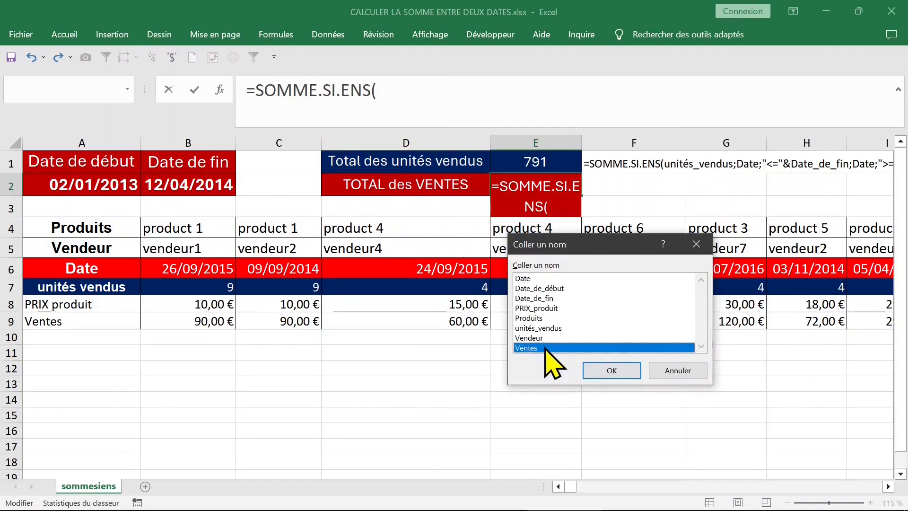
double_click(540, 348)
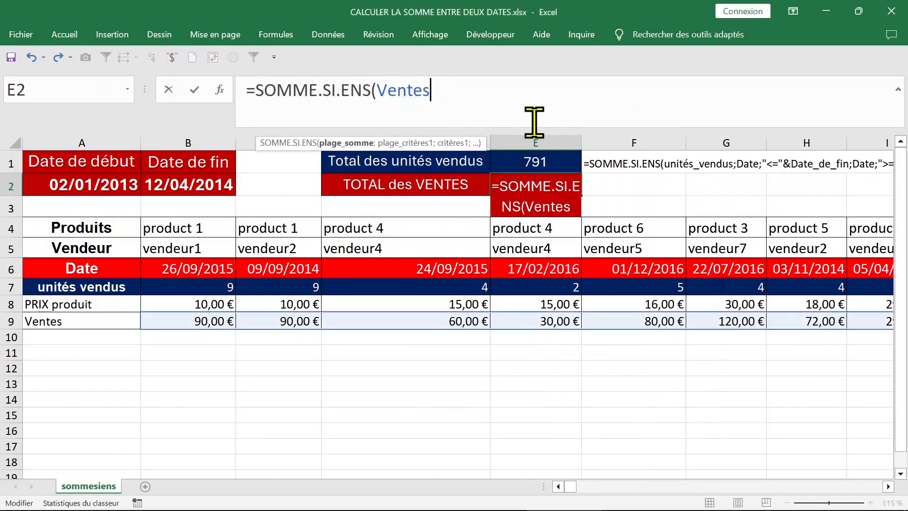
text(;)
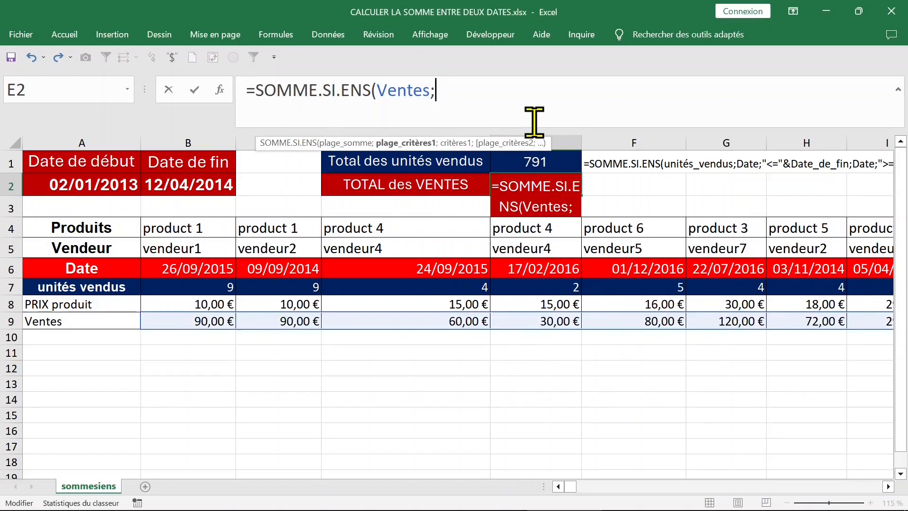
Add the first condition to E2's formula: named range Date with criterion ">="&Date_de_début, followed by a semicolon.
key(F3)
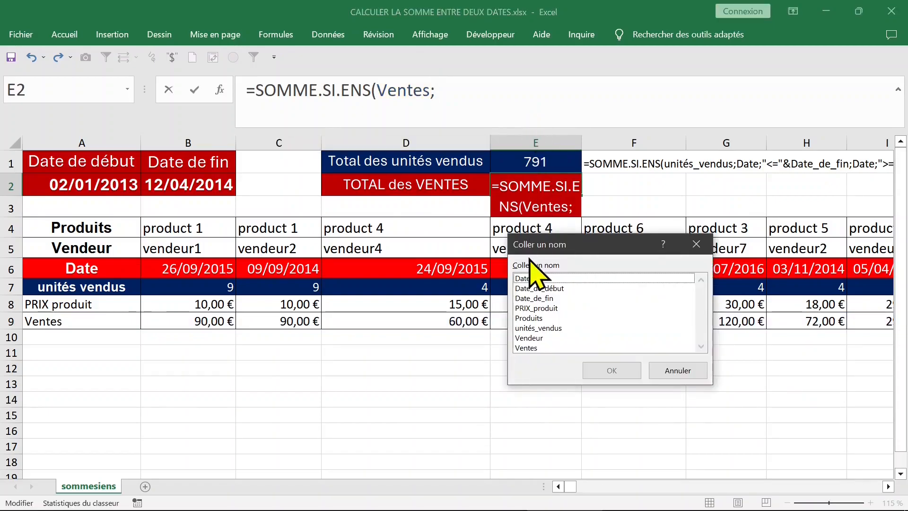
double_click(525, 280)
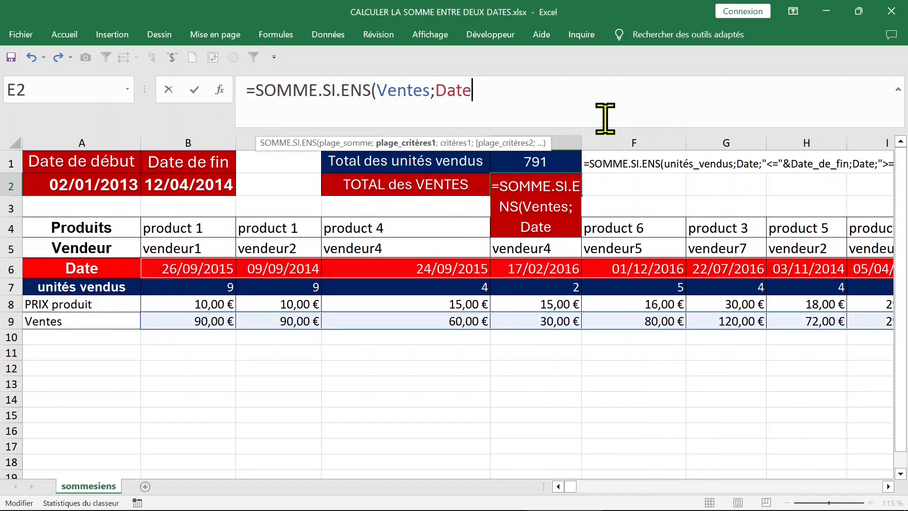
text(;)
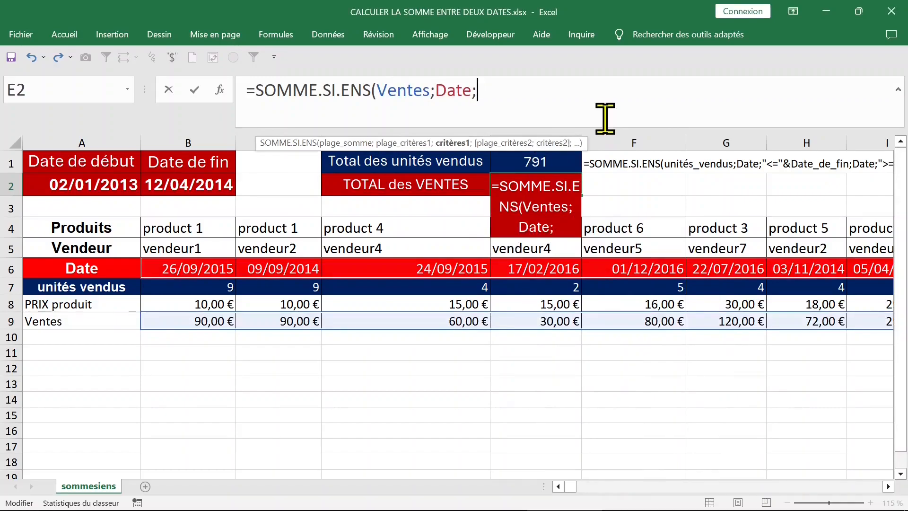
text(">)
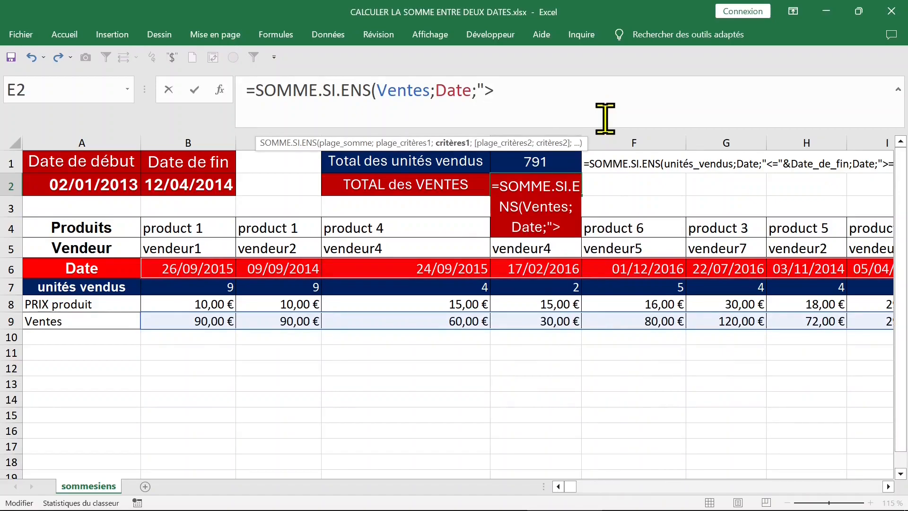
text(=")
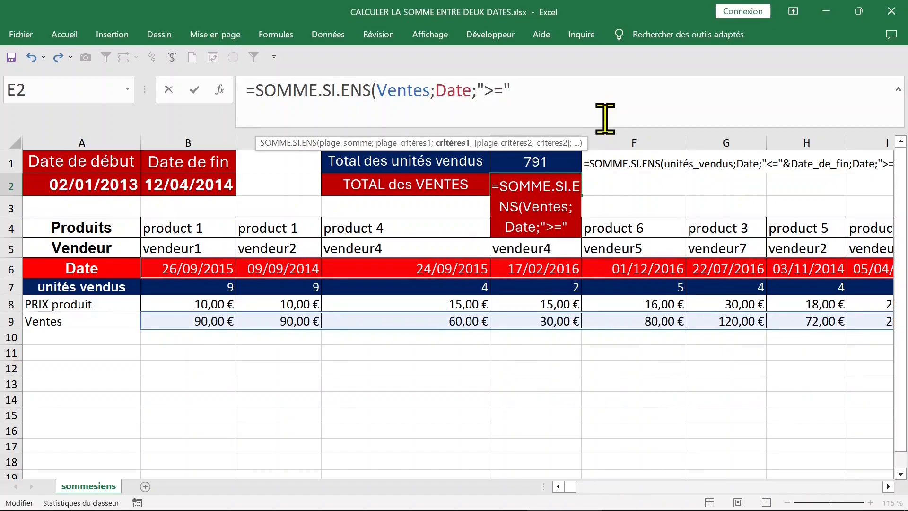
text(&)
key(F3)
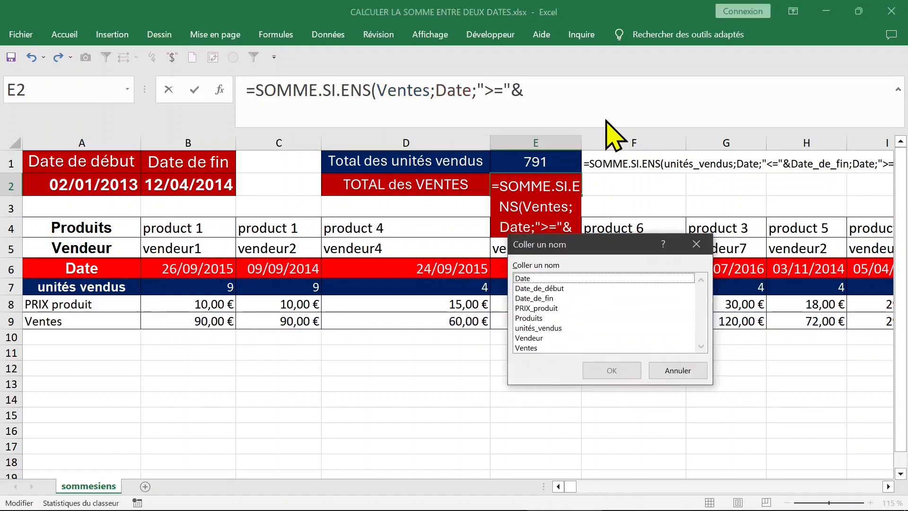
click(563, 289)
double_click(563, 288)
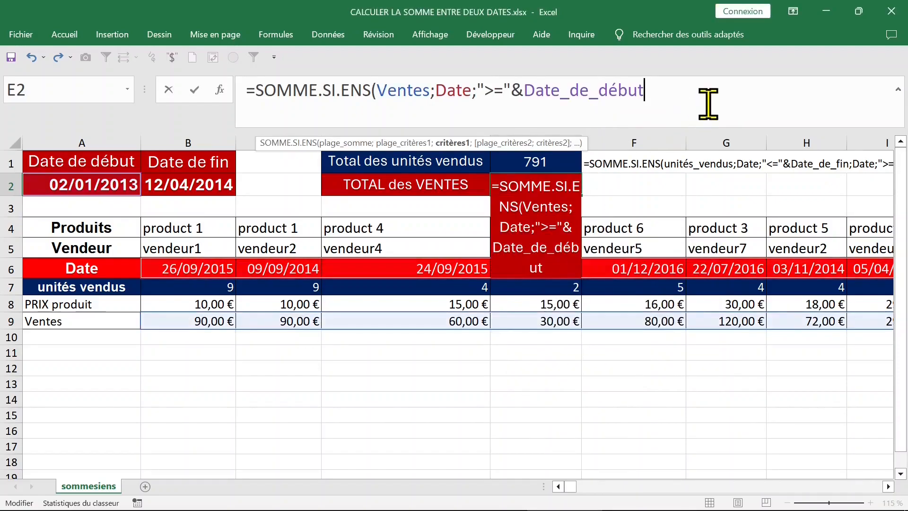
text(;)
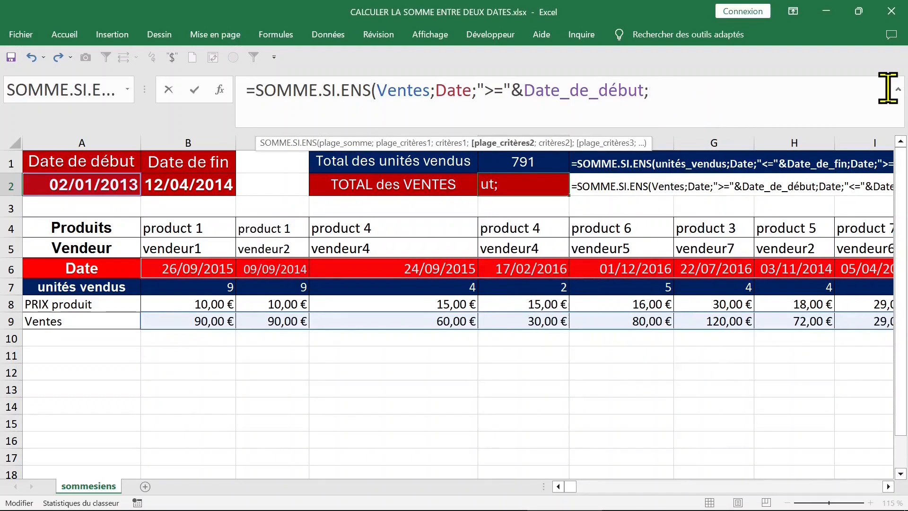
Insert the named range Date as the second criteria range in E2's formula, followed by a semicolon.
key(F3)
click(545, 279)
double_click(544, 280)
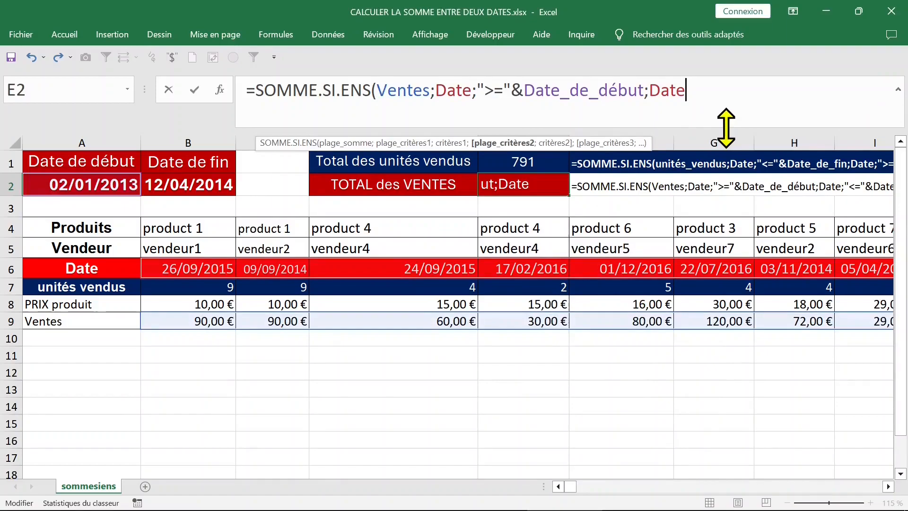
text(;é)
key(BackSpace)
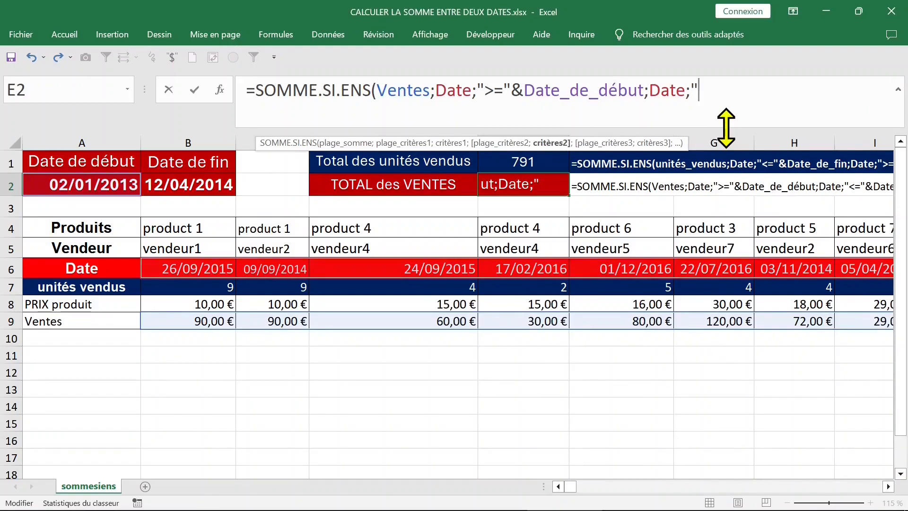
Add the second criterion "<="&Date_de_fin to E2's formula, close the parenthesis and enter the formula.
text("<)
key(BackSpace)
text(<="&)
key(F3)
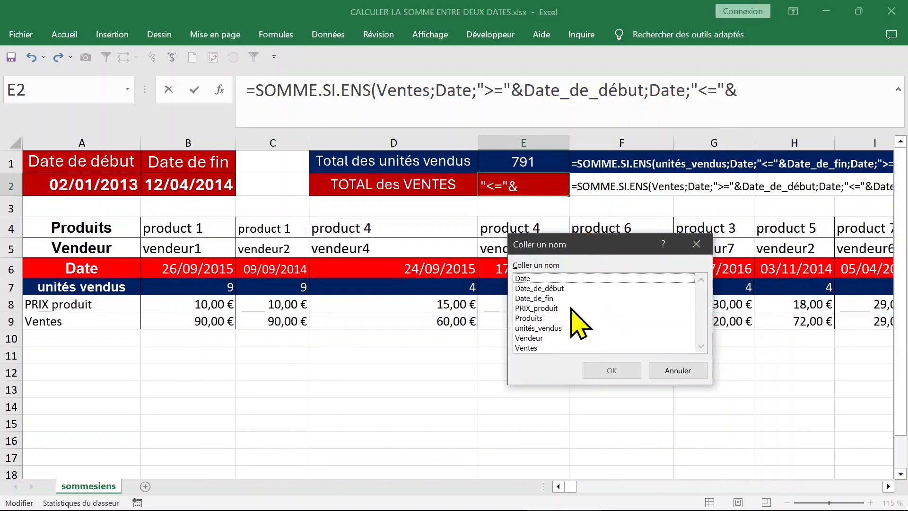
click(544, 301)
double_click(544, 299)
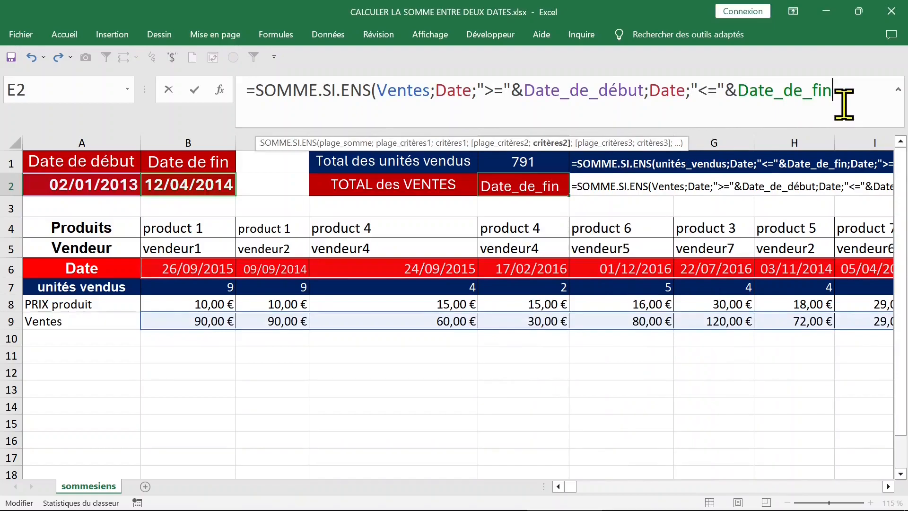
text())
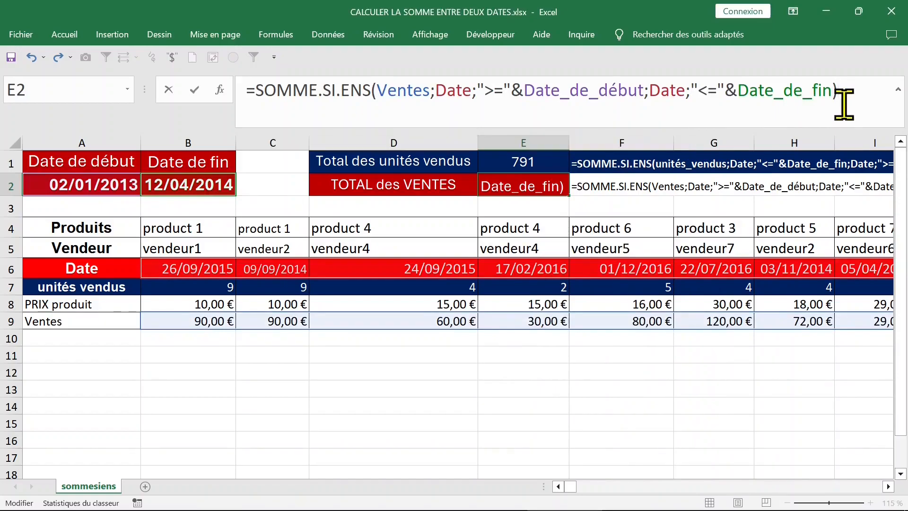
key(Return)
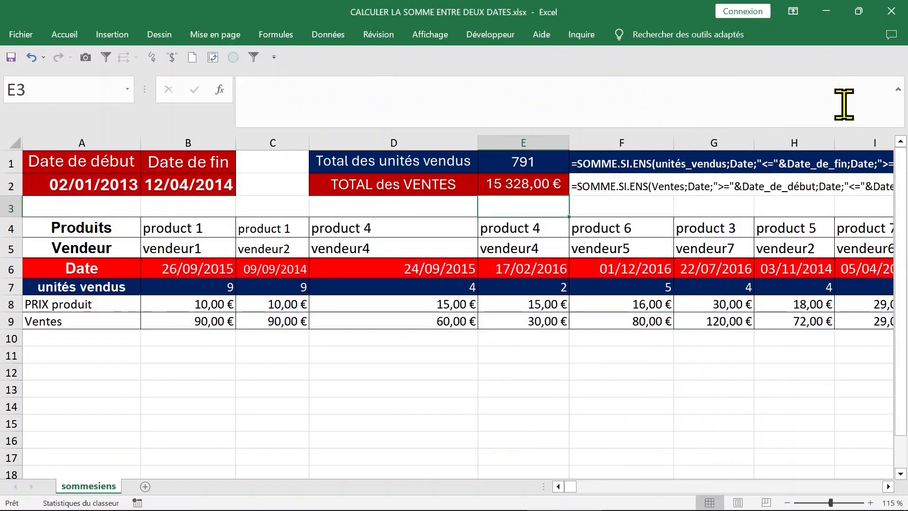
Set the start date in A2 to 1-1-2014 and the end date in B2 to 31-12-2014.
click(94, 190)
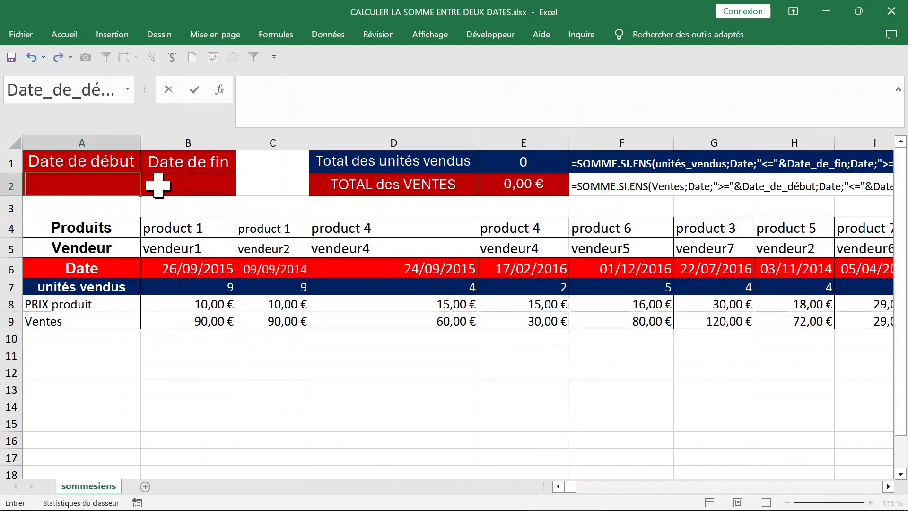
text(1)
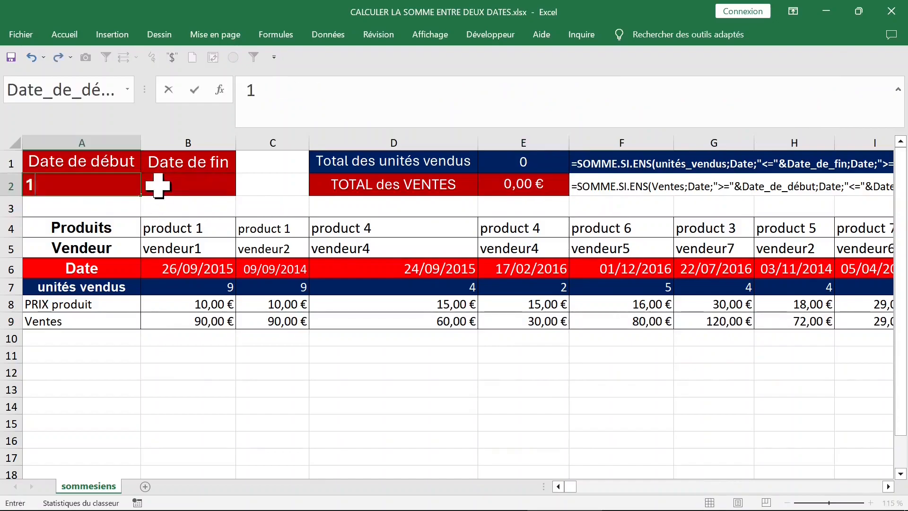
text(-1-2014)
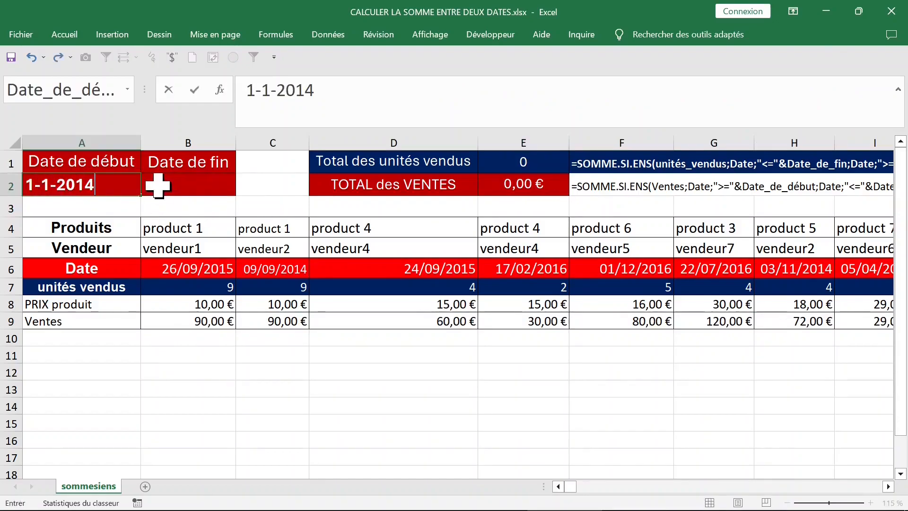
key(Return)
click(175, 185)
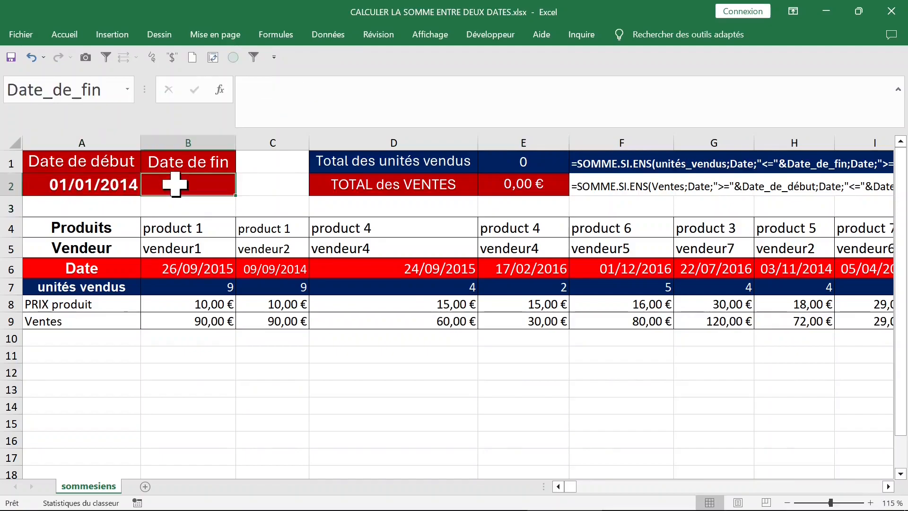
text(31-12-2)
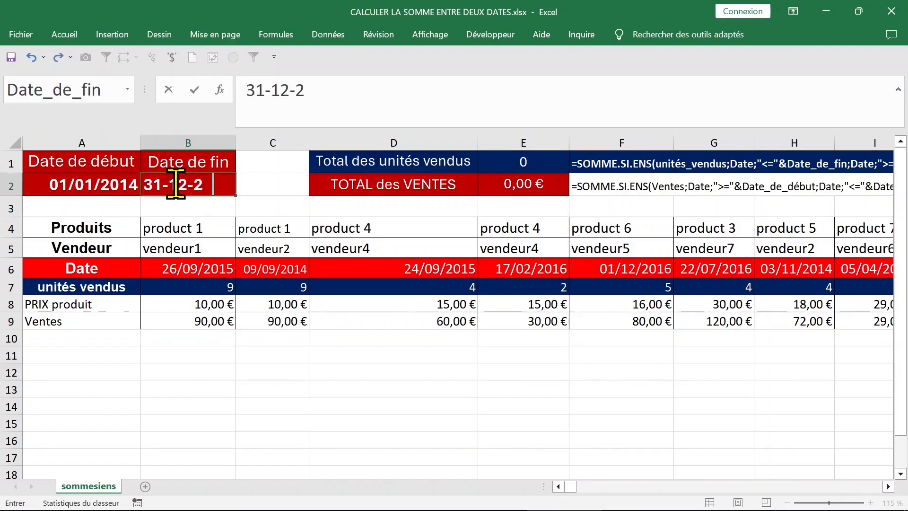
text(014)
key(Return)
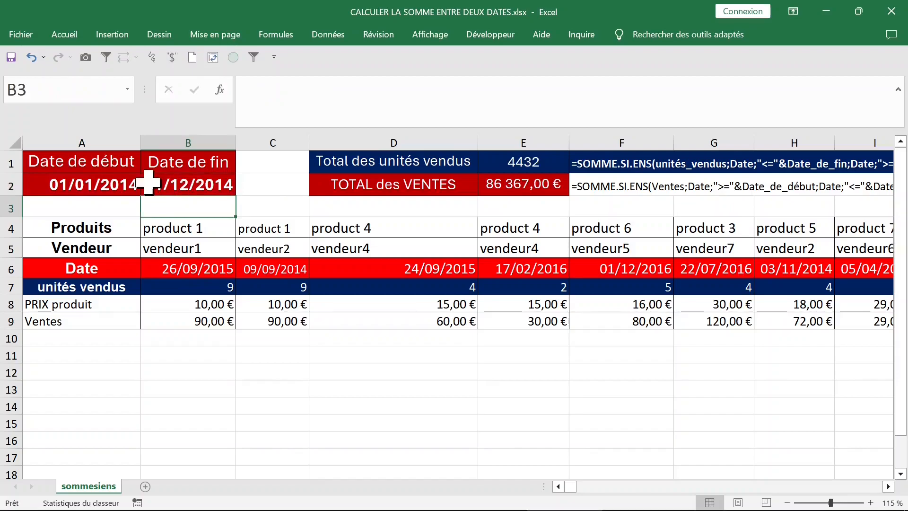
Review the formulas in E1 and E2 and copy the totals block D1:E2.
click(520, 167)
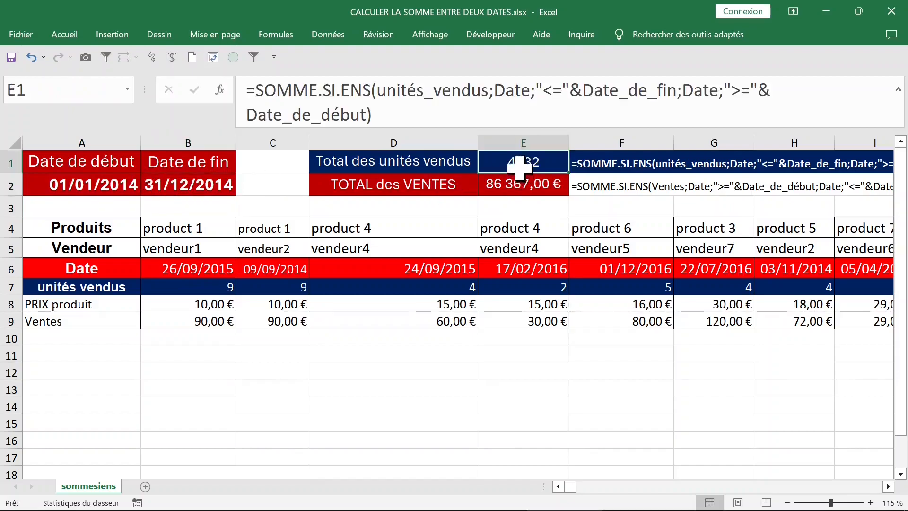
click(518, 184)
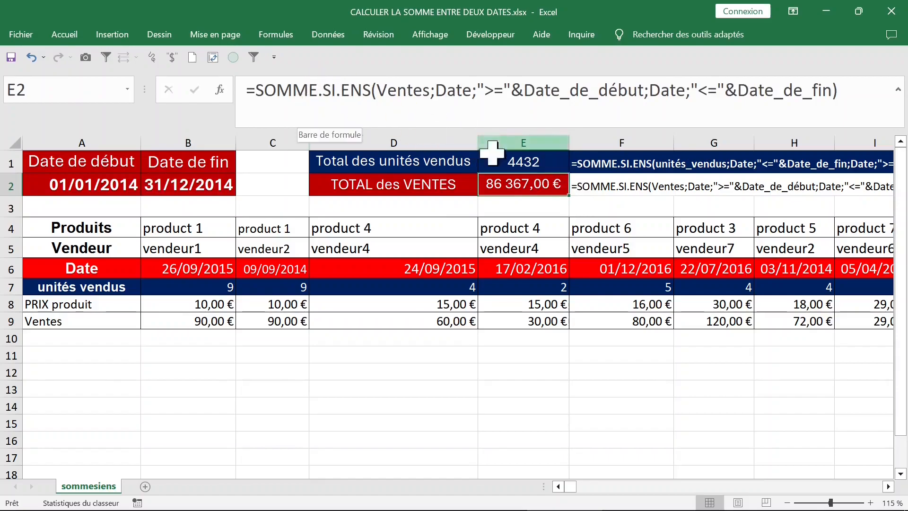
drag(382, 160, 522, 177)
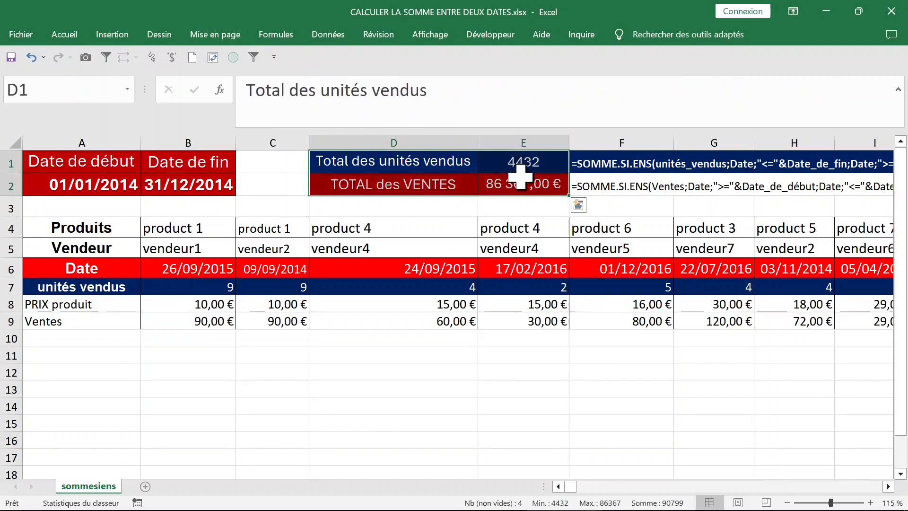
click(359, 160)
drag(359, 160, 490, 180)
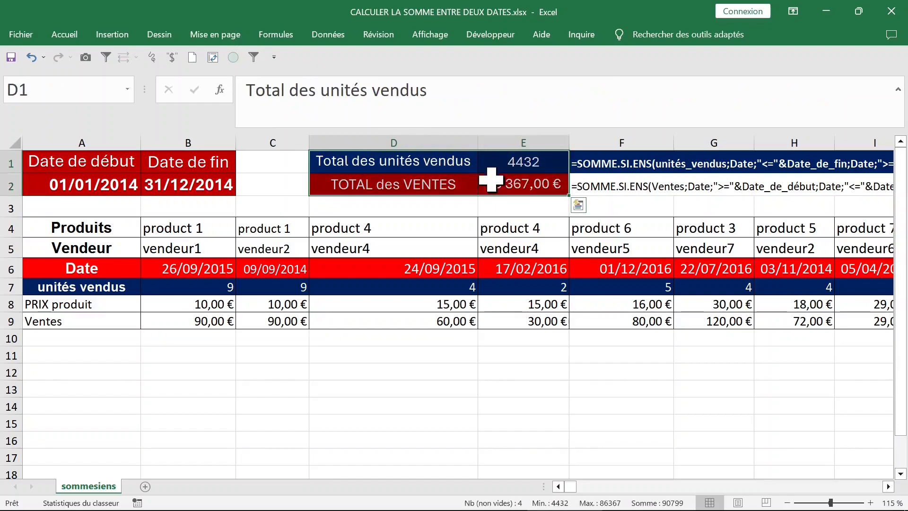
right_click(425, 182)
click(459, 190)
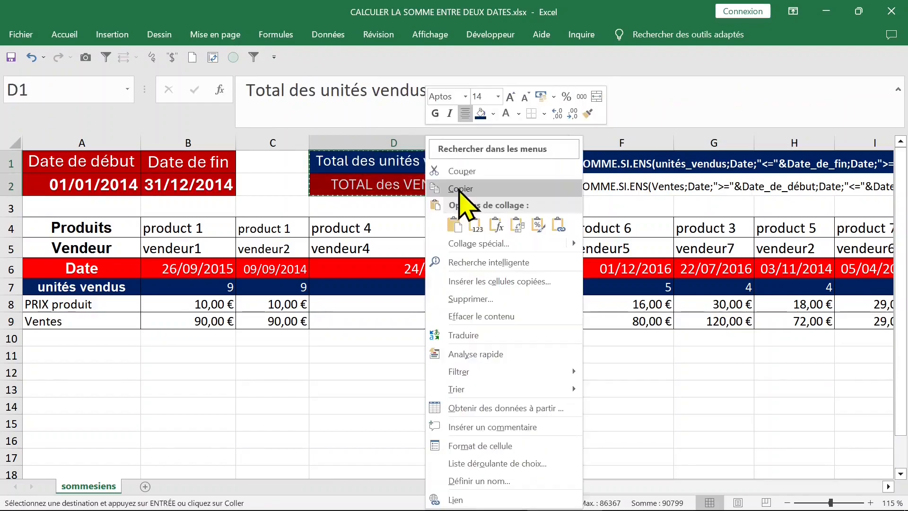
click(661, 164)
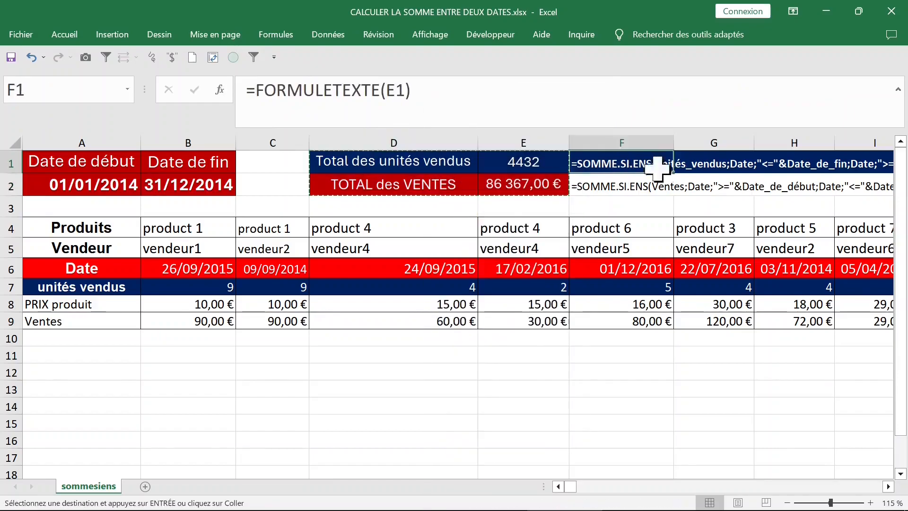
click(702, 165)
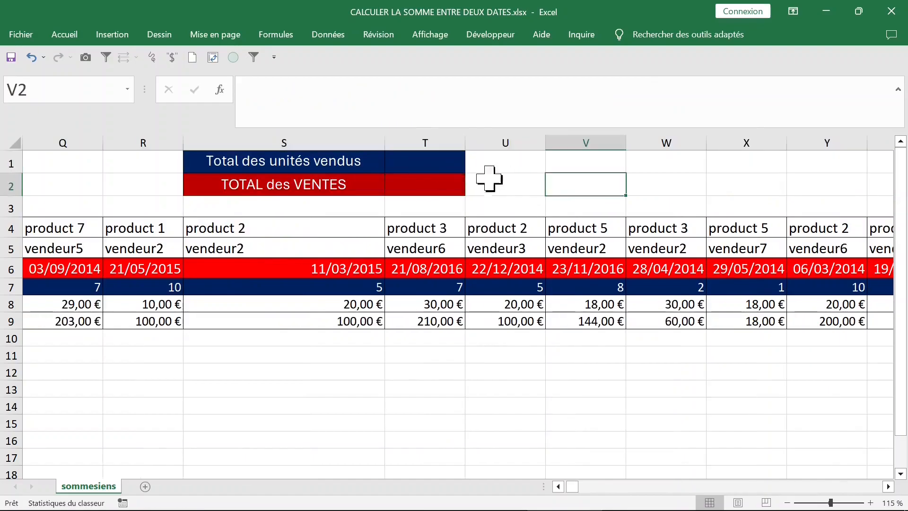
Start a SOMMEPROD formula in T1 with the named range Date as the beginning of its first argument.
click(436, 171)
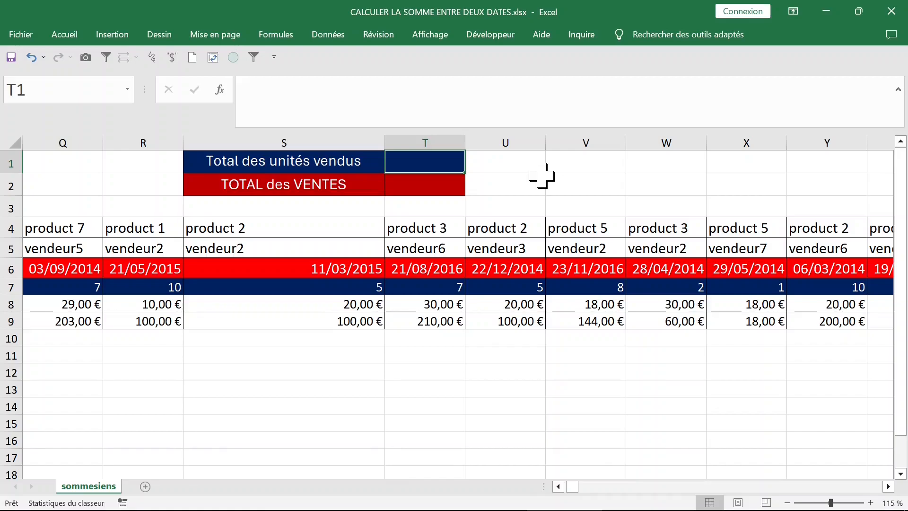
text(=s)
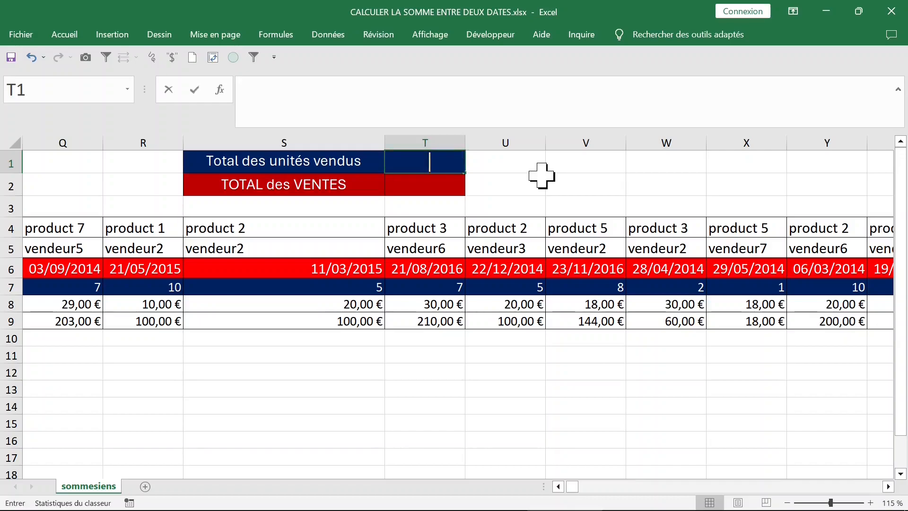
text(ommepr)
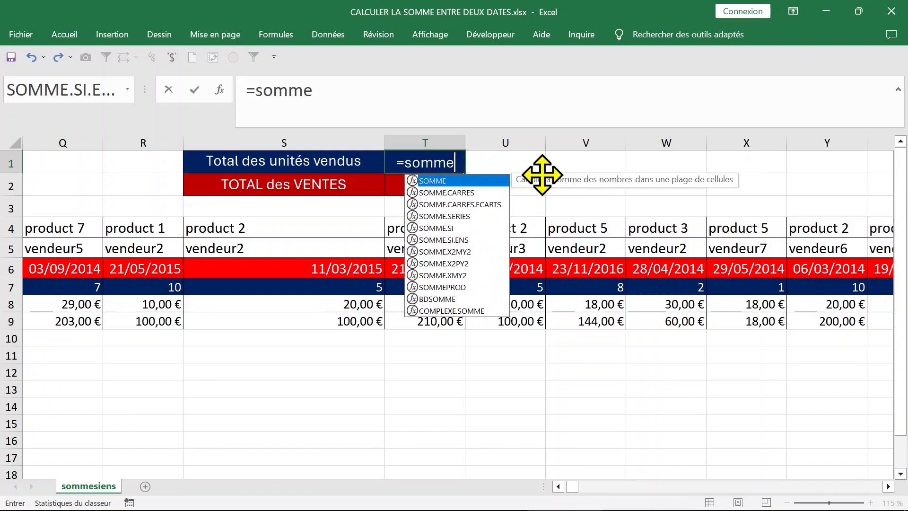
key(Tab)
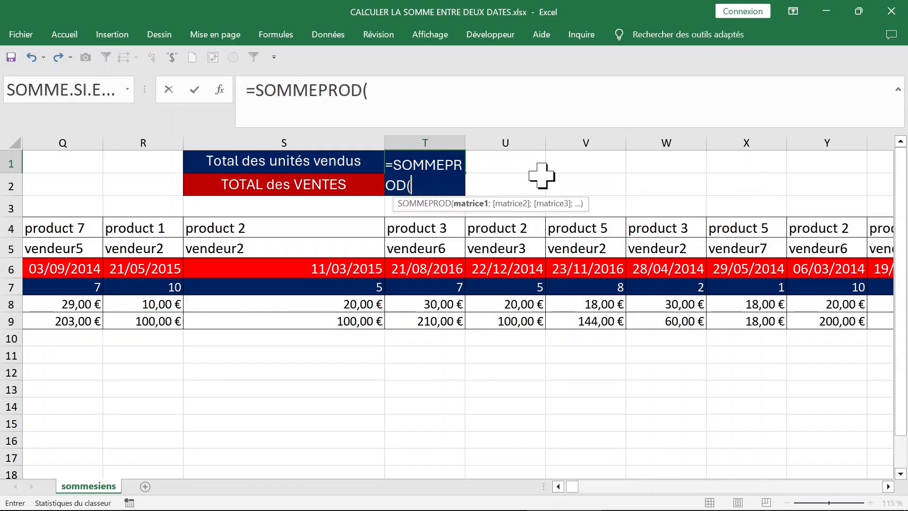
key(F3)
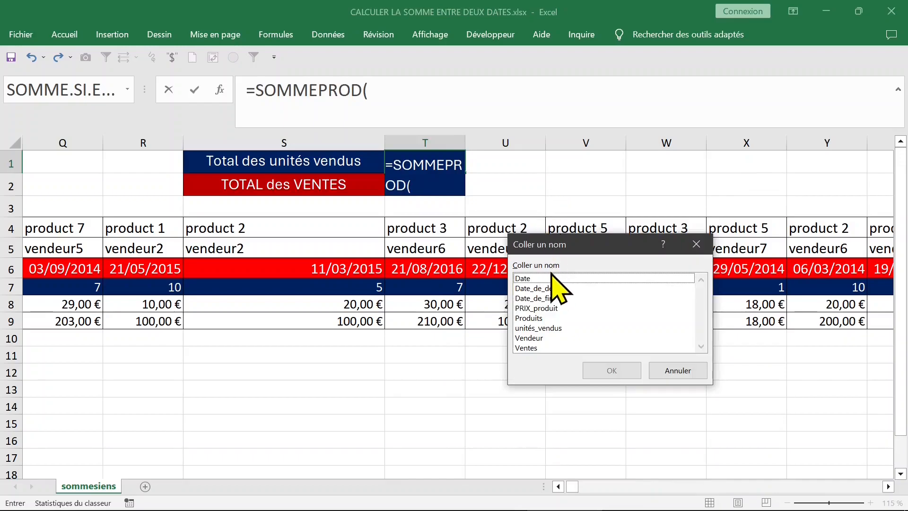
click(535, 280)
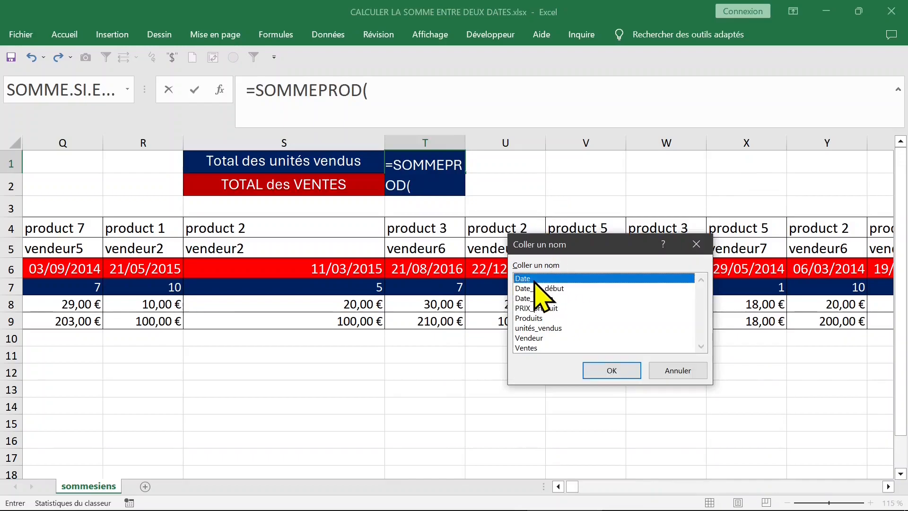
double_click(534, 280)
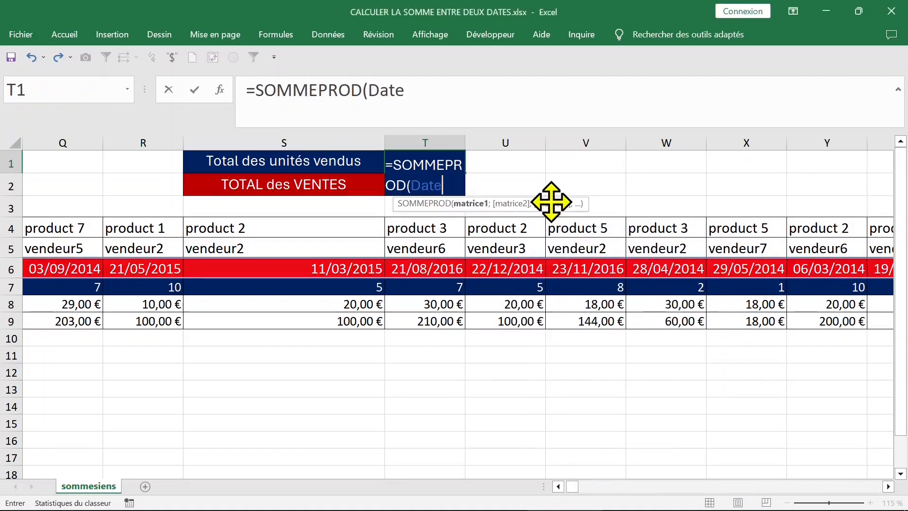
Complete the first condition in T1's formula as Date>=Date_de_début, using the defined name, and close its parenthesis.
text(>=)
key(F3)
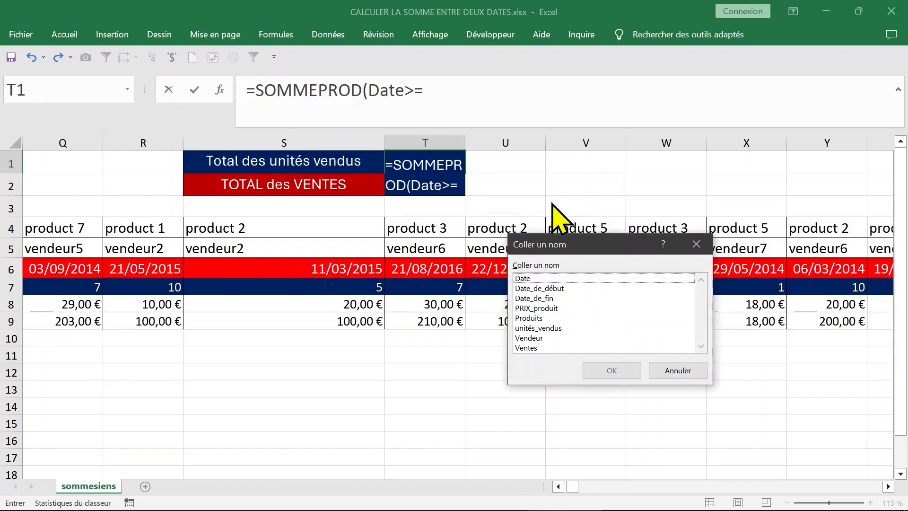
click(551, 288)
double_click(551, 288)
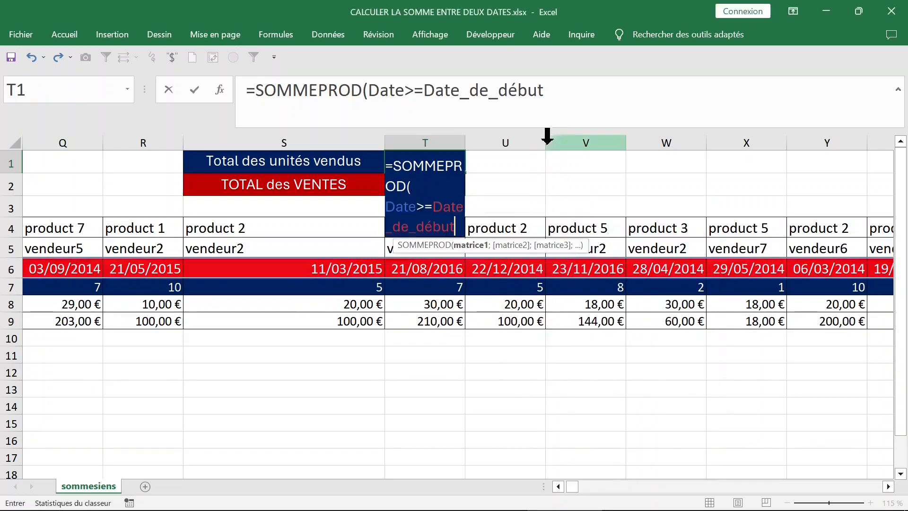
text())
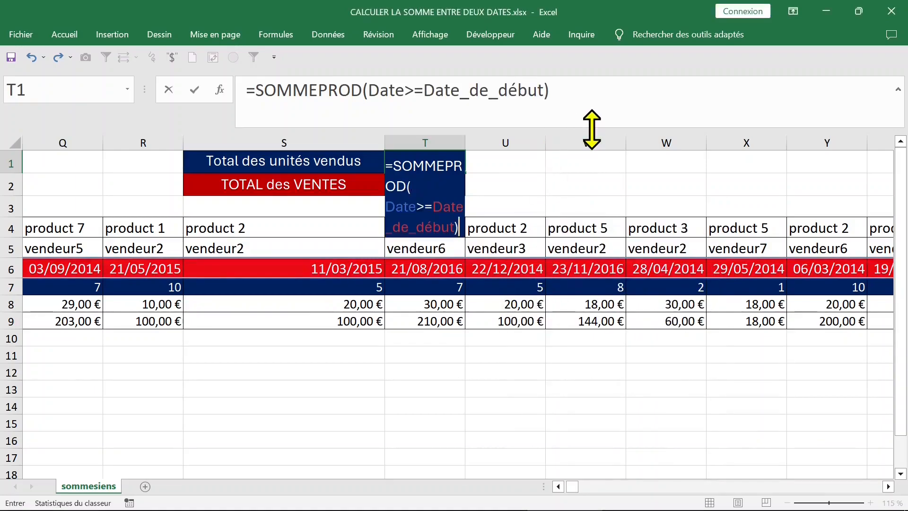
Multiply T1's formula by a second condition, (Date<=Date_de_fin), built from the defined names.
text(*()
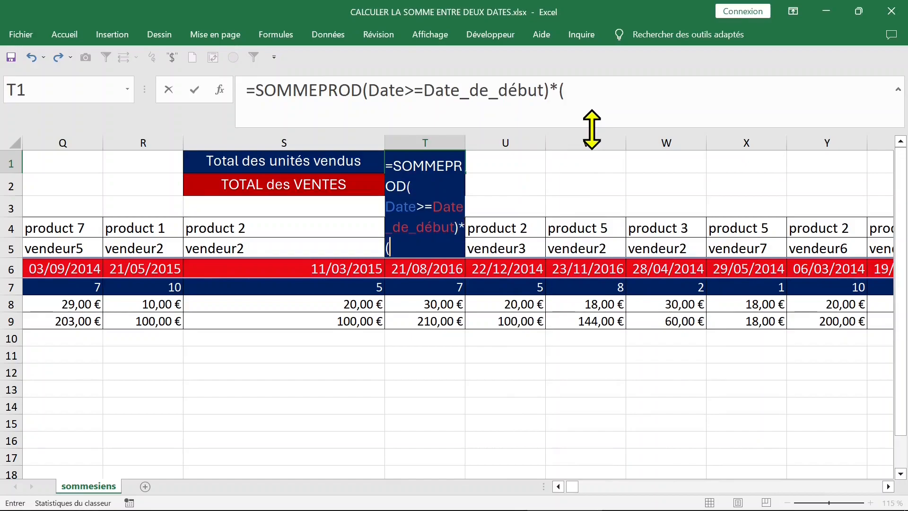
key(F3)
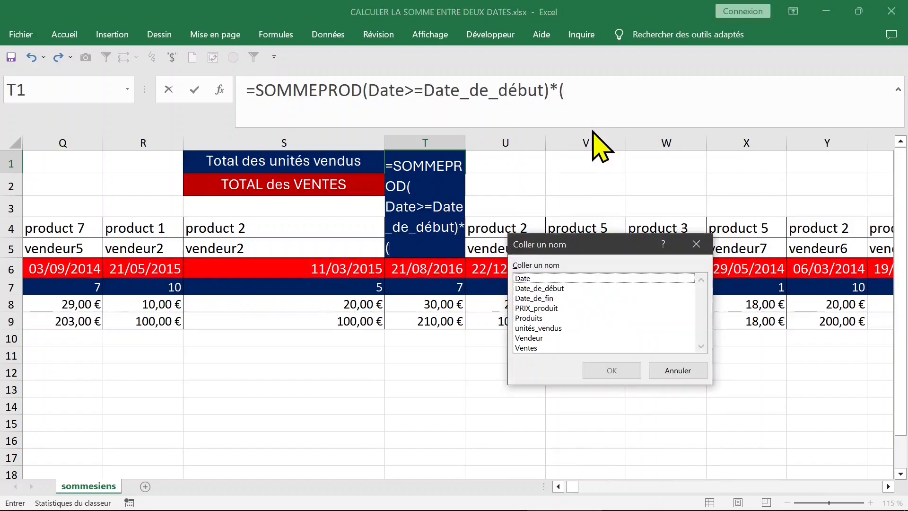
click(530, 279)
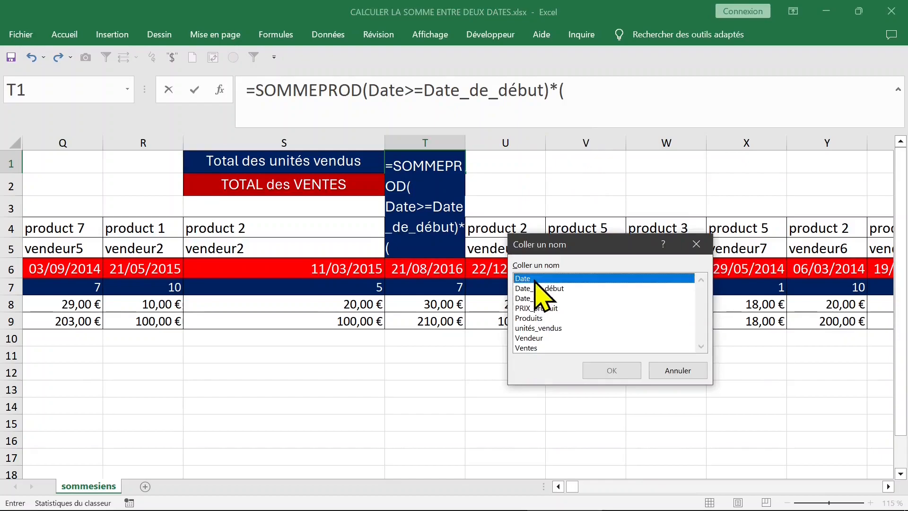
double_click(530, 279)
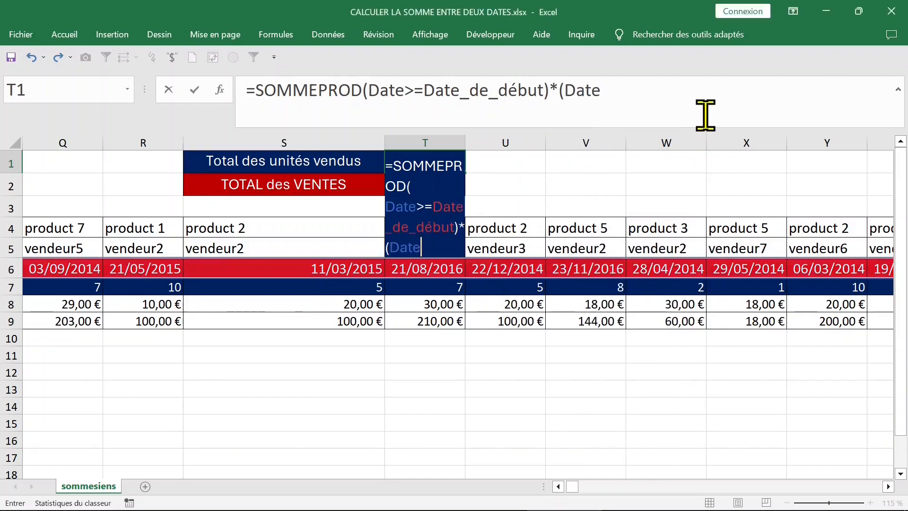
text(>)
key(BackSpace)
text(<=)
key(F3)
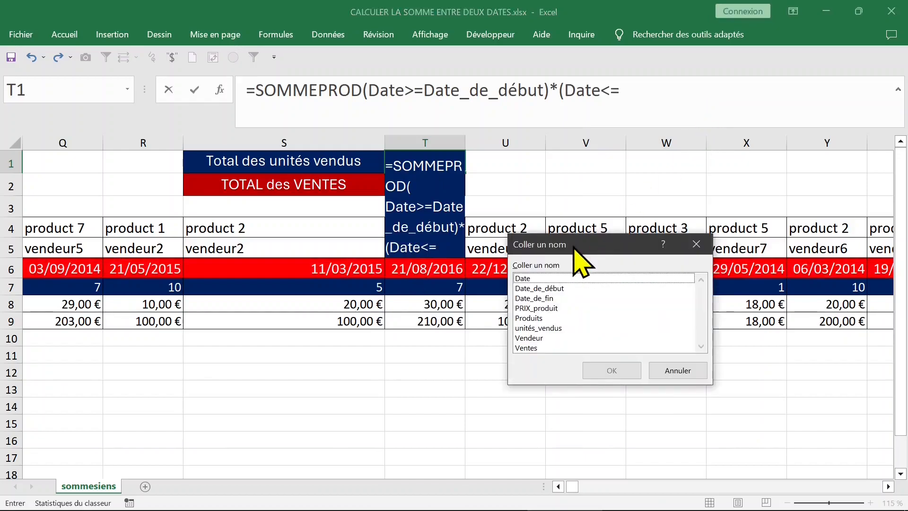
click(542, 299)
key(Return)
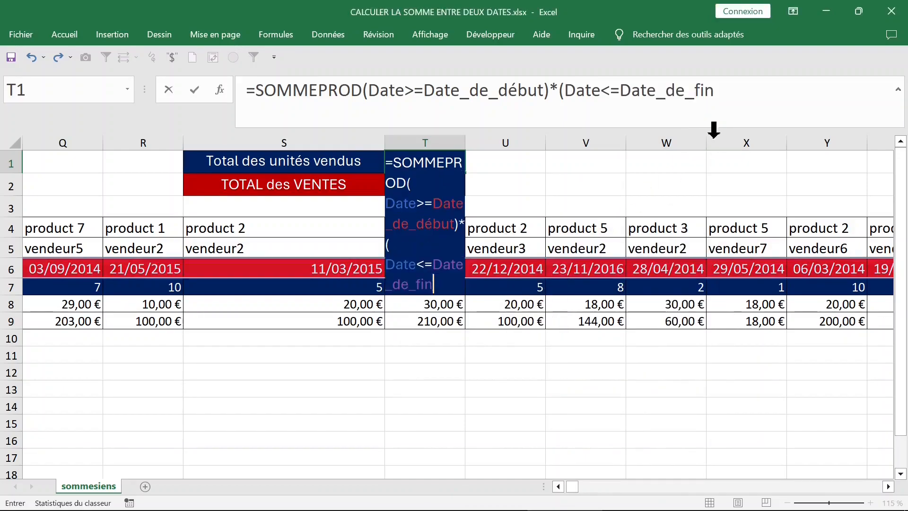
text())
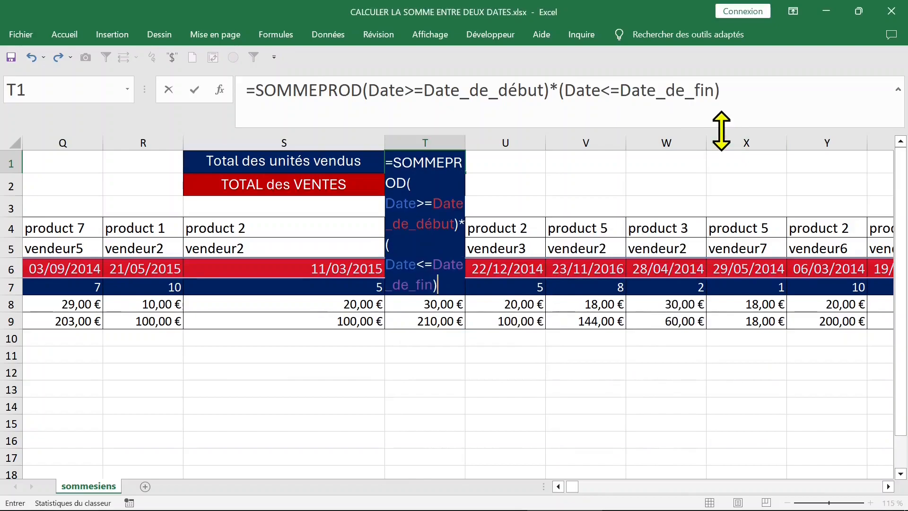
Multiply T1's date conditions by the named range unités_vendus and add the closing parenthesis.
text(*)
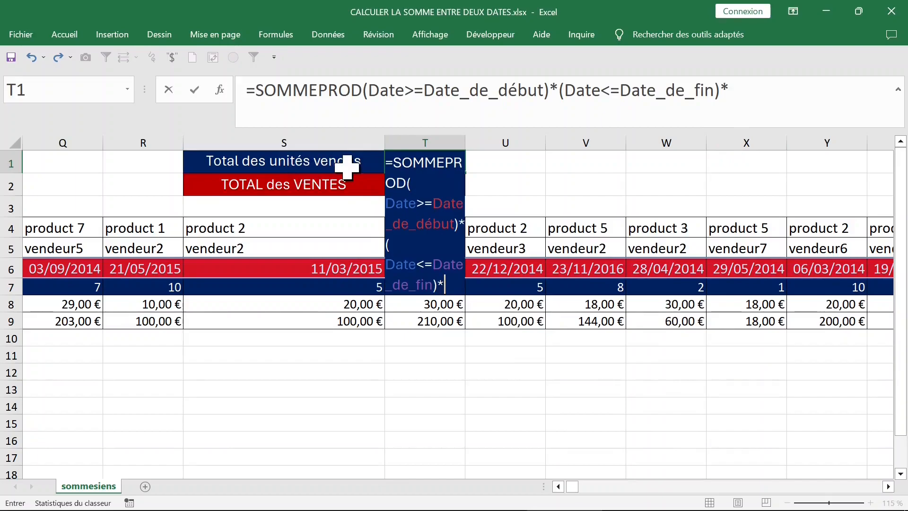
key(F3)
double_click(548, 328)
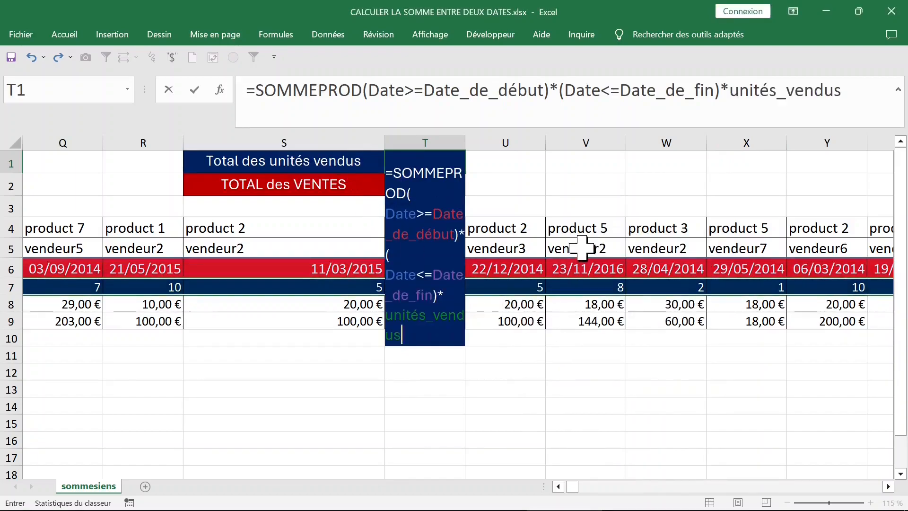
text())
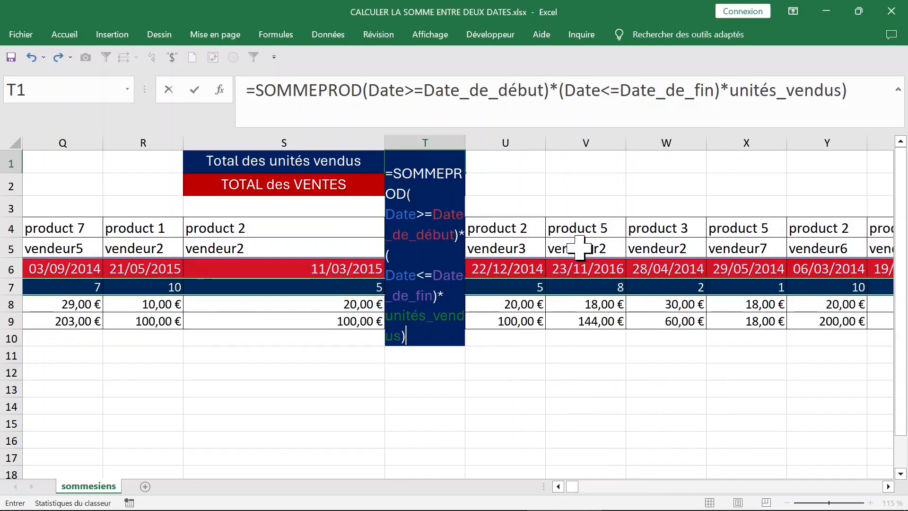
Add the missing opening parenthesis right after SOMMEPROD in T1's formula and enter the formula.
click(364, 90)
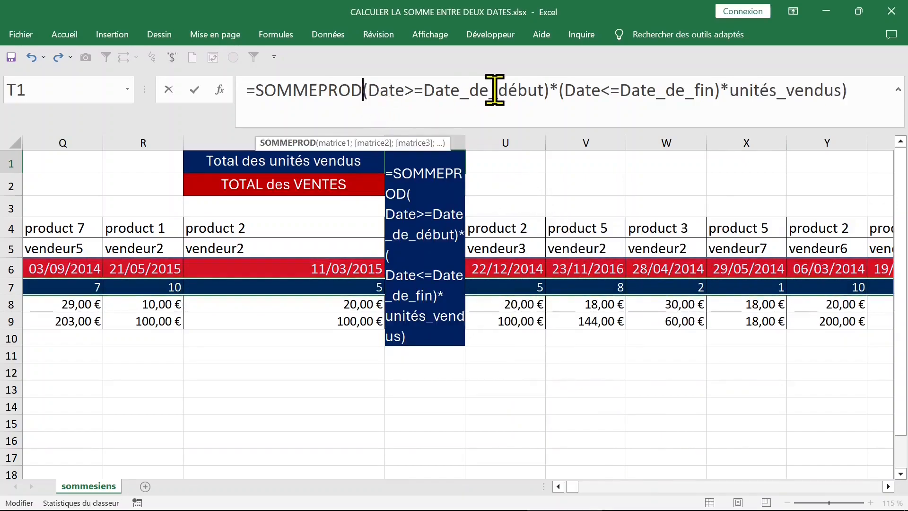
text(()
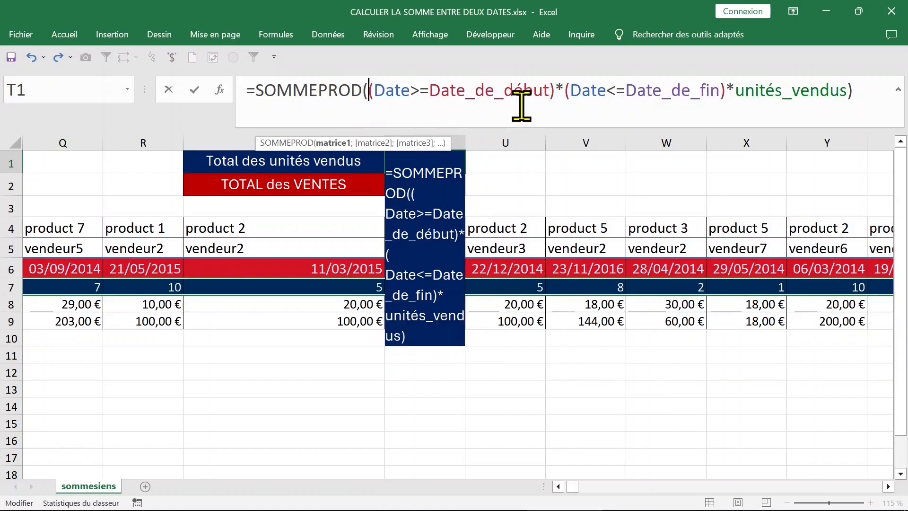
key(Return)
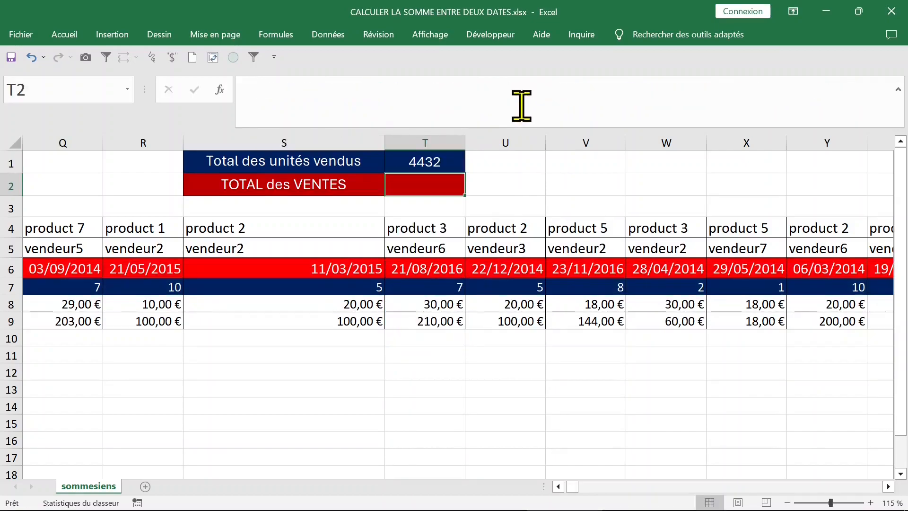
Start a formula in T2 with SOMMEPROD((Ventes*, inserting Ventes as a defined name.
text(=)
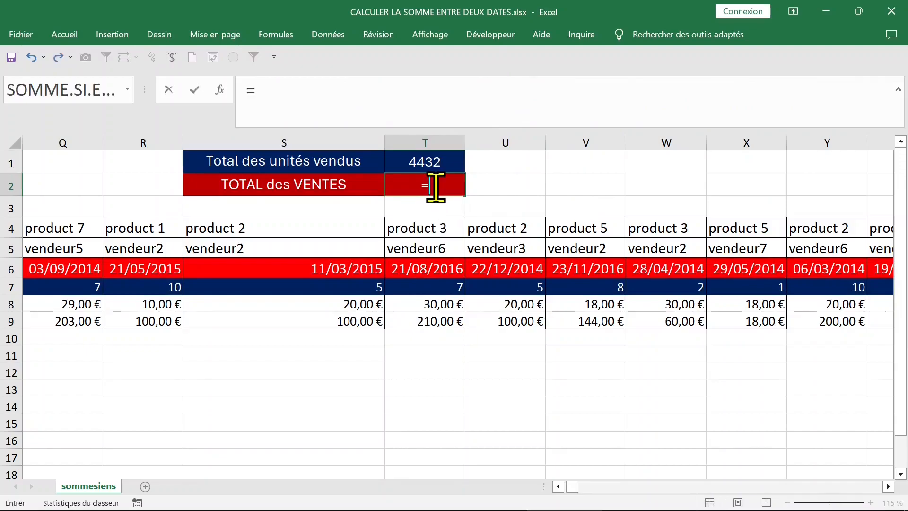
text(sommep)
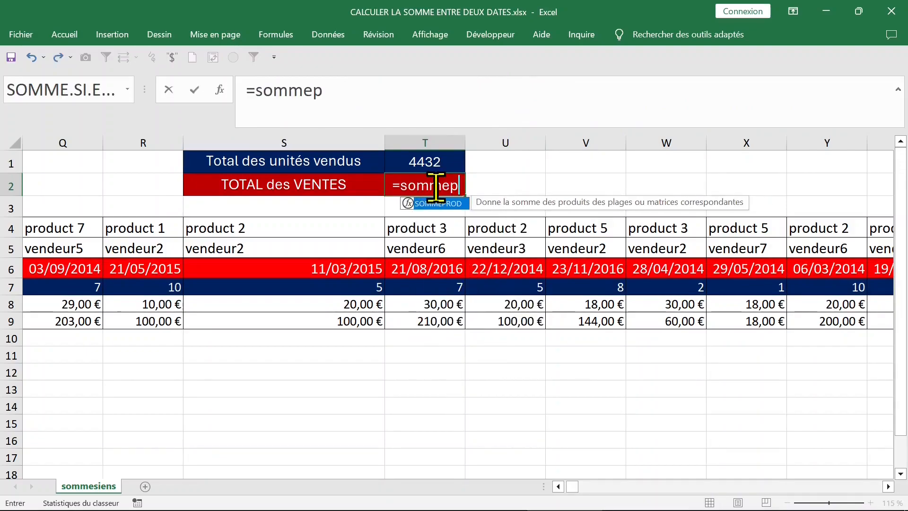
key(Tab)
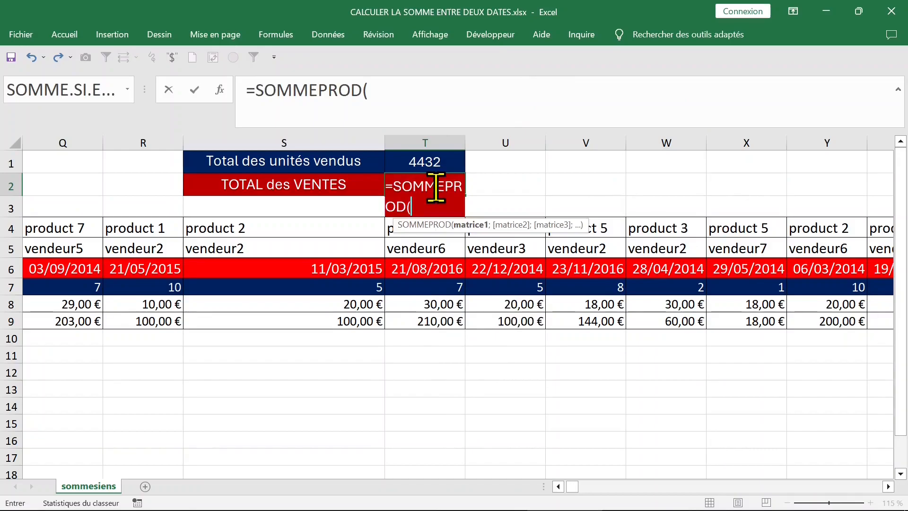
text(()
key(F3)
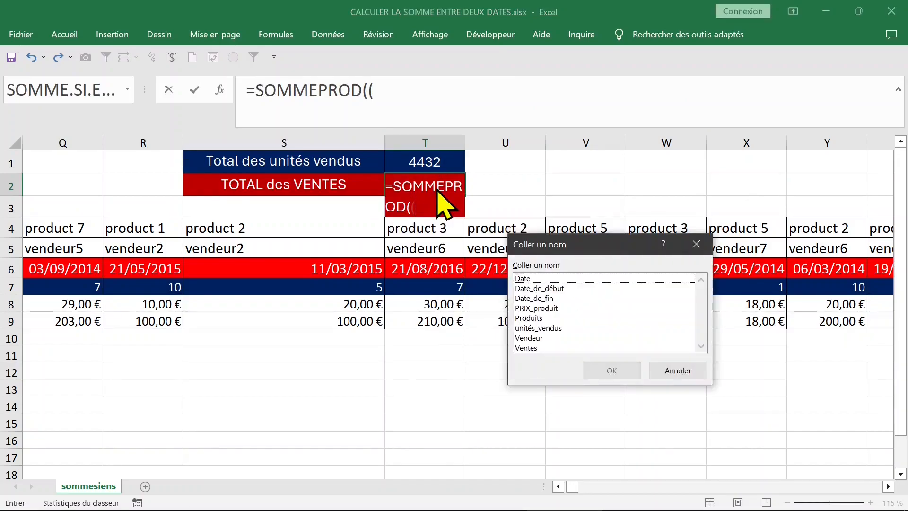
click(539, 348)
double_click(540, 348)
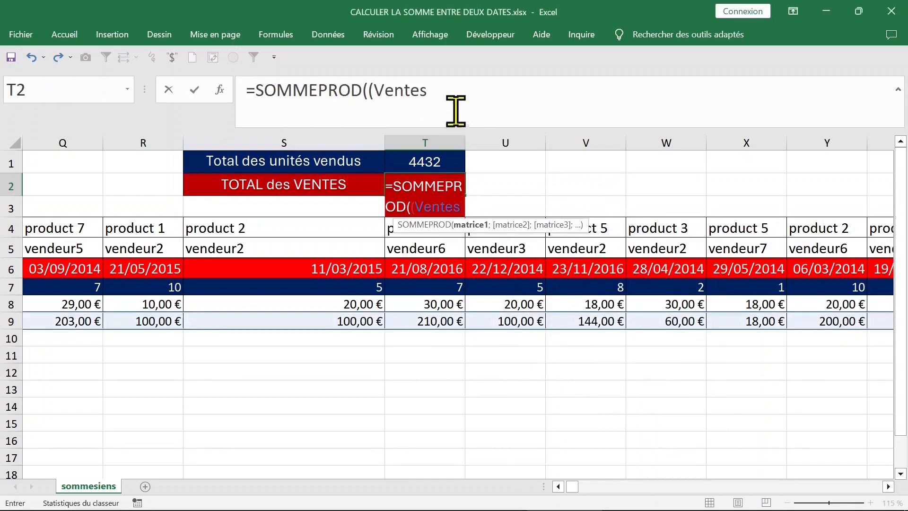
click(456, 91)
text(*)
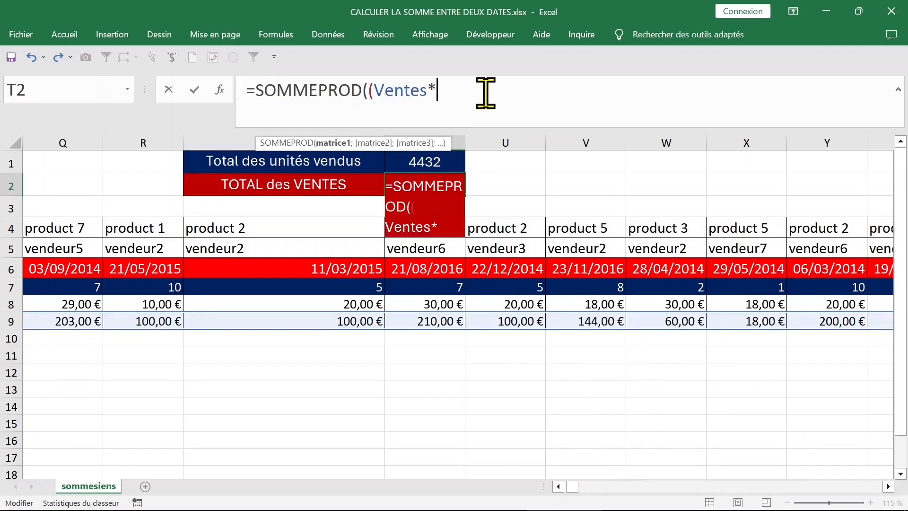
Add the start-date condition (Date>=Date_de_début to T2's formula using the defined names.
text(()
key(F3)
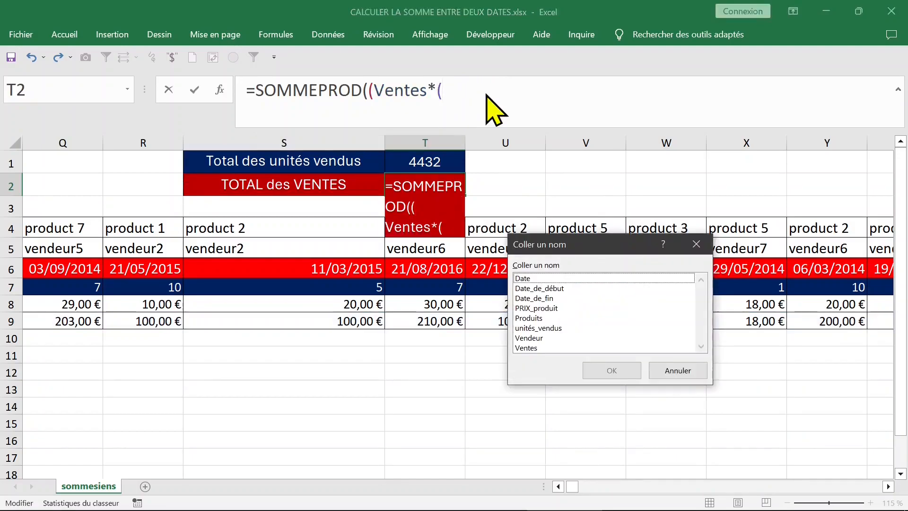
double_click(544, 280)
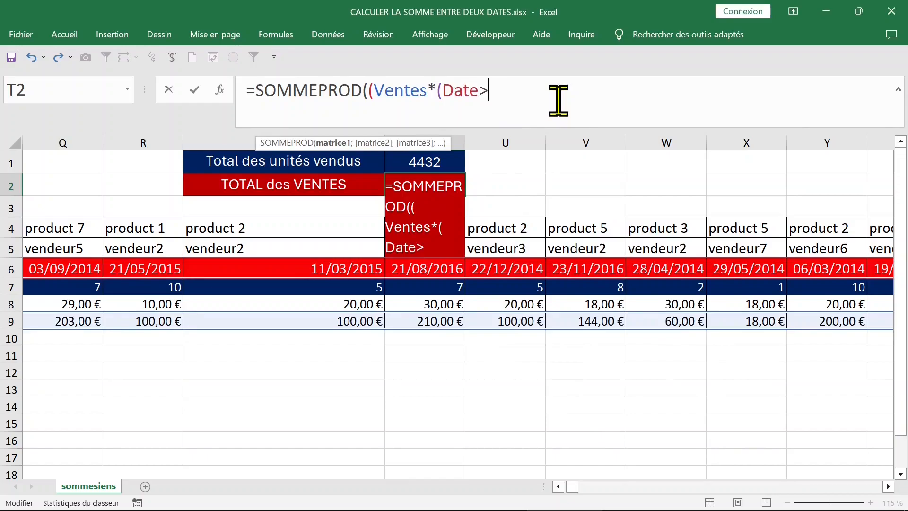
text(>=)
key(F3)
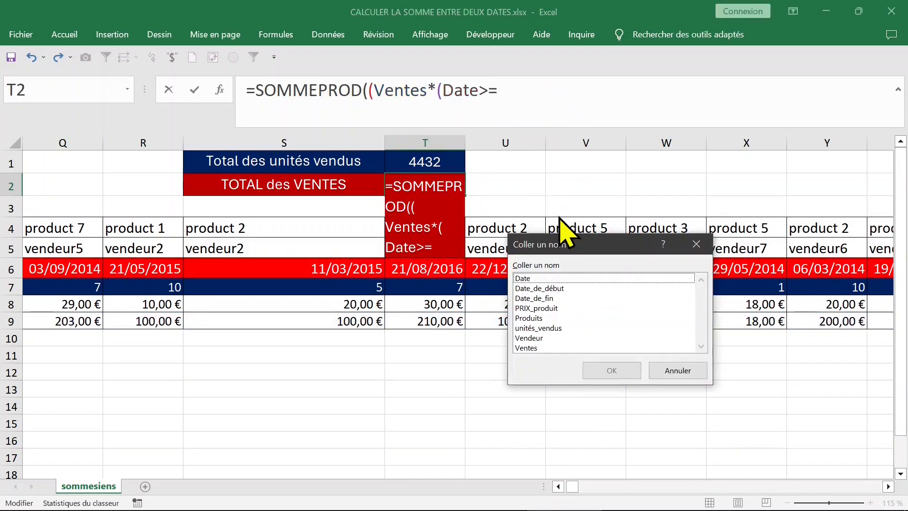
double_click(550, 290)
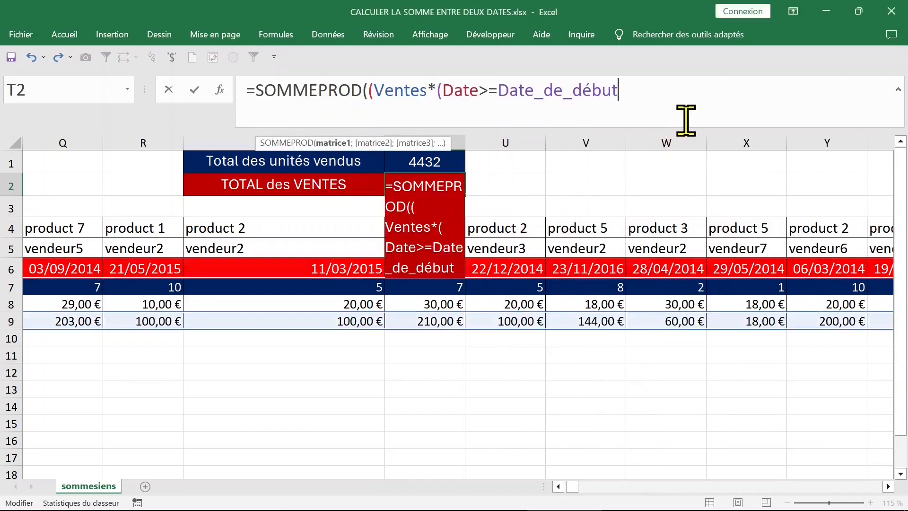
Add the end-date condition *(Date<=Date_de_fin) to T2's formula using the defined names, close the parentheses and enter the formula.
text(*()
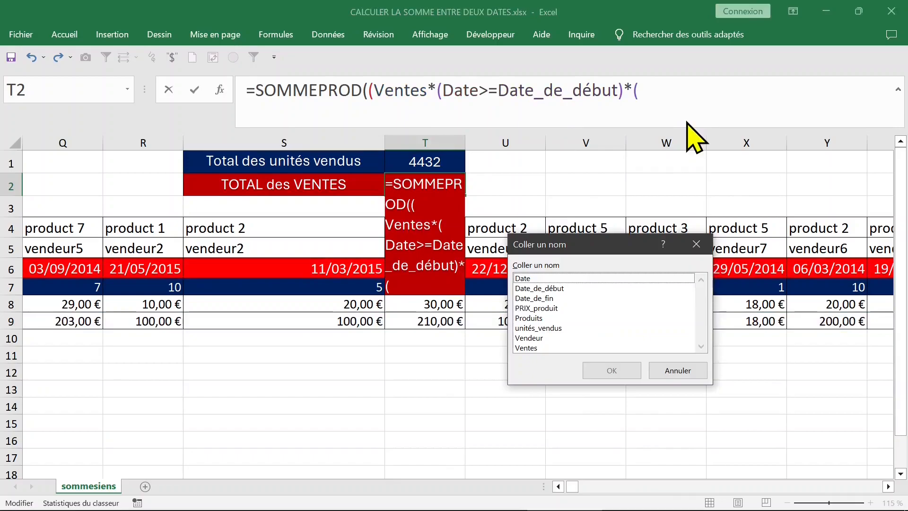
click(536, 279)
double_click(536, 279)
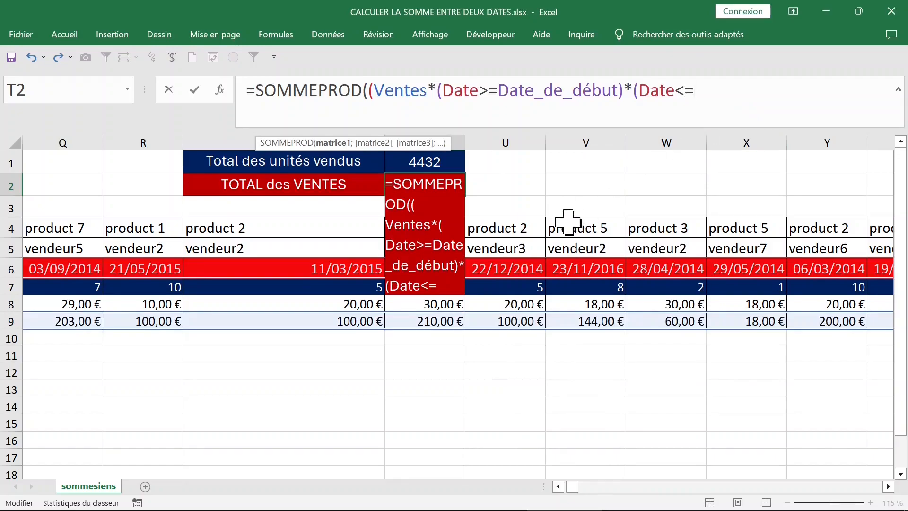
key(F3)
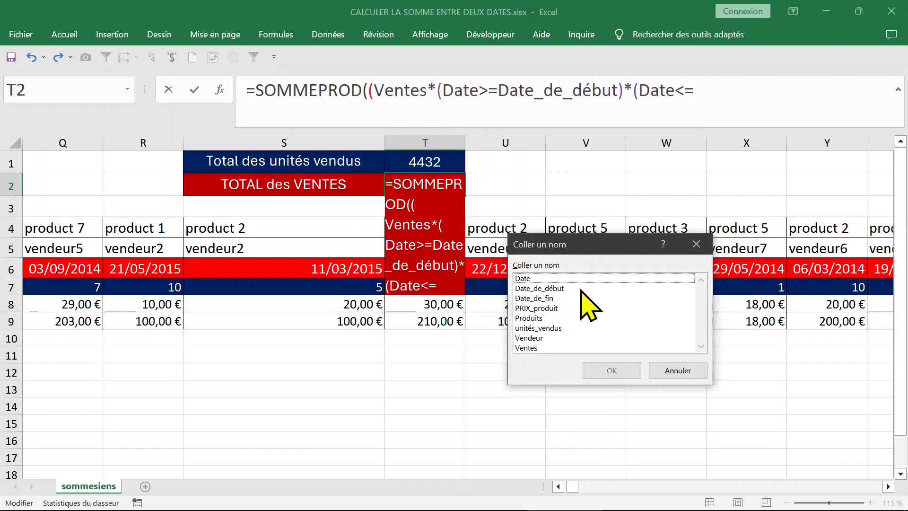
click(547, 299)
double_click(547, 299)
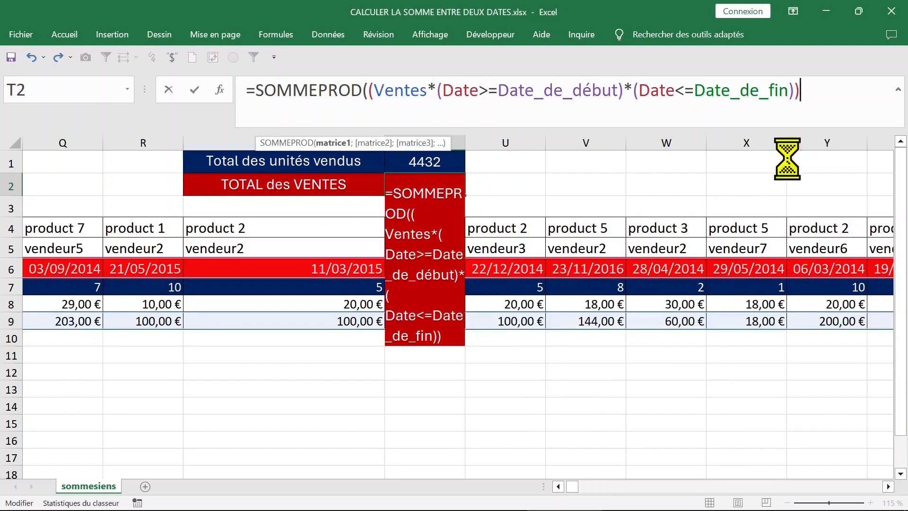
key(Return)
click(424, 317)
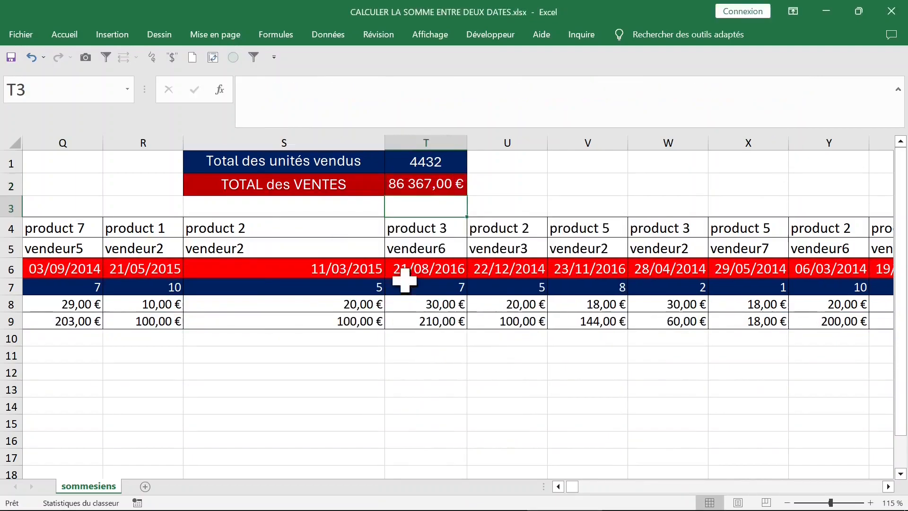
click(460, 188)
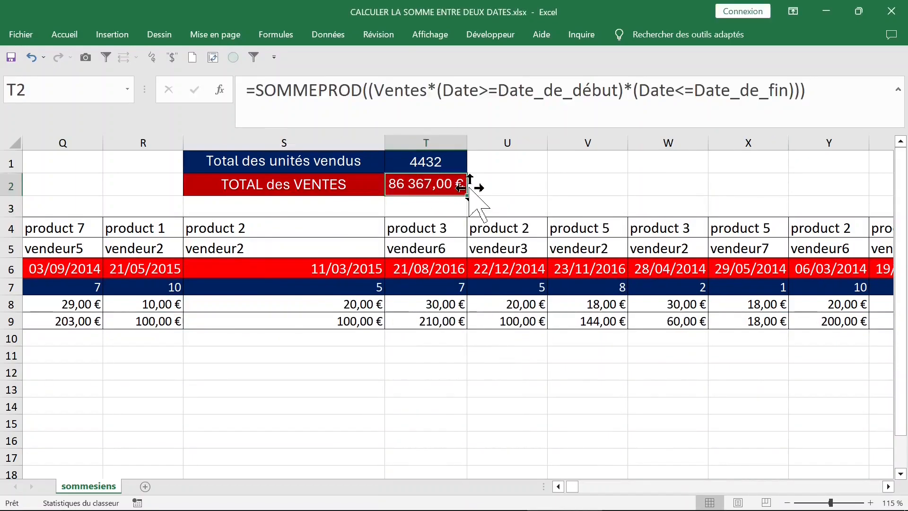
Compare the two units-sold totals by entering the difference formula =T1-E1 in U1.
click(511, 168)
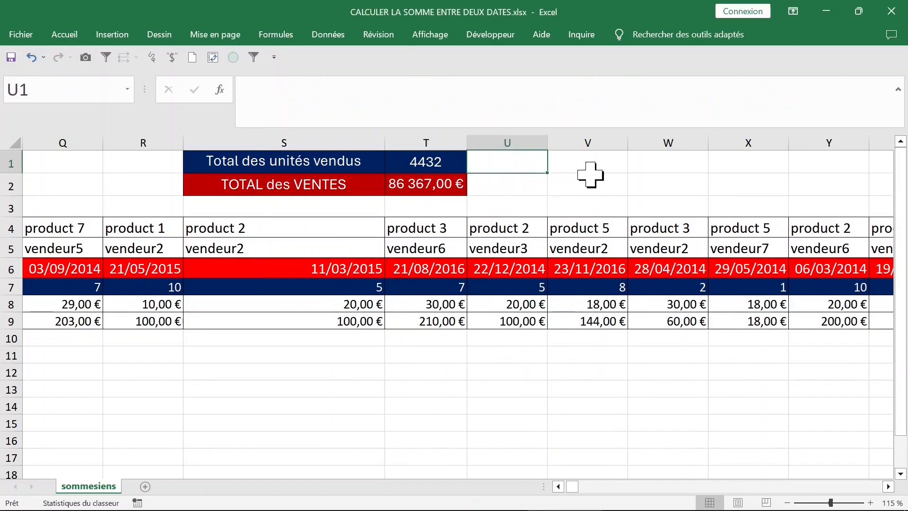
text(=)
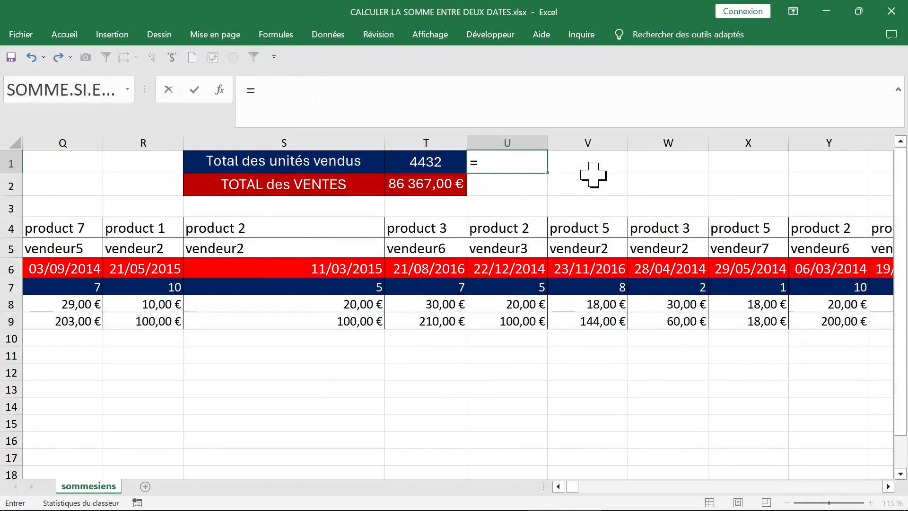
click(436, 170)
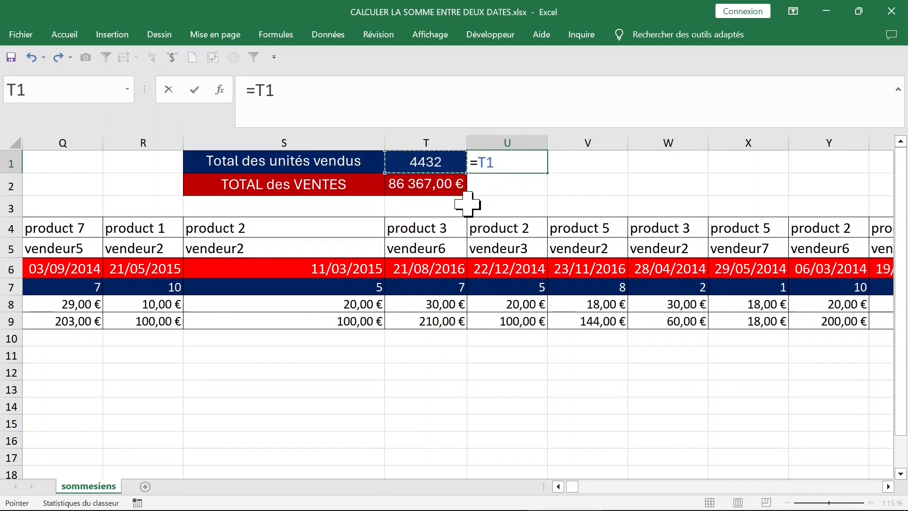
text(-)
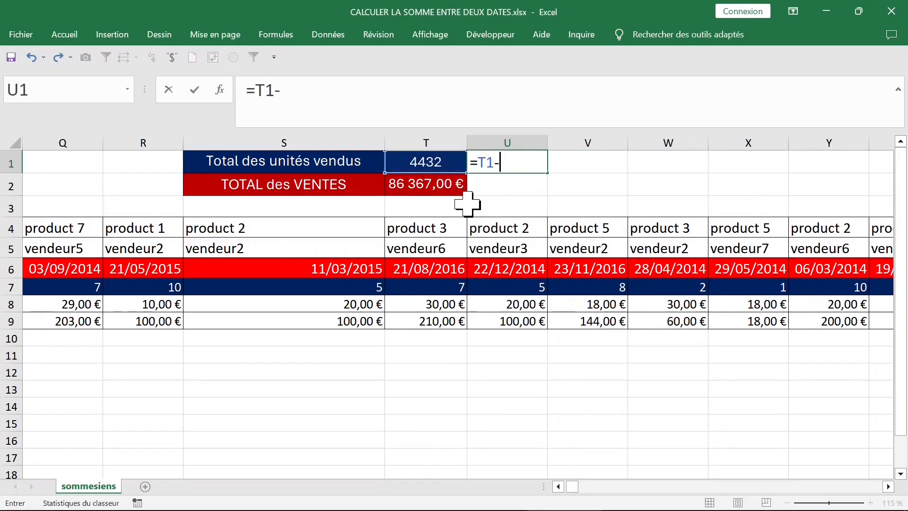
key(ctrl+Home)
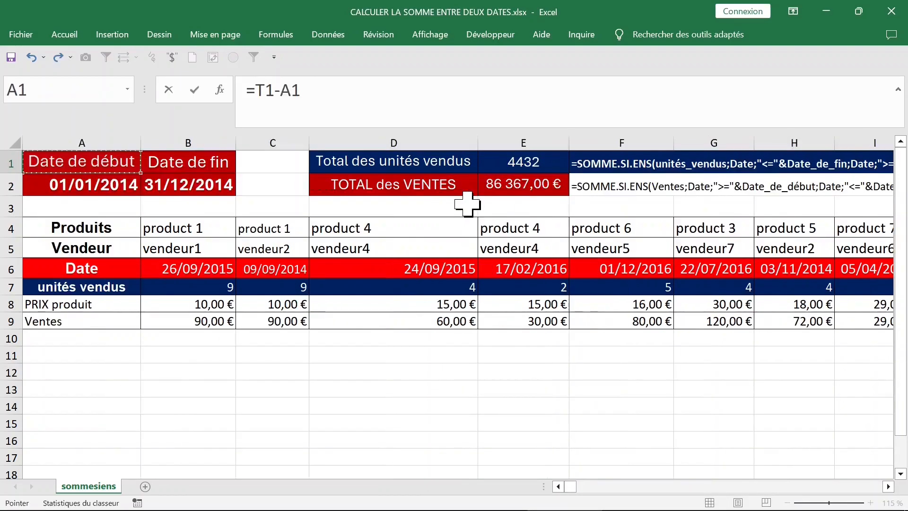
click(523, 160)
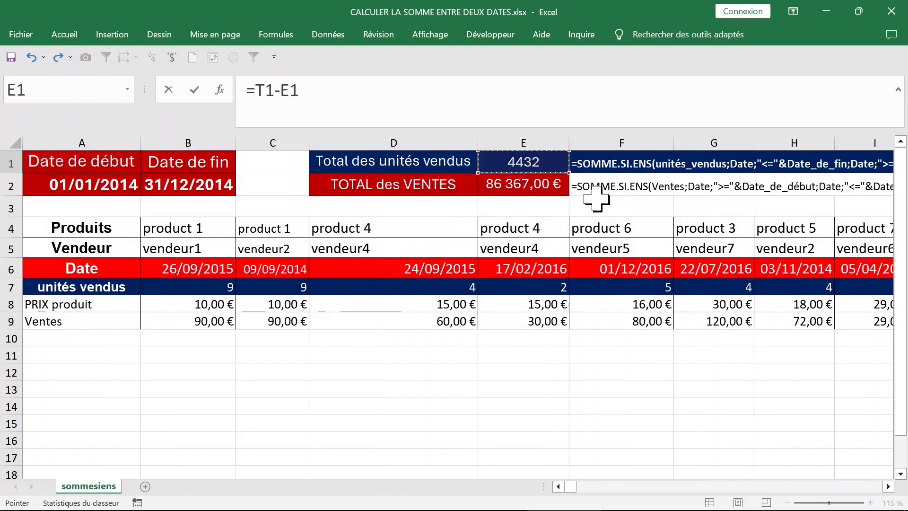
key(Return)
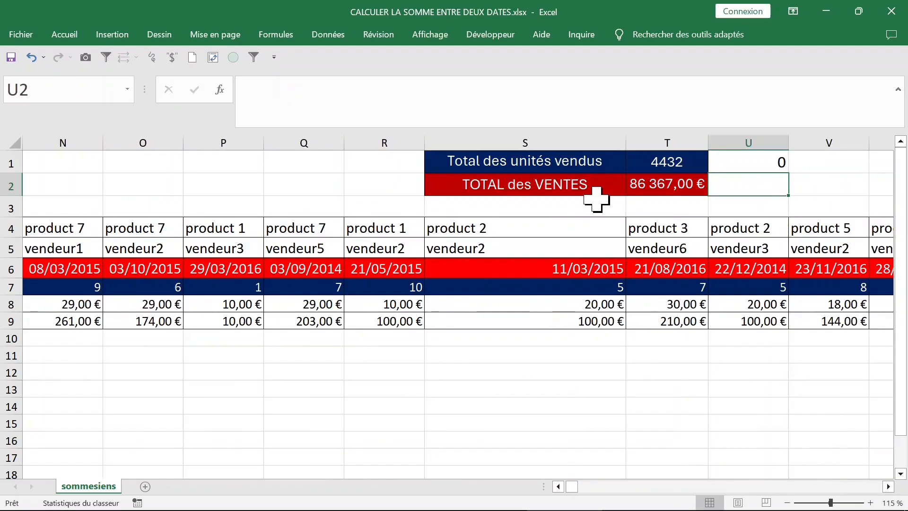
Copy the difference formula from U1 down to U2 to compare the two sales totals.
click(778, 166)
drag(789, 173, 792, 190)
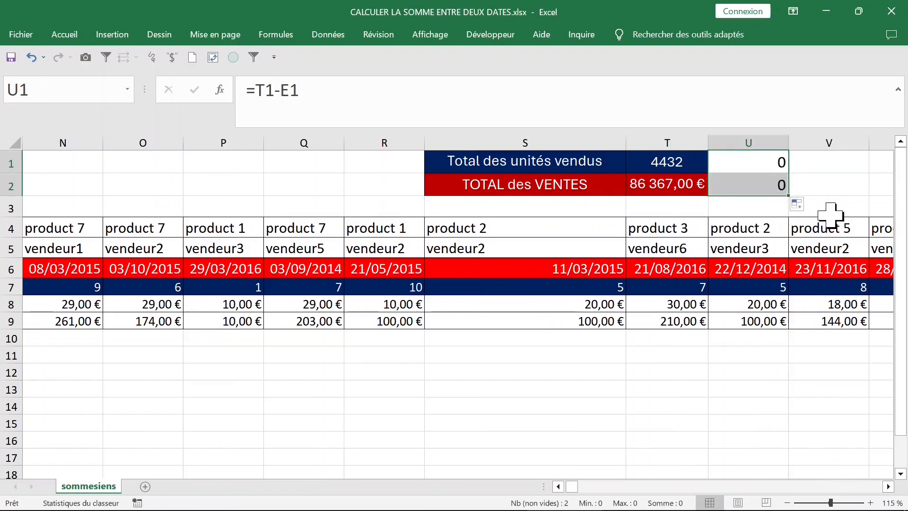
key(Right)
key(Right)
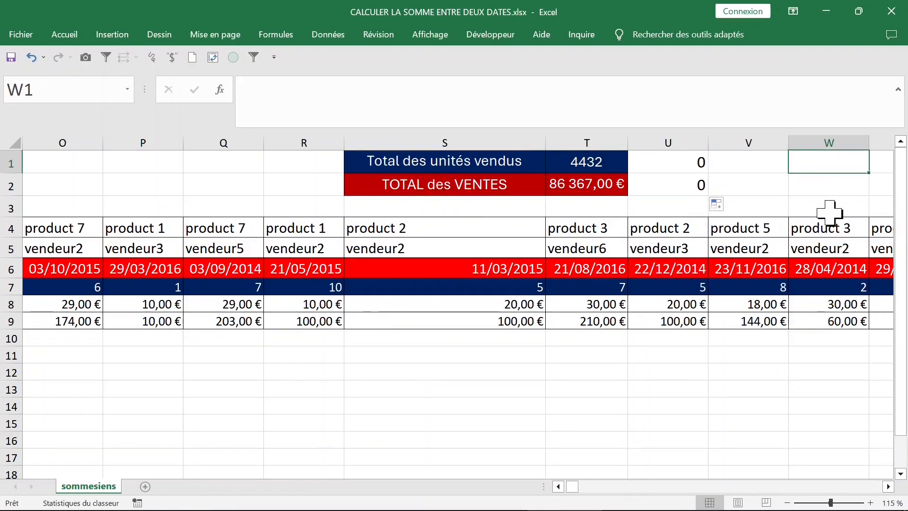
click(684, 163)
click(739, 176)
Replace the formula in U1 with =FORMULETEXTE(T1) to display the formula of the units total as text.
click(683, 164)
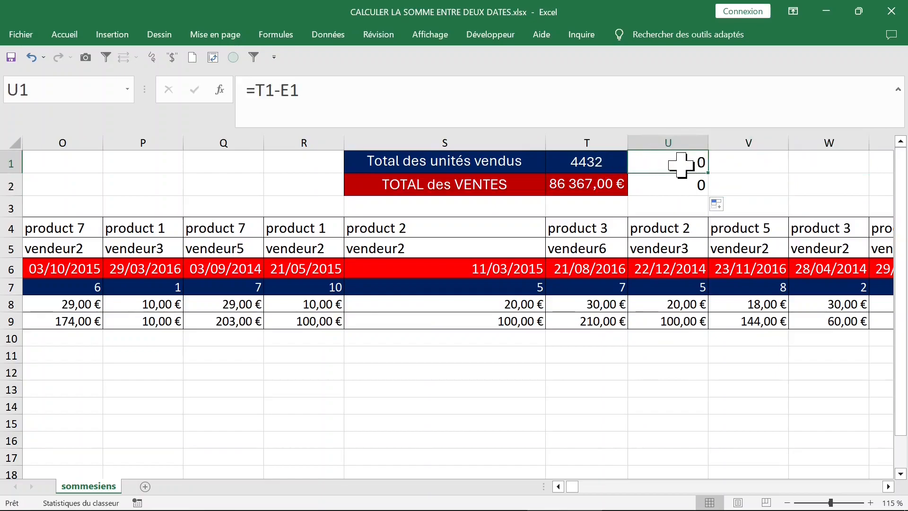
text(=fo)
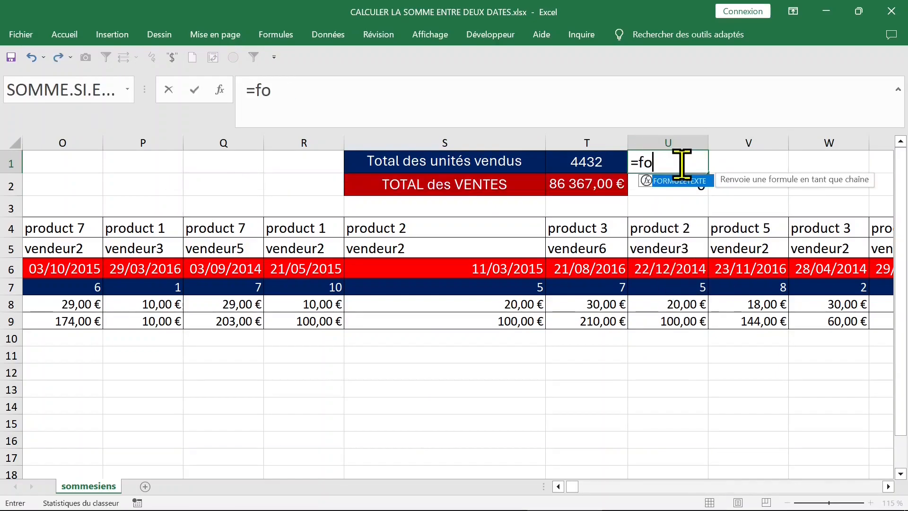
text(rmu)
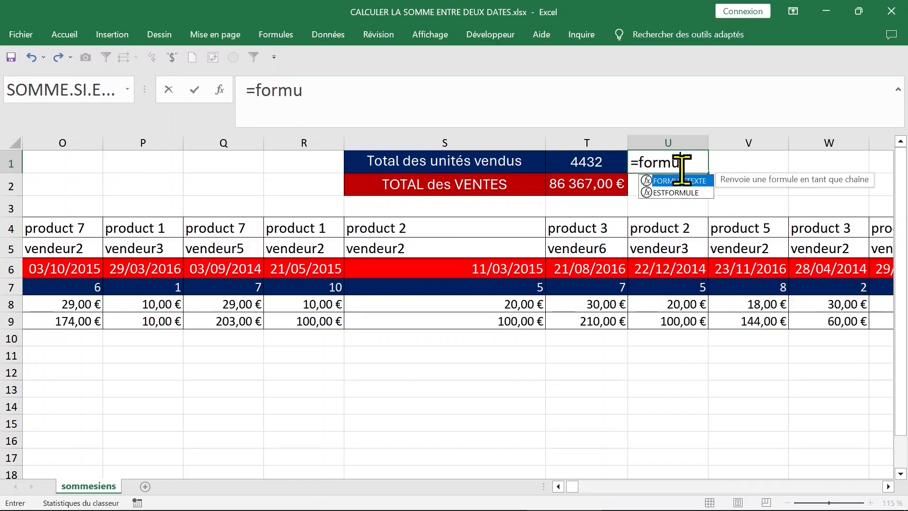
double_click(680, 181)
click(582, 165)
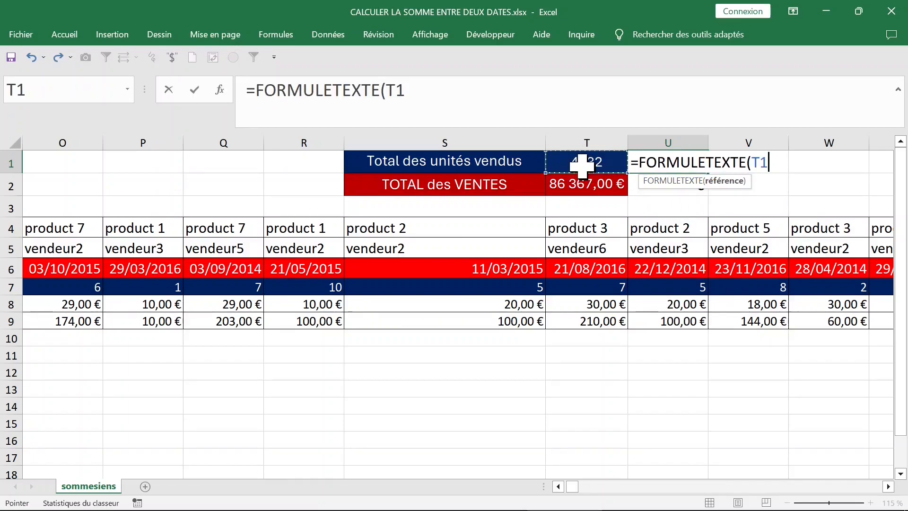
key(Return)
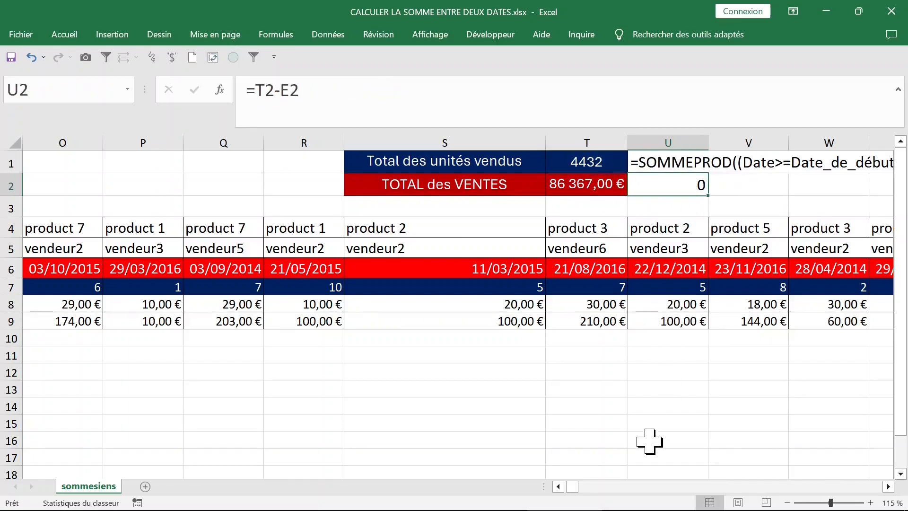
Fill the FORMULETEXTE formula from U1 down into U2 to display the formula of the sales total.
click(683, 163)
click(669, 185)
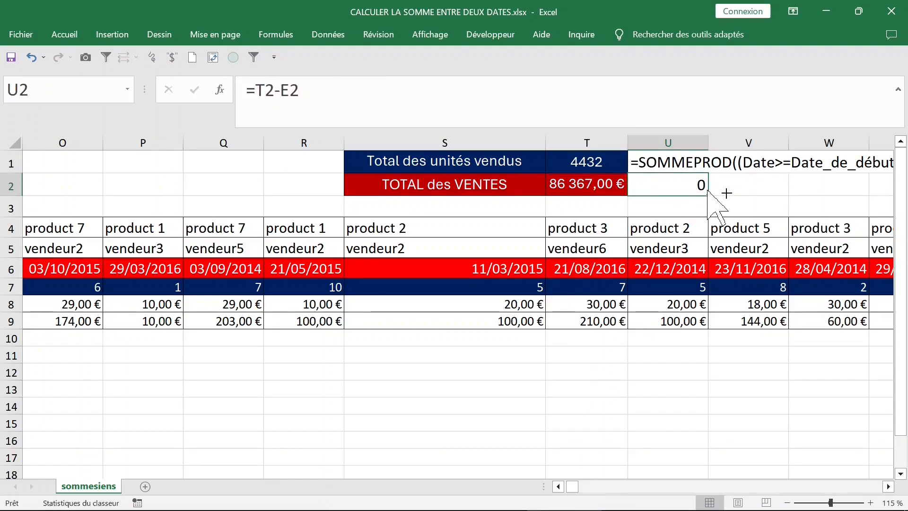
key(ctrl+b)
click(665, 205)
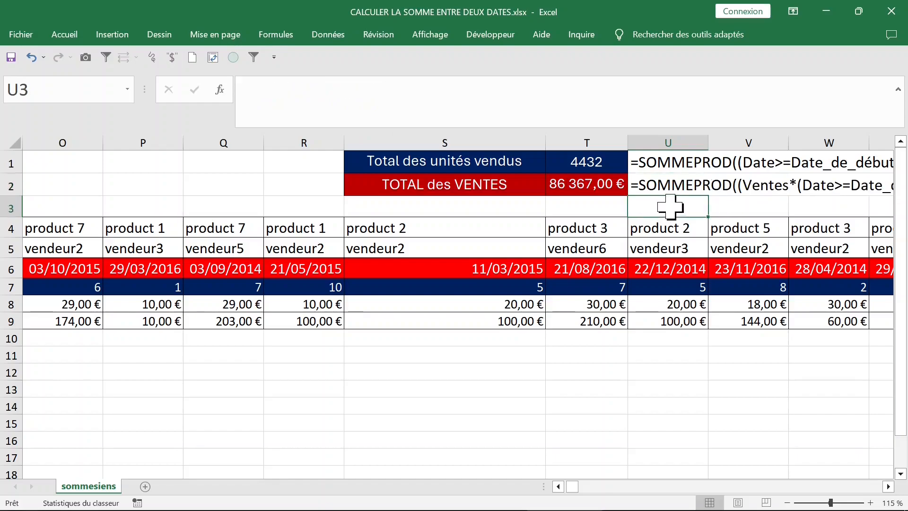
Examine the two SOMMEPROD formulas displayed in U1 and U2 and the matching totals in T1 and T2.
key(Right)
key(Right)
key(Right)
key(Right)
key(Right)
key(Right)
key(Right)
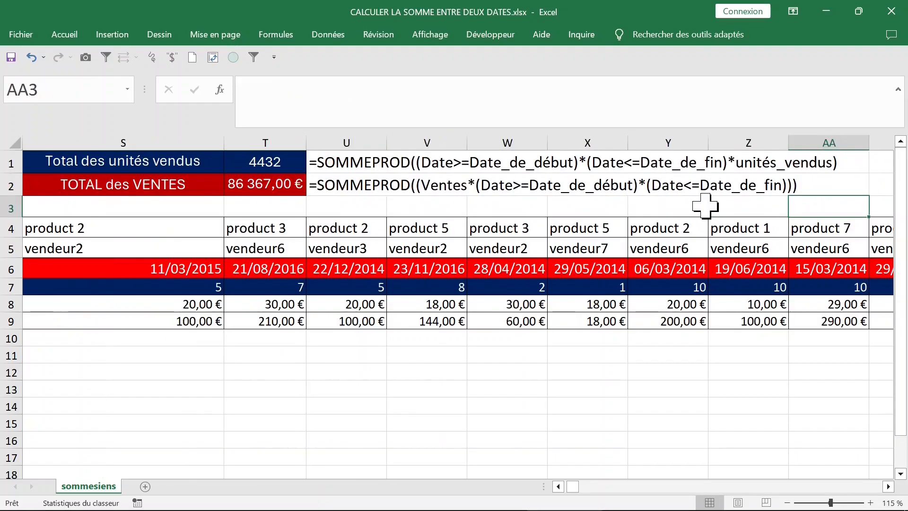
key(Left)
key(Left)
key(Left)
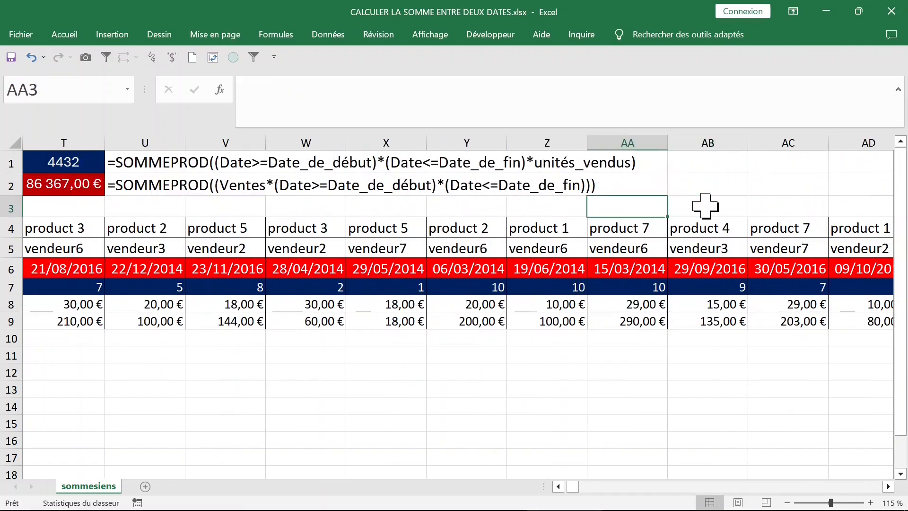
key(Left)
key(Left)
key(Left)
key(Left)
key(Left)
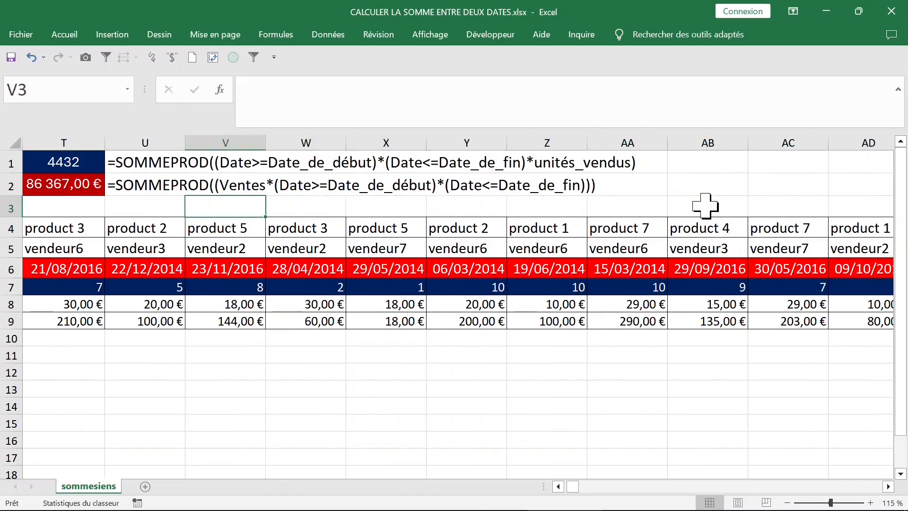
key(Left)
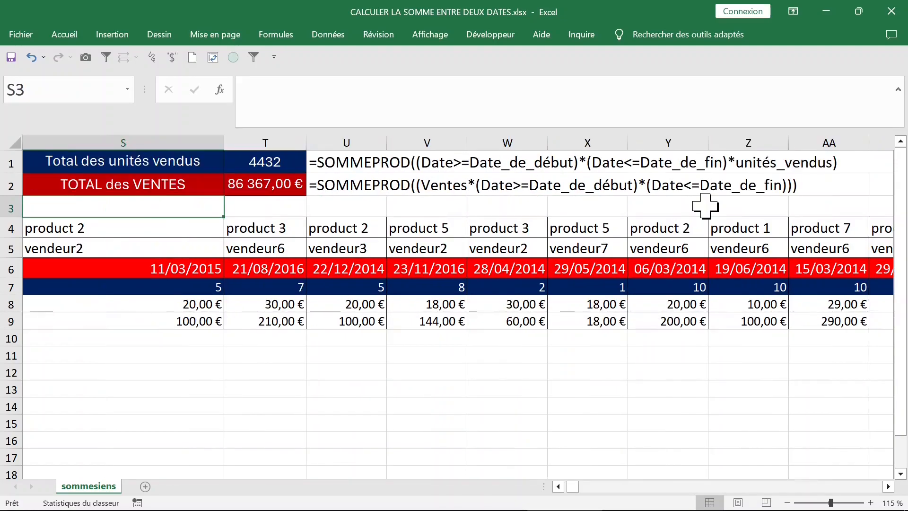
click(280, 159)
click(285, 180)
click(279, 164)
click(280, 179)
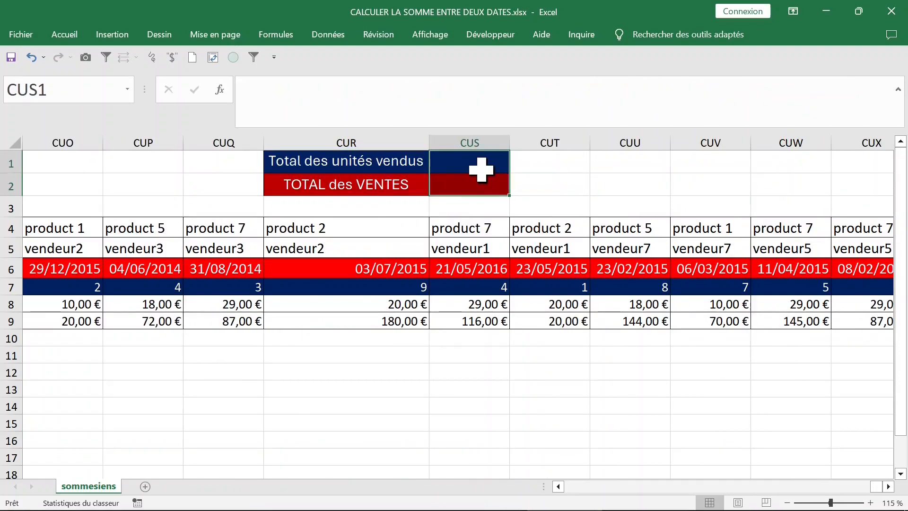
Start a formula in CUS1 with =somme((unités_vendus, inserting unités_vendus as a defined name.
click(482, 170)
text(=)
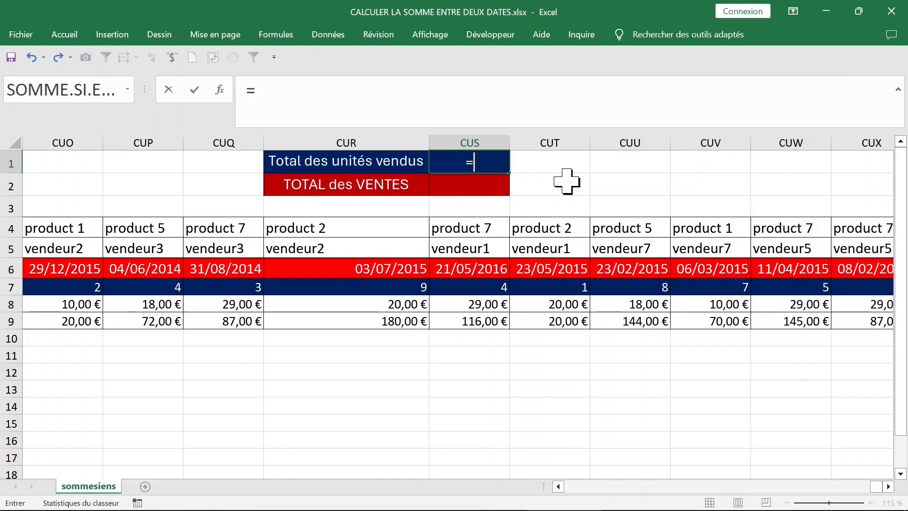
text(so)
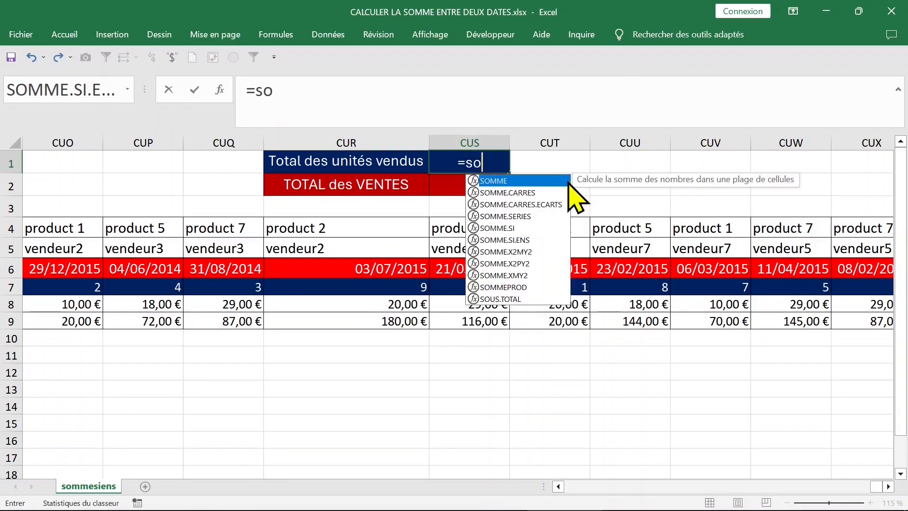
text(mme()
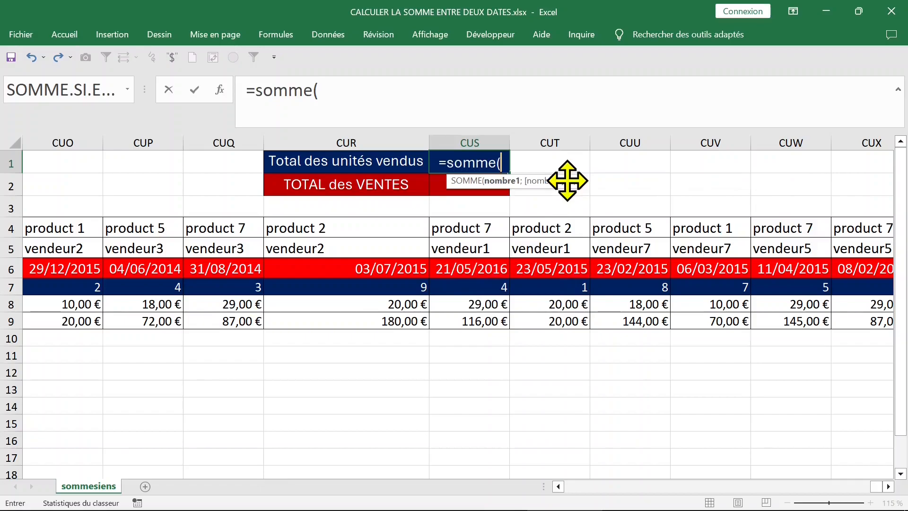
text(()
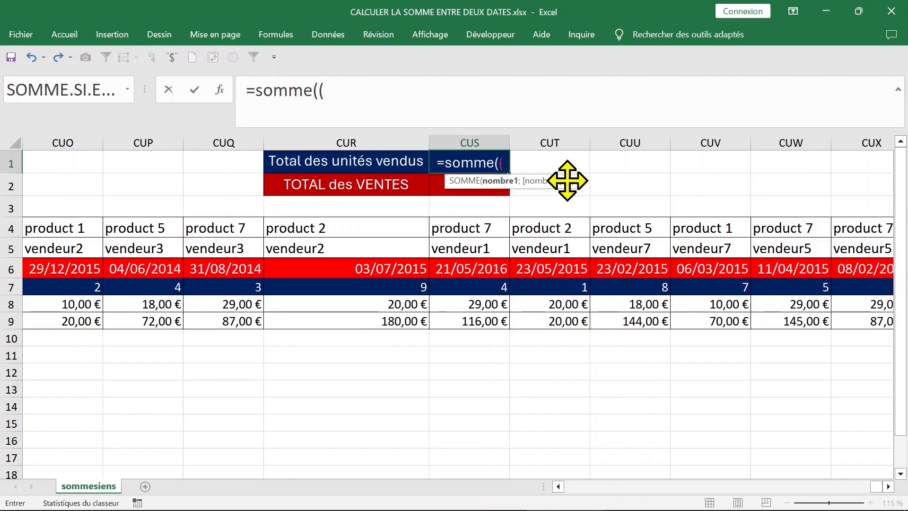
key(F3)
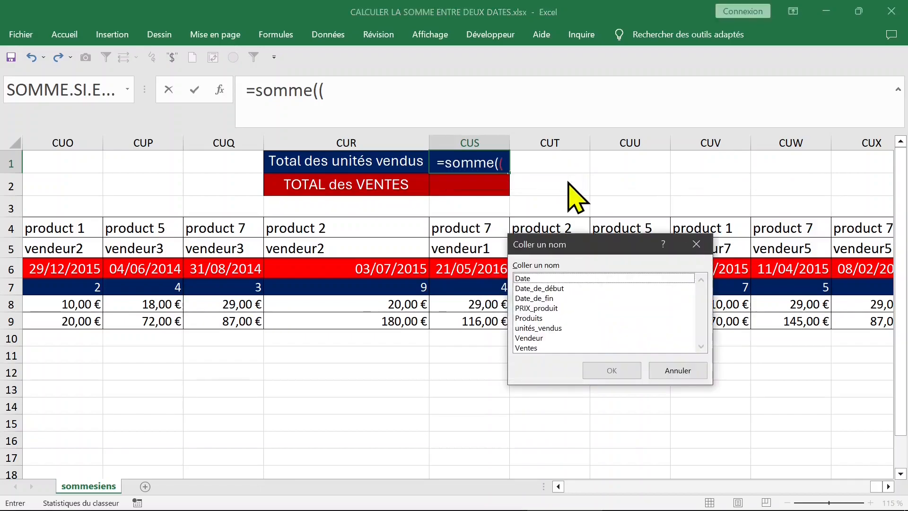
click(564, 330)
double_click(563, 330)
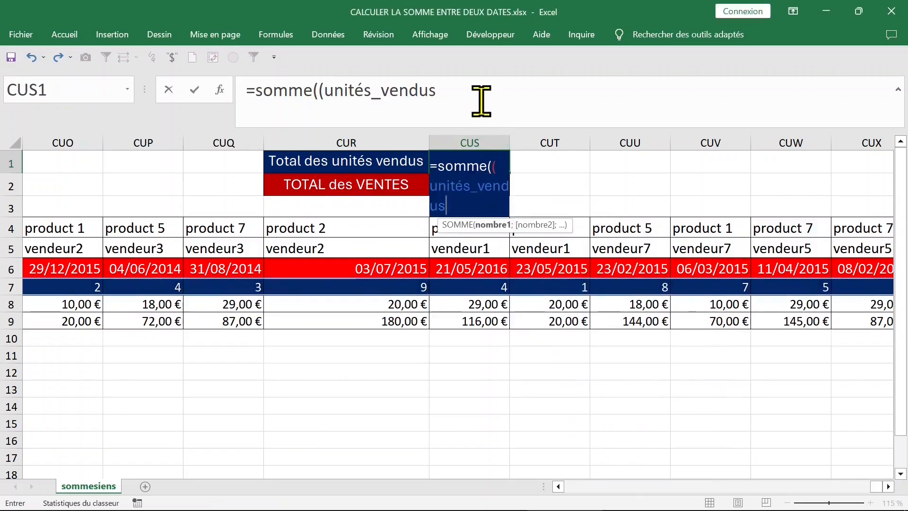
Extend the units formula in CUS1 with )*(Date<=Date_de_fin), inserting Date and Date_de_fin as defined names.
click(592, 96)
text())
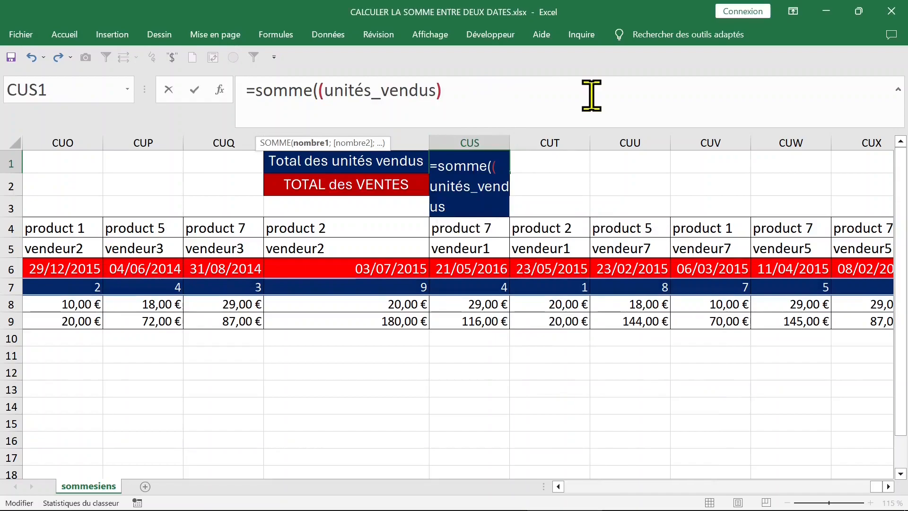
text(*)
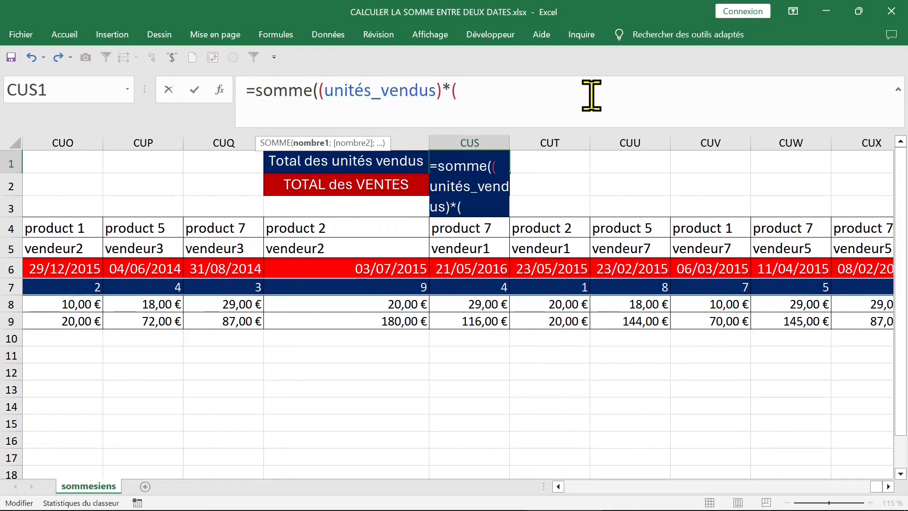
key(F3)
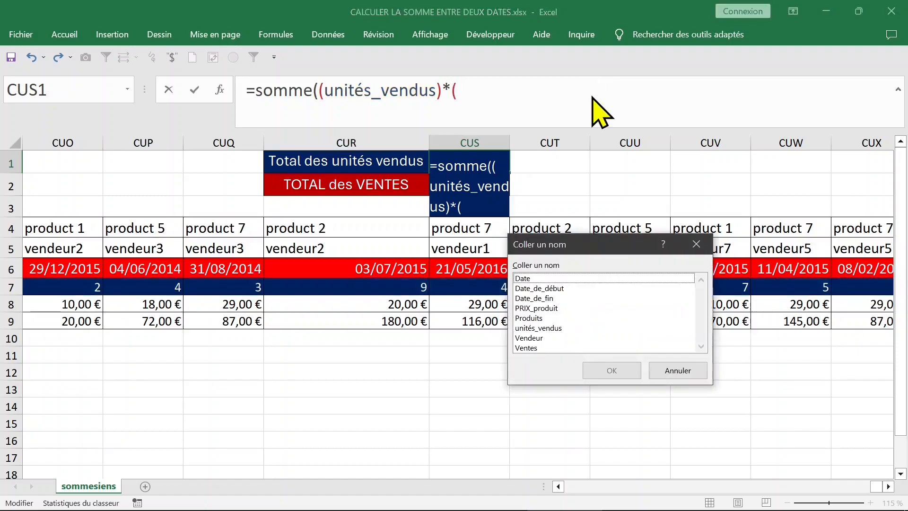
click(526, 279)
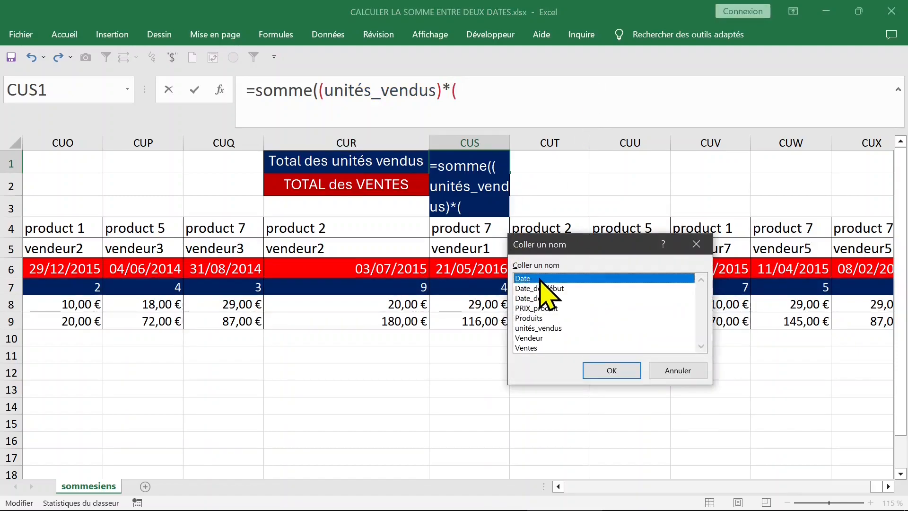
double_click(542, 280)
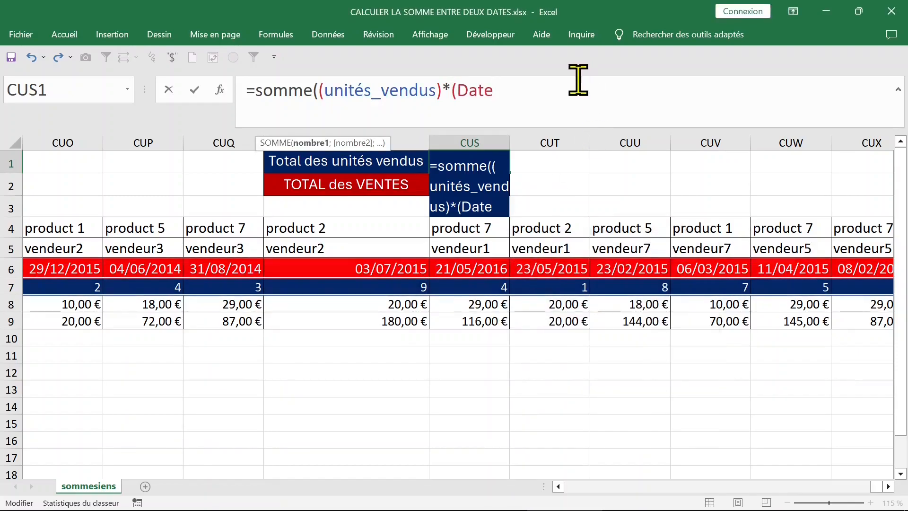
text(<=)
key(F3)
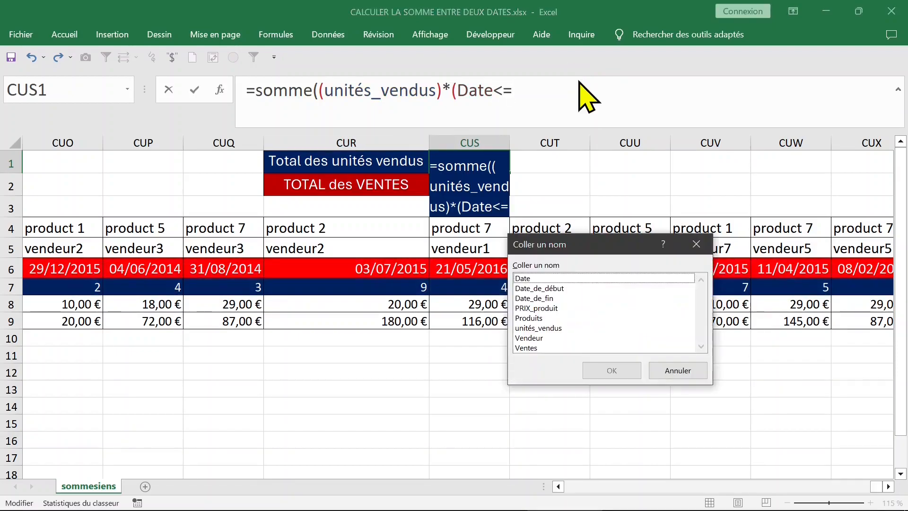
click(567, 289)
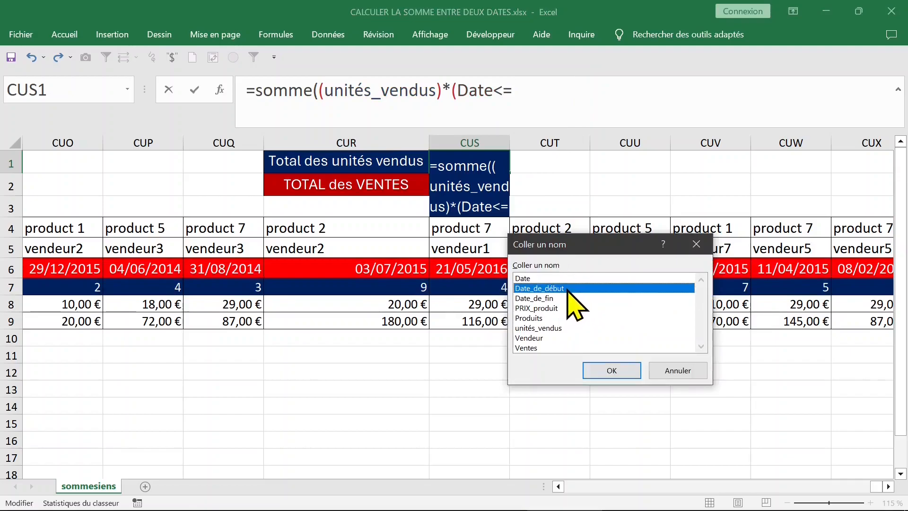
click(554, 299)
key(Return)
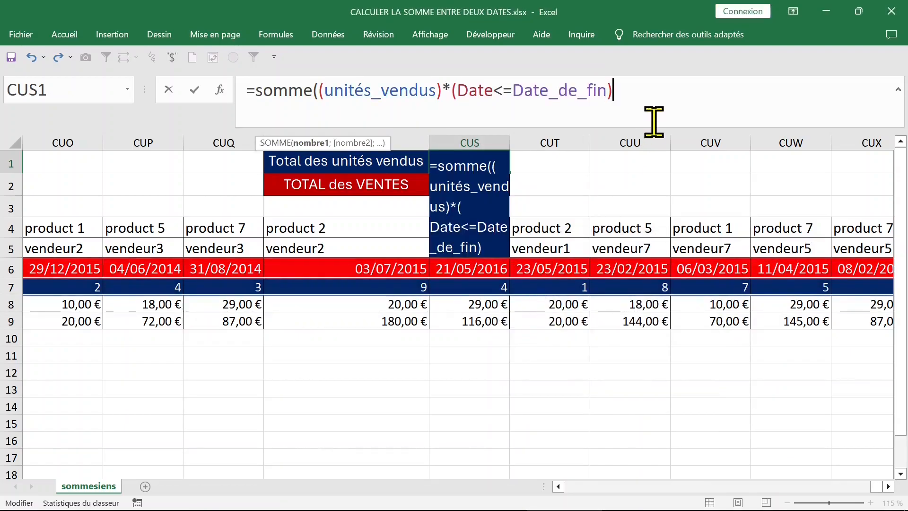
Complete the CUS1 formula with *(Date>=Date_de_début)), using the defined names, and enter it as an array formula.
text(*)
key(F3)
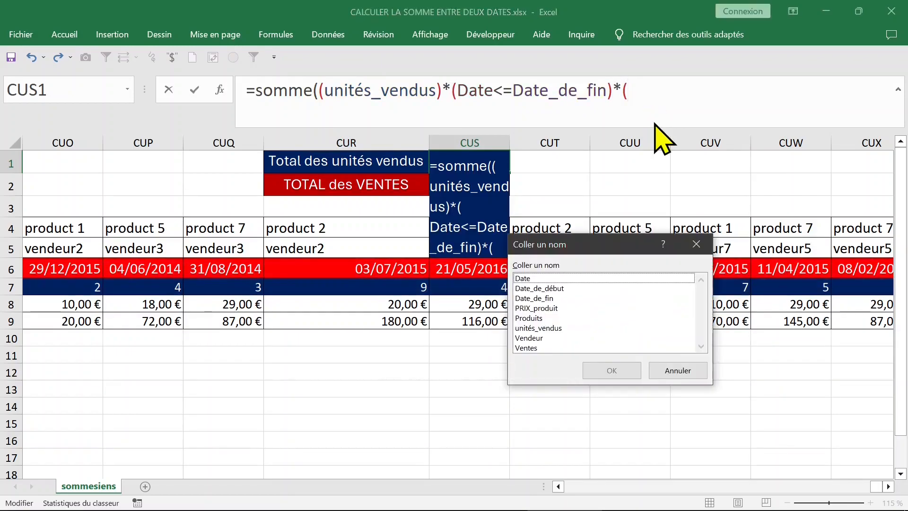
click(537, 280)
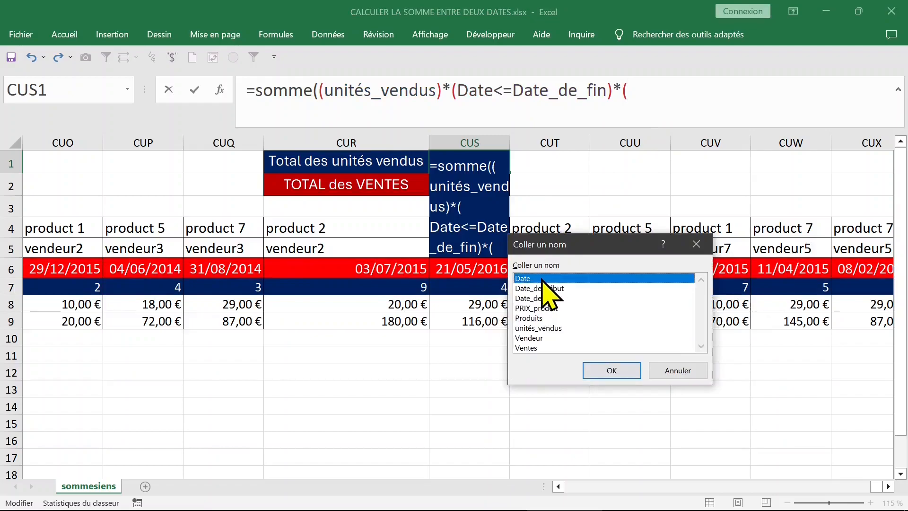
key(Return)
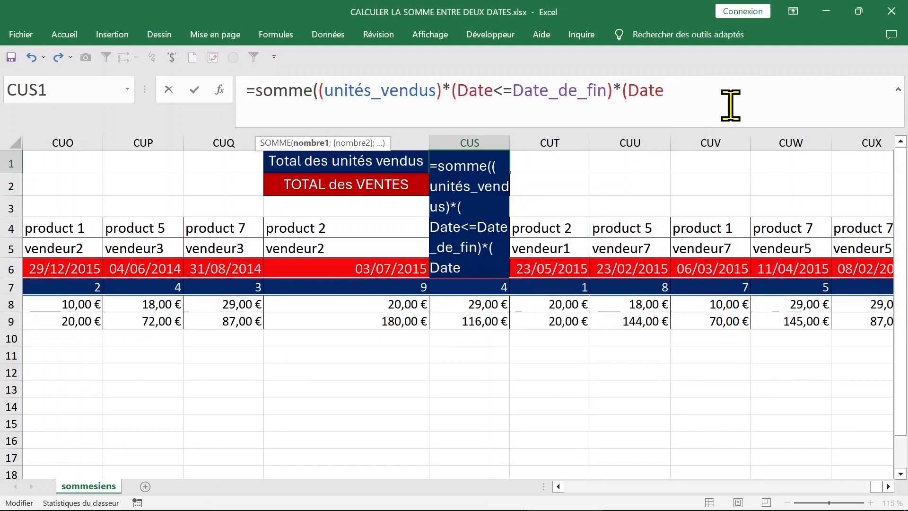
text(>=)
key(F3)
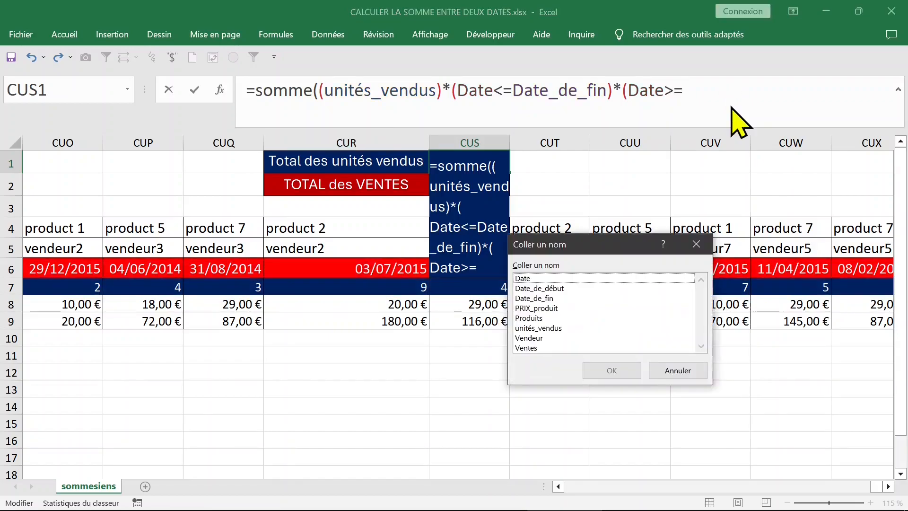
click(559, 288)
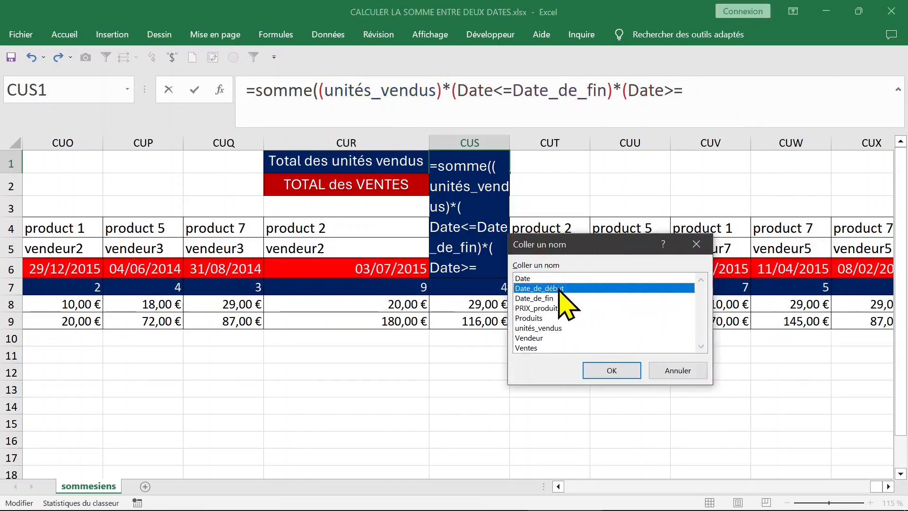
key(Return)
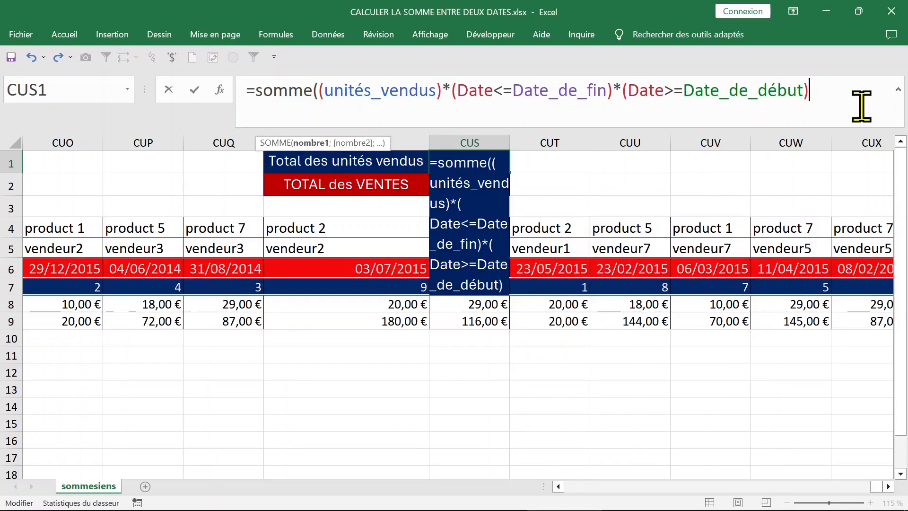
text())
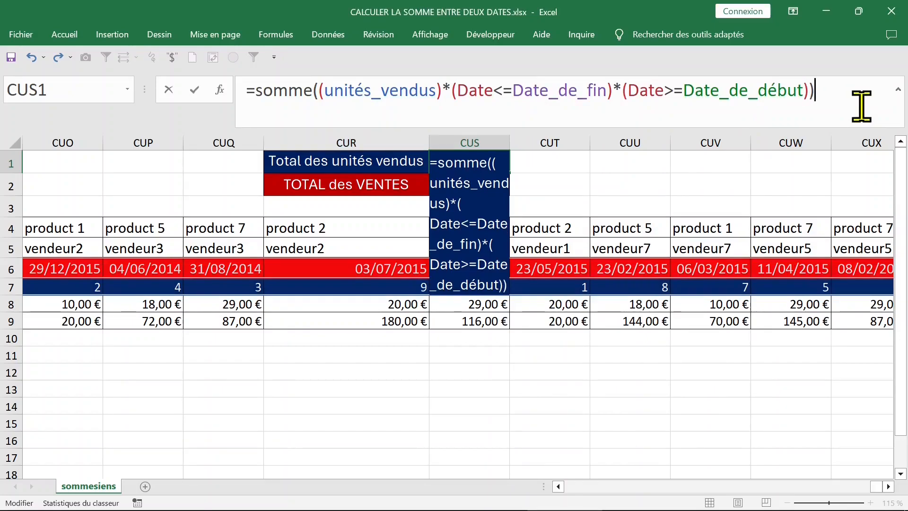
key(ctrl+shift+Return)
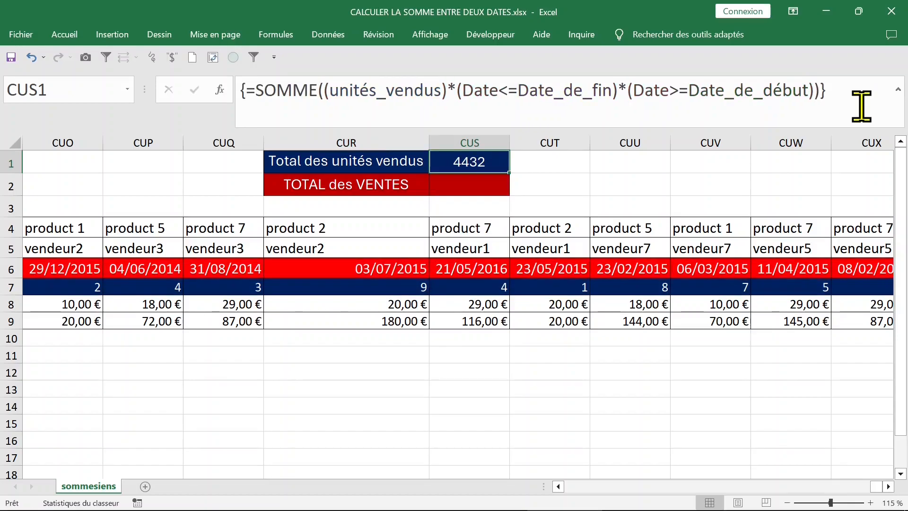
Start the sales total formula in CUS2 with =SOMME(Date, inserting Date as a defined name.
click(481, 187)
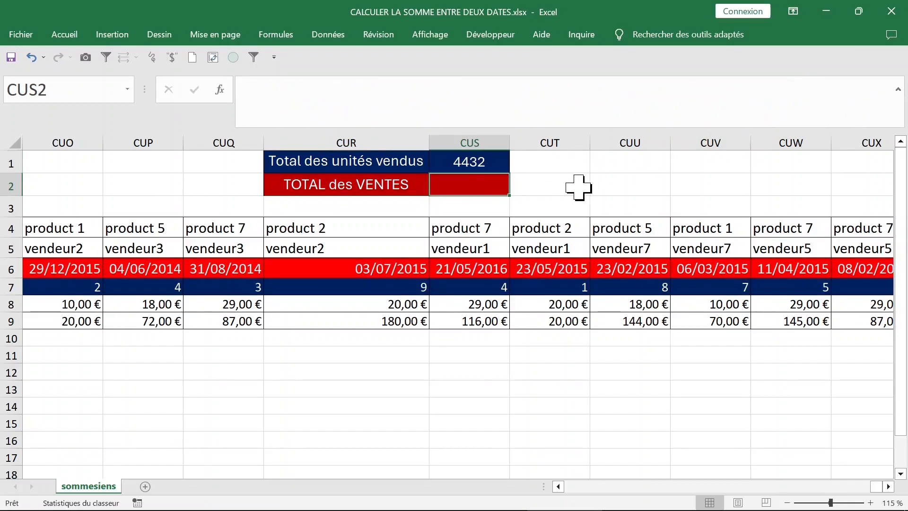
text(=somme)
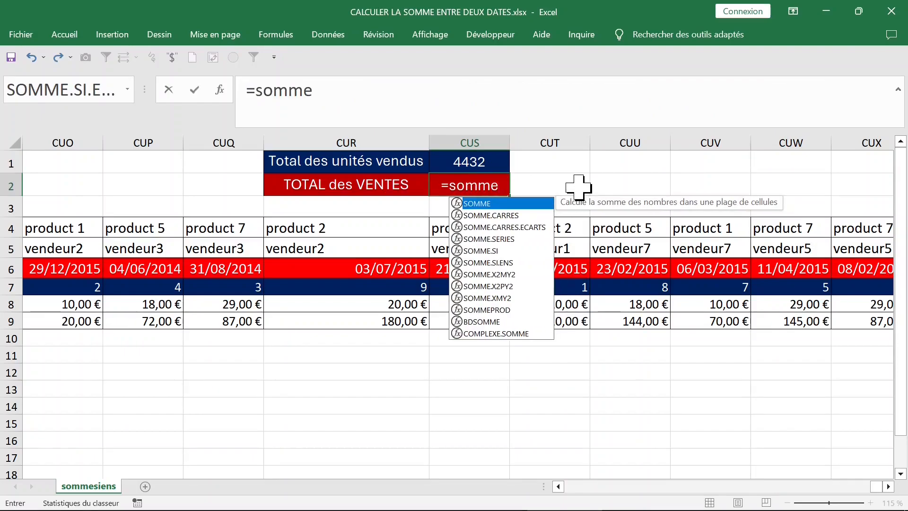
key(Tab)
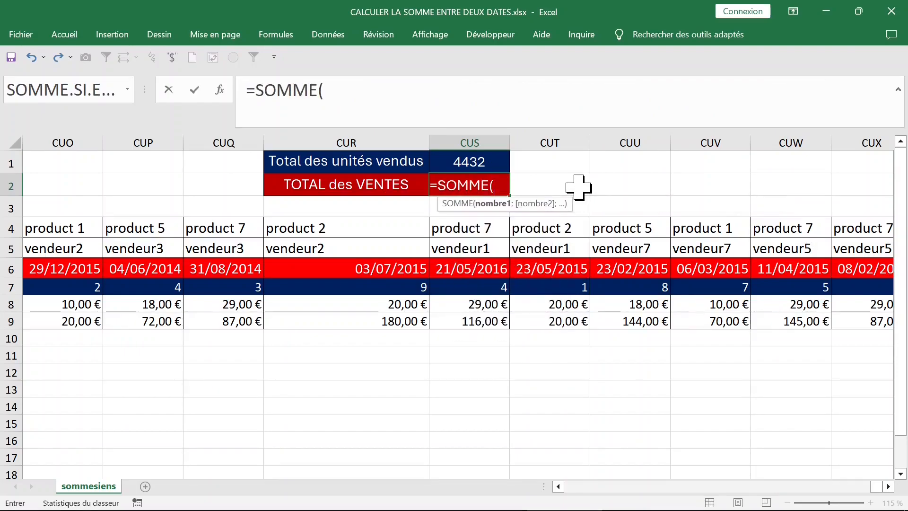
key(F3)
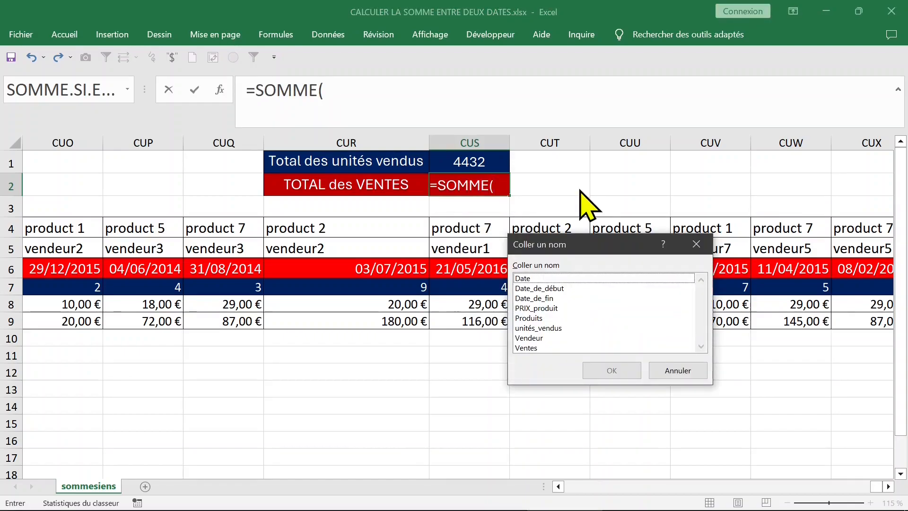
click(534, 278)
double_click(533, 278)
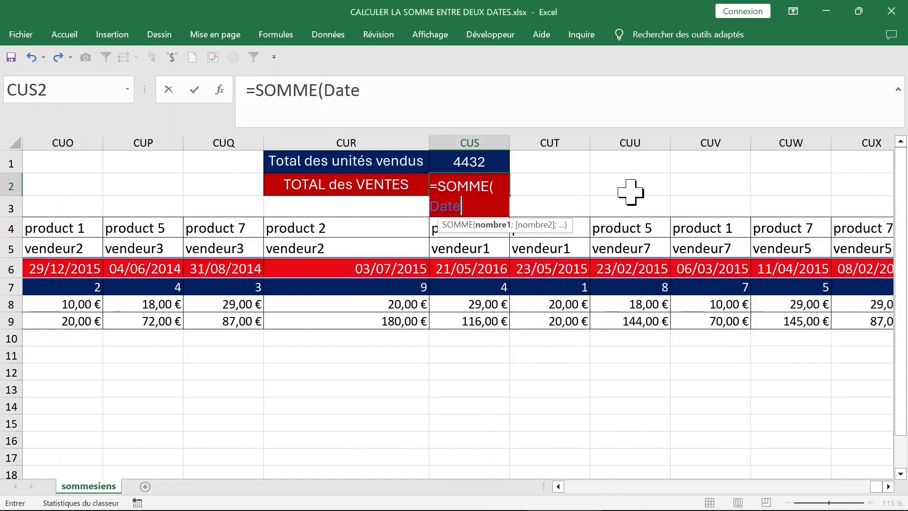
Add the end-date condition <=Date_de_fin) to the CUS2 formula, inserting Date_de_fin as a defined name.
click(426, 91)
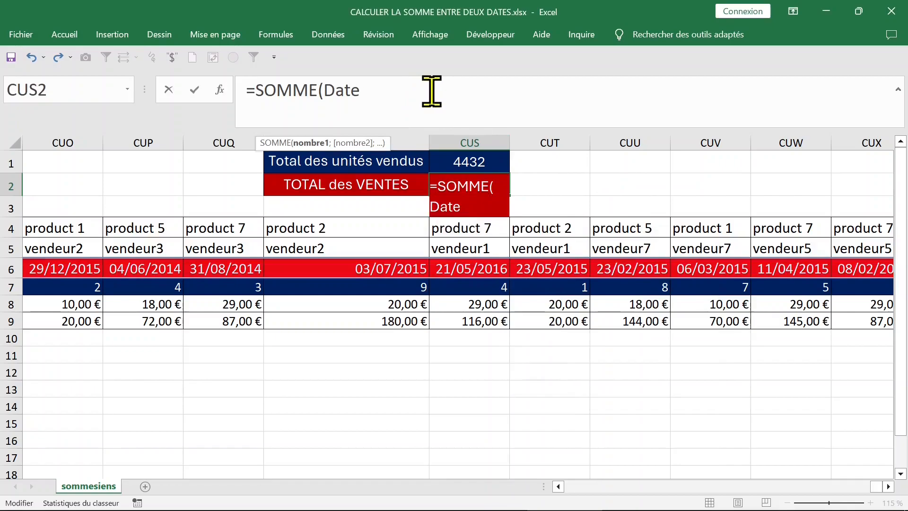
text(>)
key(BackSpace)
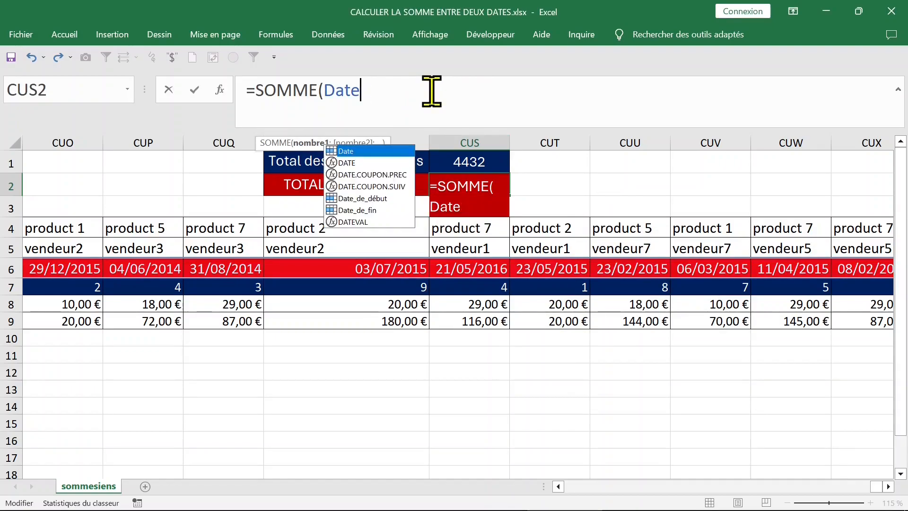
text(=)
key(F3)
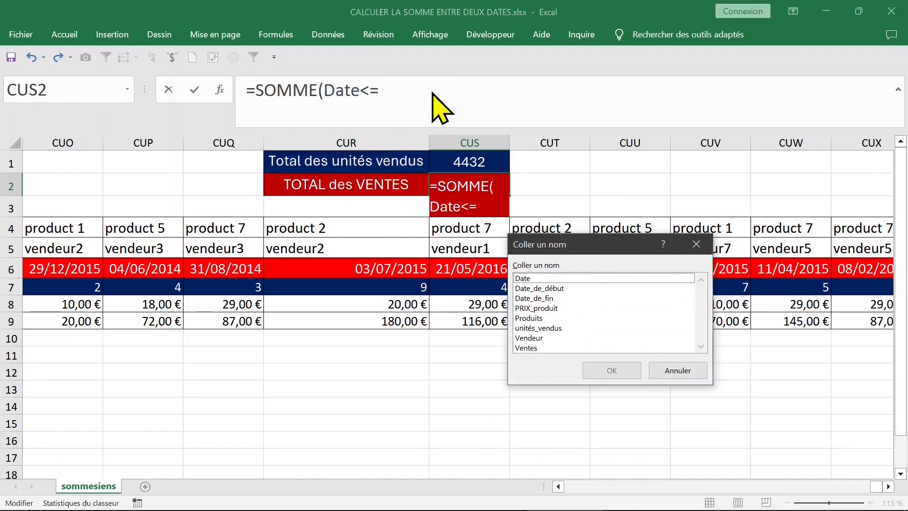
click(540, 299)
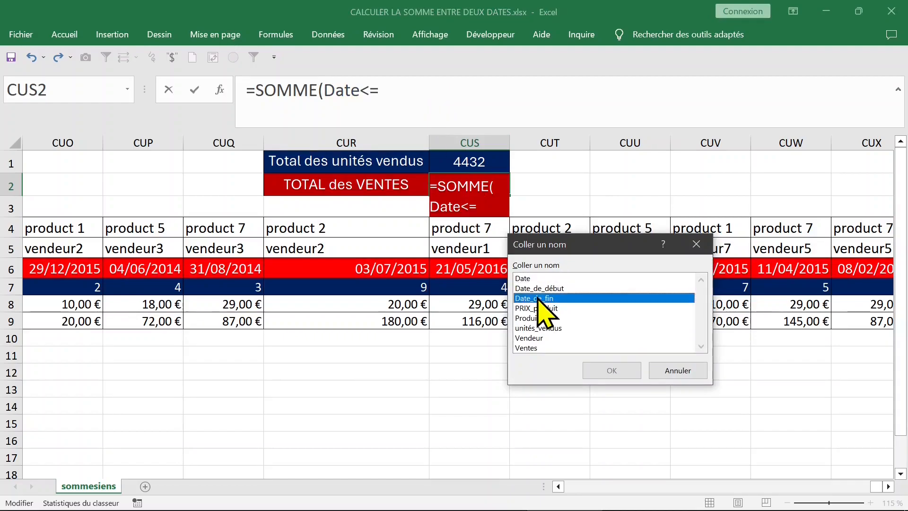
double_click(541, 298)
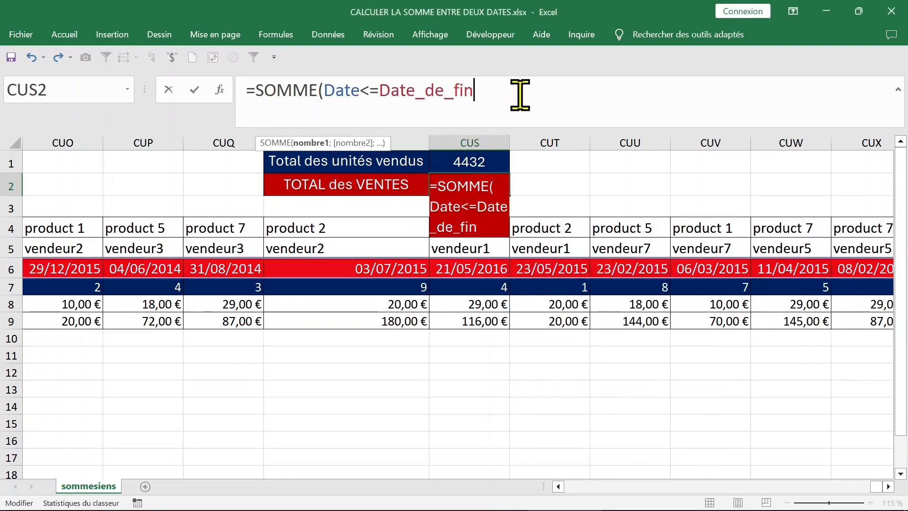
text())
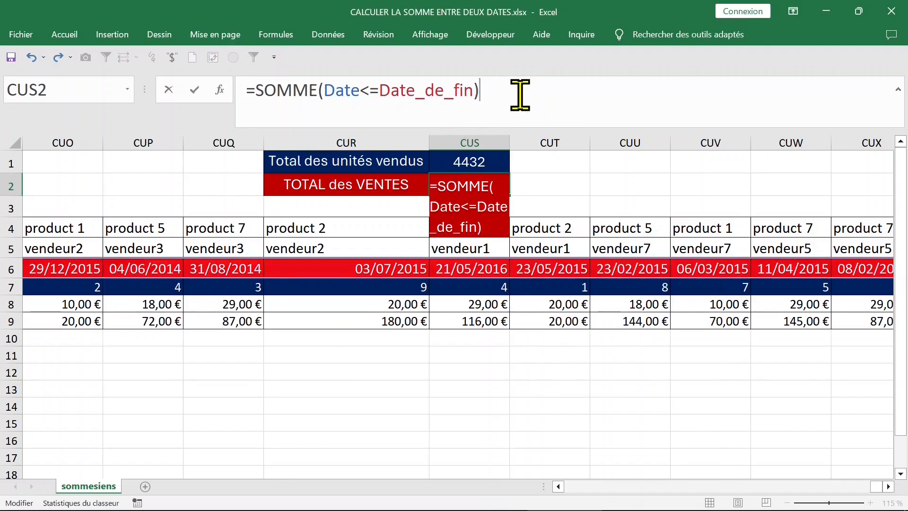
Append *(Date>=Date_de_début) to the CUS2 formula, inserting Date and Date_de_début as defined names.
text(*()
key(F3)
click(540, 279)
double_click(540, 279)
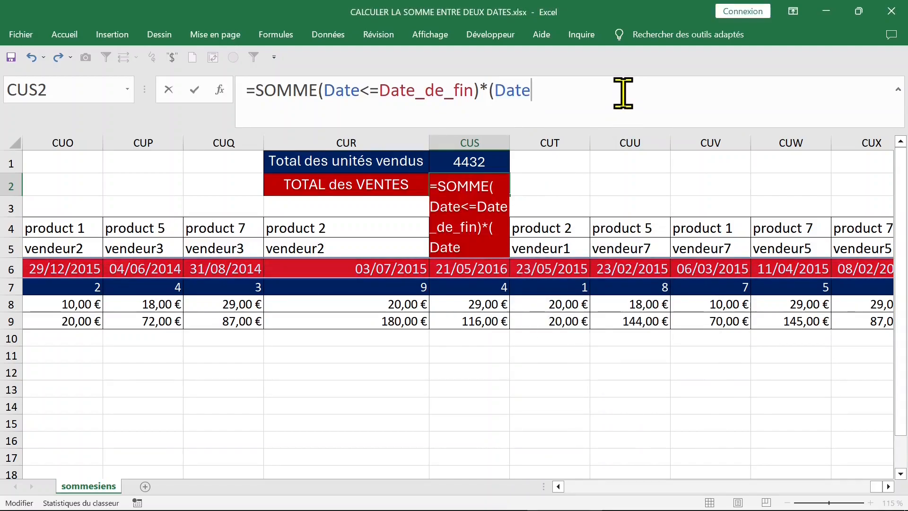
text(>=)
key(F3)
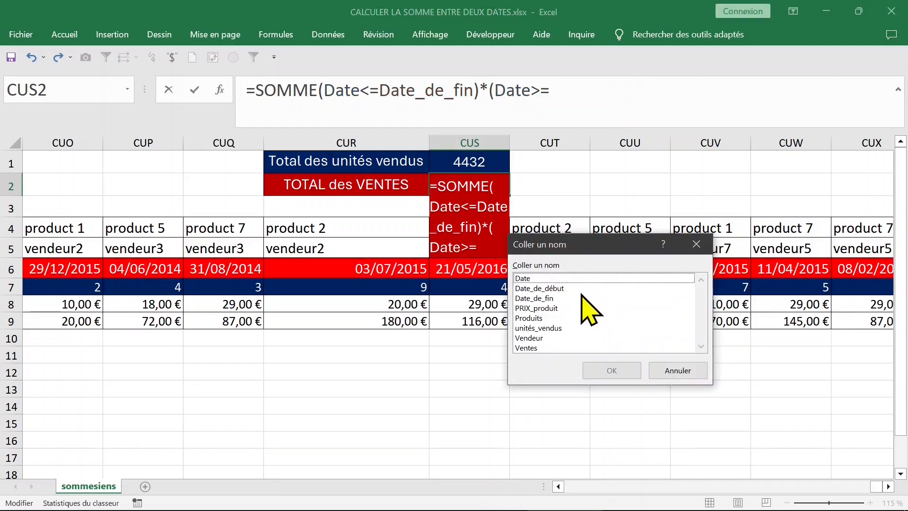
click(561, 288)
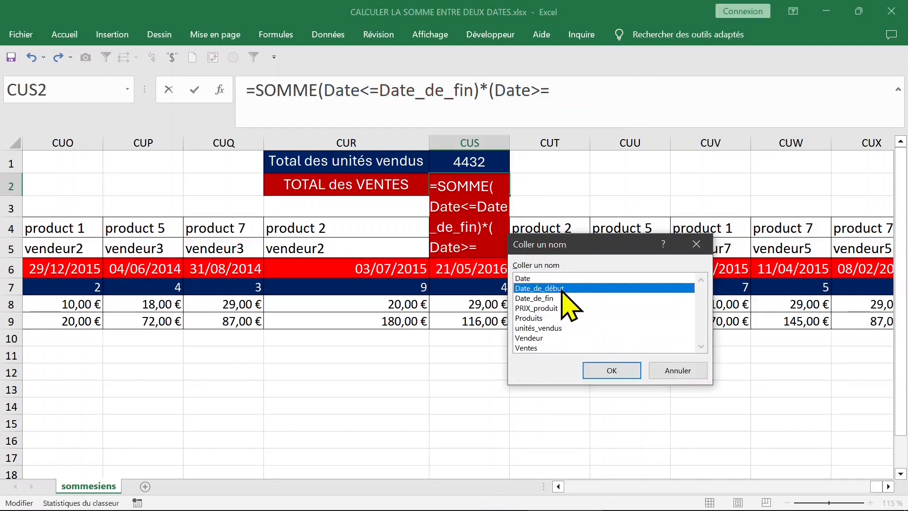
double_click(563, 286)
text())
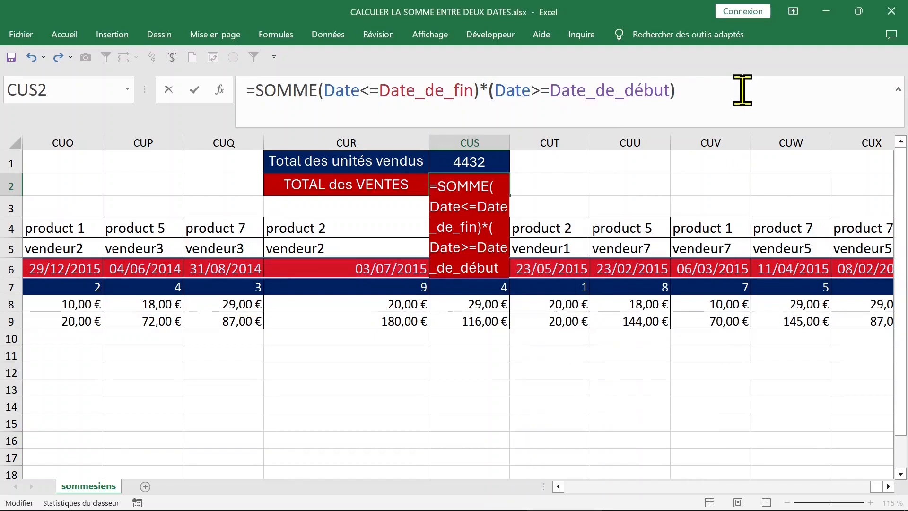
Append *Ventes) to the CUS2 formula, inserting Ventes as a defined name.
text(*)
key(F3)
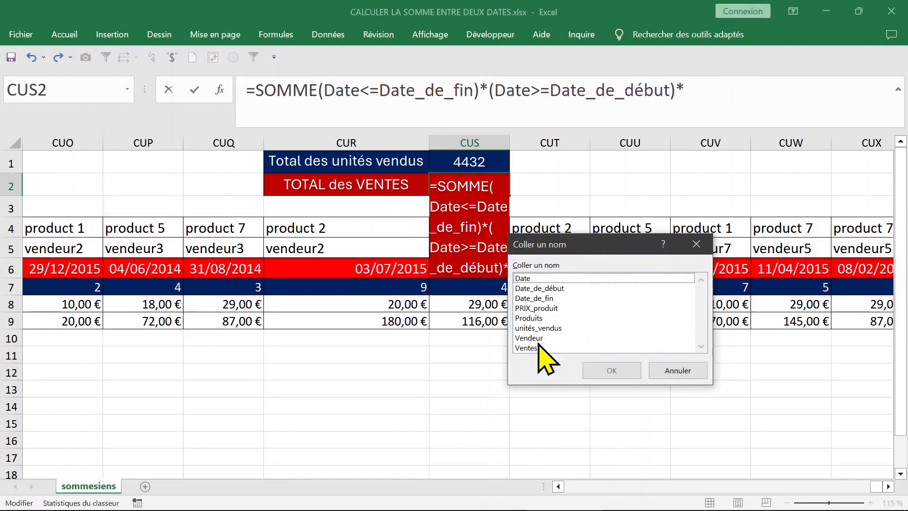
click(544, 330)
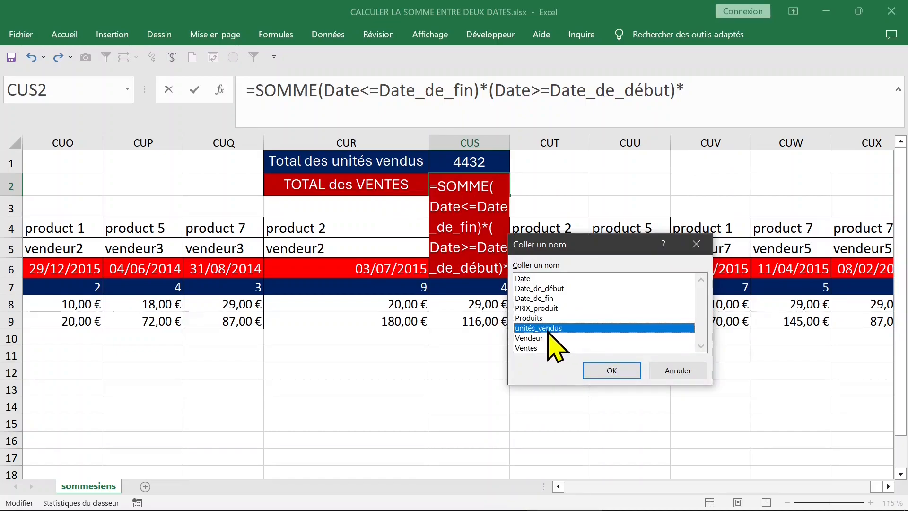
click(539, 318)
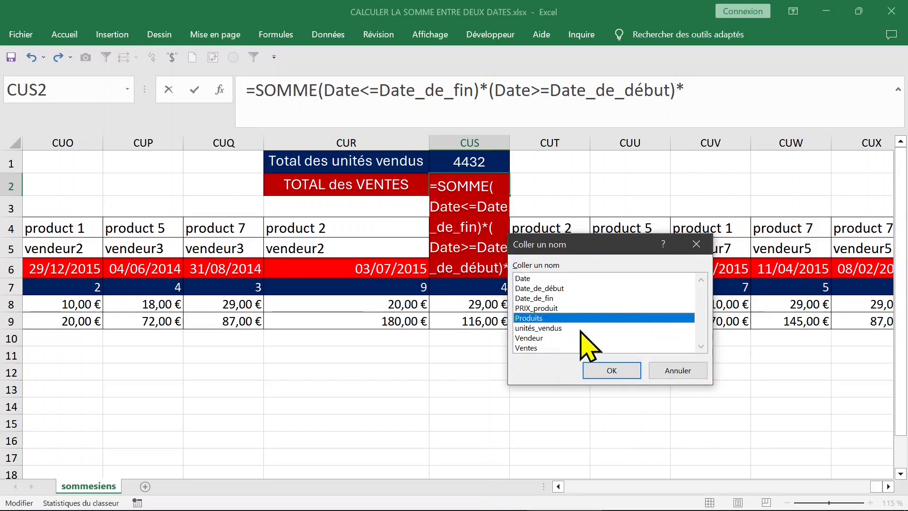
click(566, 337)
click(542, 348)
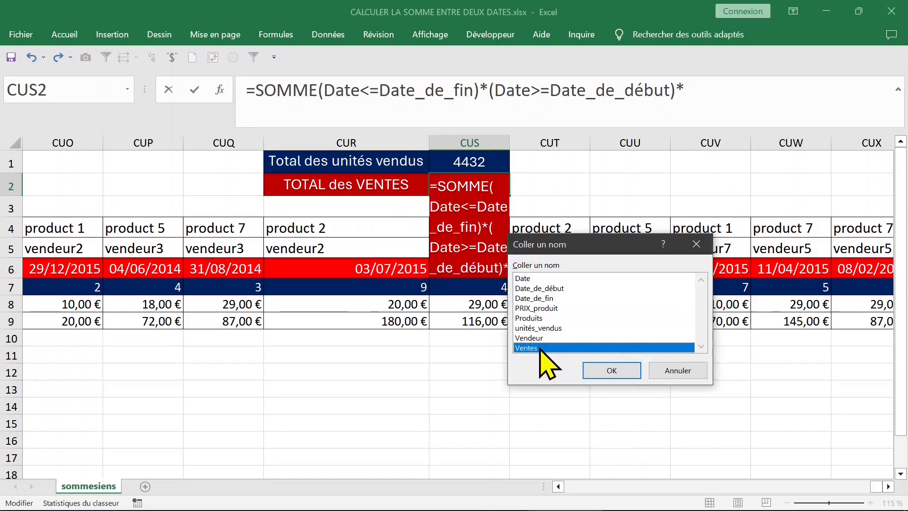
double_click(541, 348)
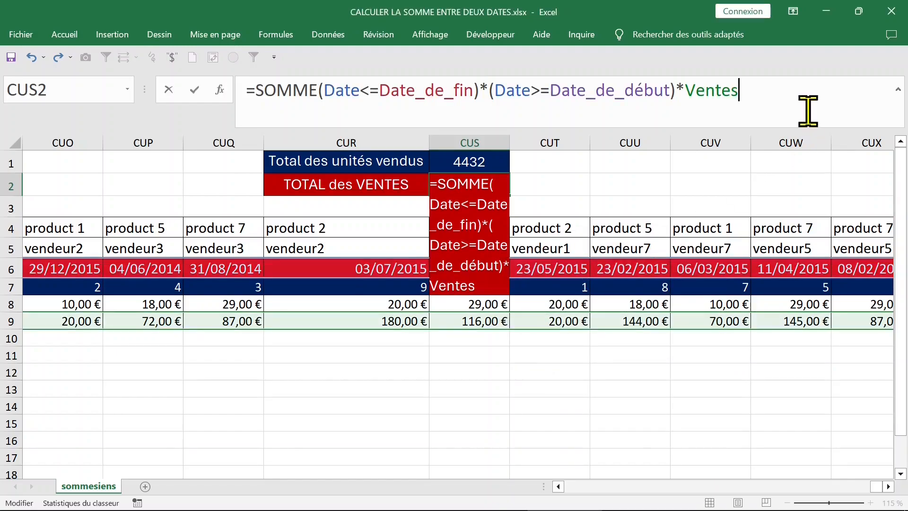
text())
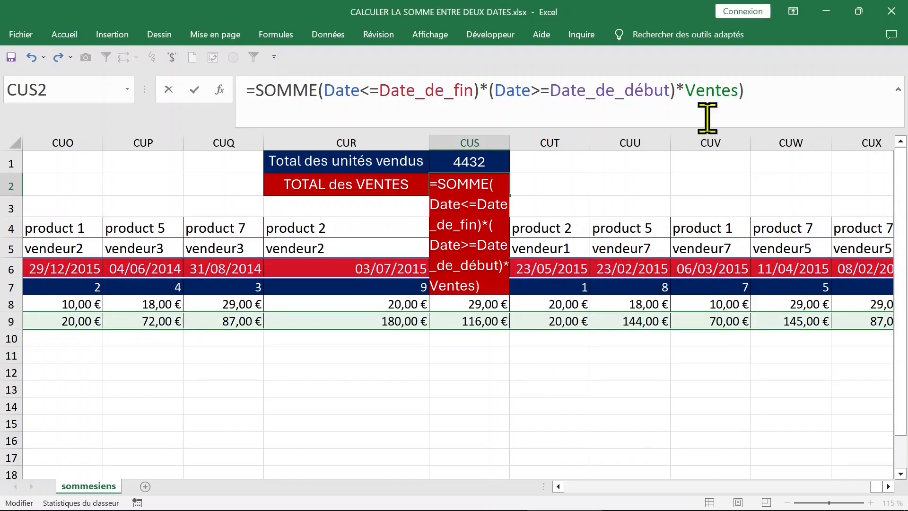
Add the missing opening parenthesis right after SOMME in the CUS2 formula, before the end-date condition.
drag(326, 90, 643, 89)
click(494, 90)
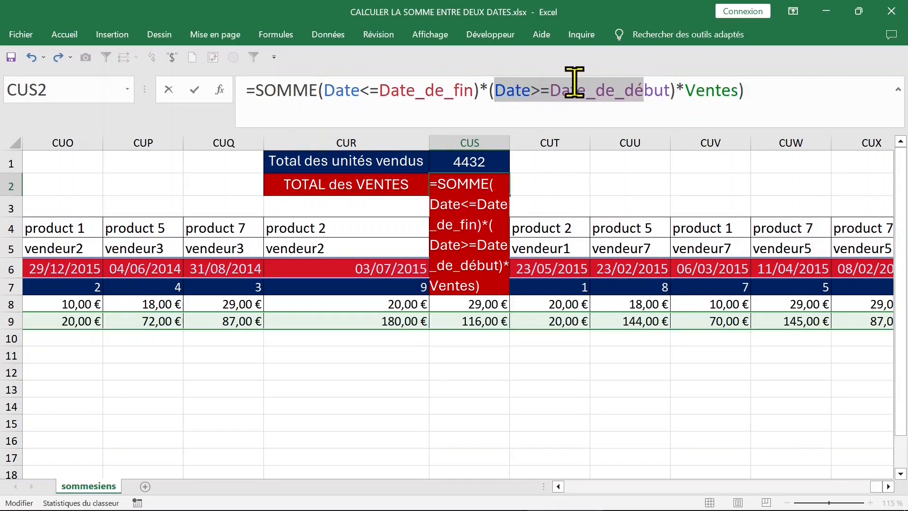
click(724, 89)
drag(319, 90, 481, 89)
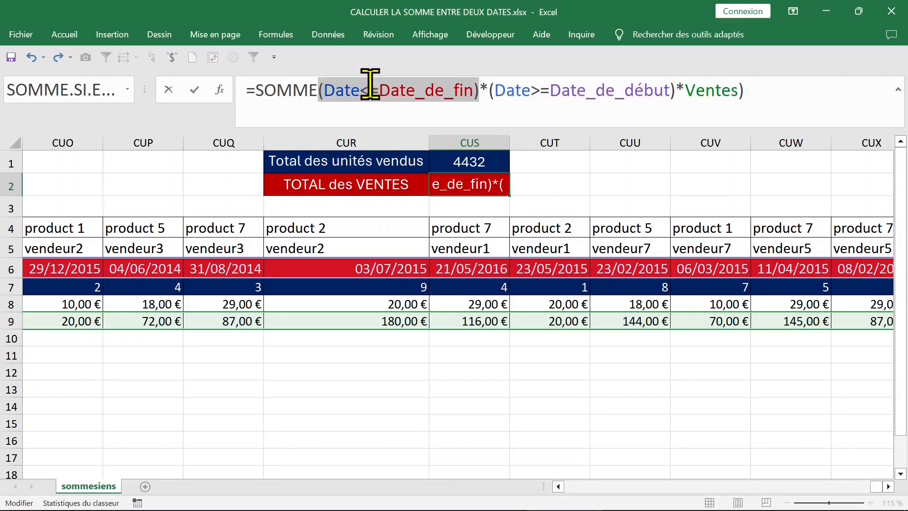
click(319, 88)
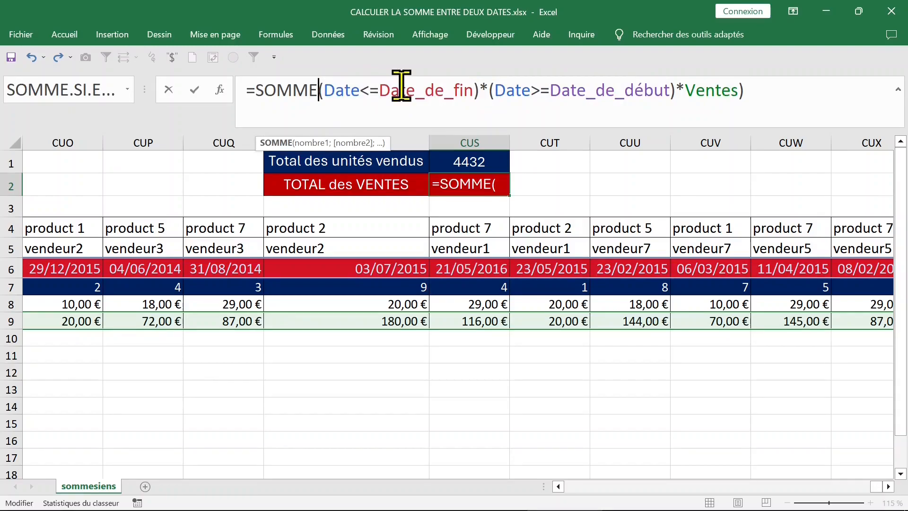
text(()
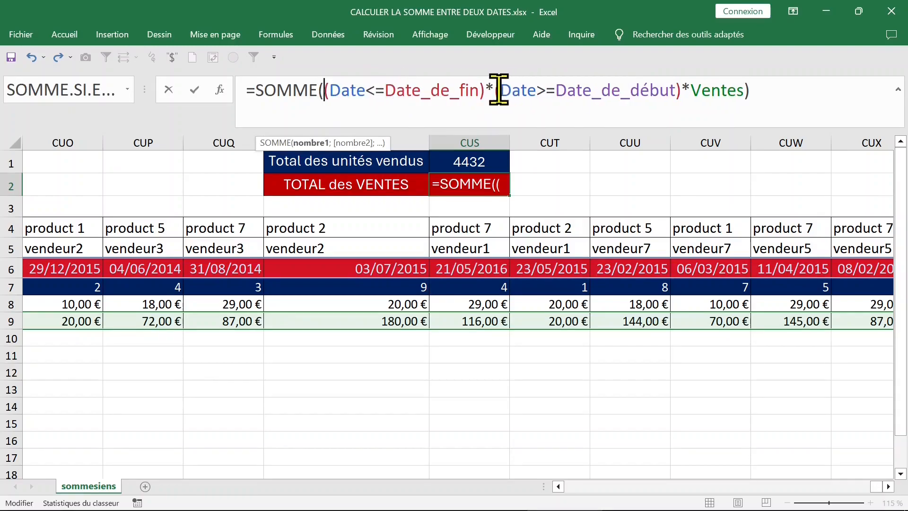
Check the start-date condition in the CUS2 formula and enter the formula as an array formula.
drag(495, 89, 675, 89)
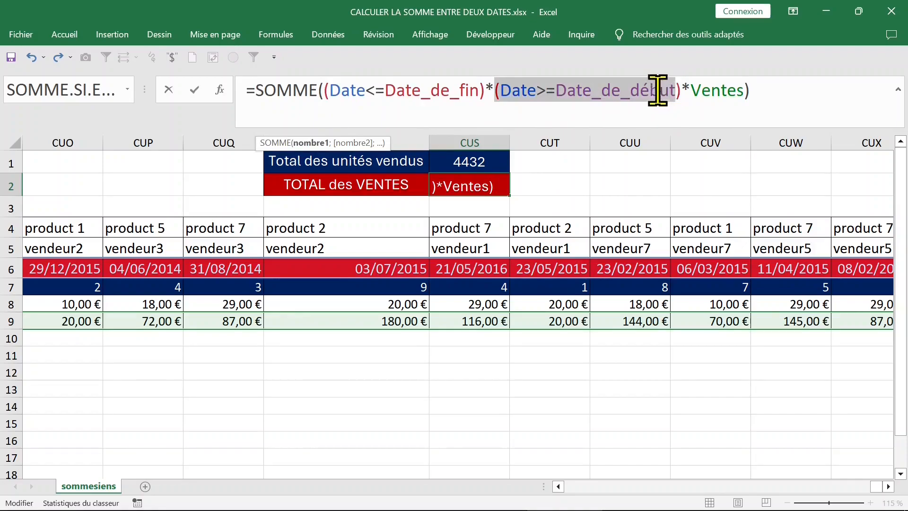
click(695, 88)
click(765, 89)
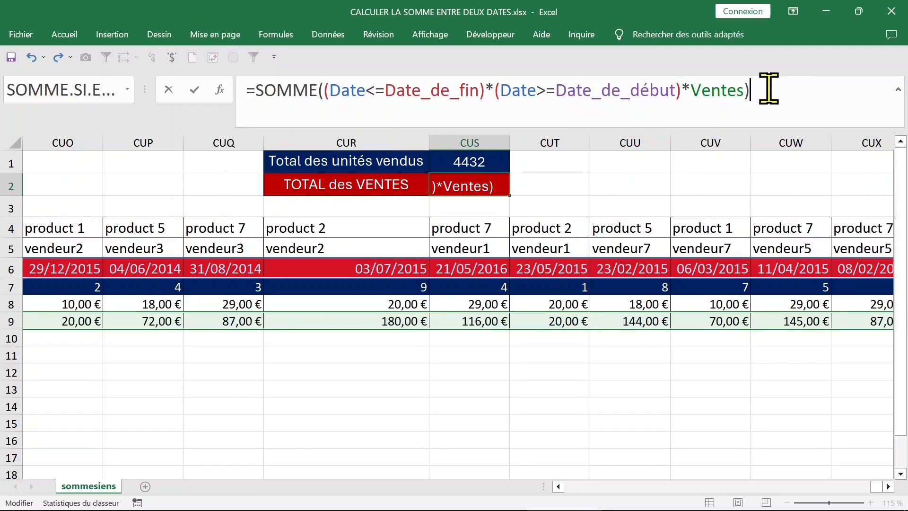
key(ctrl+shift+Return)
click(560, 206)
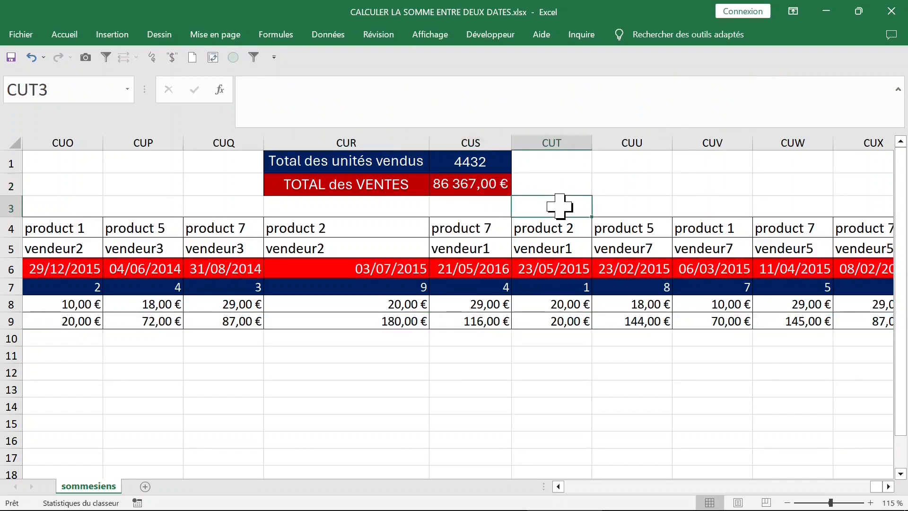